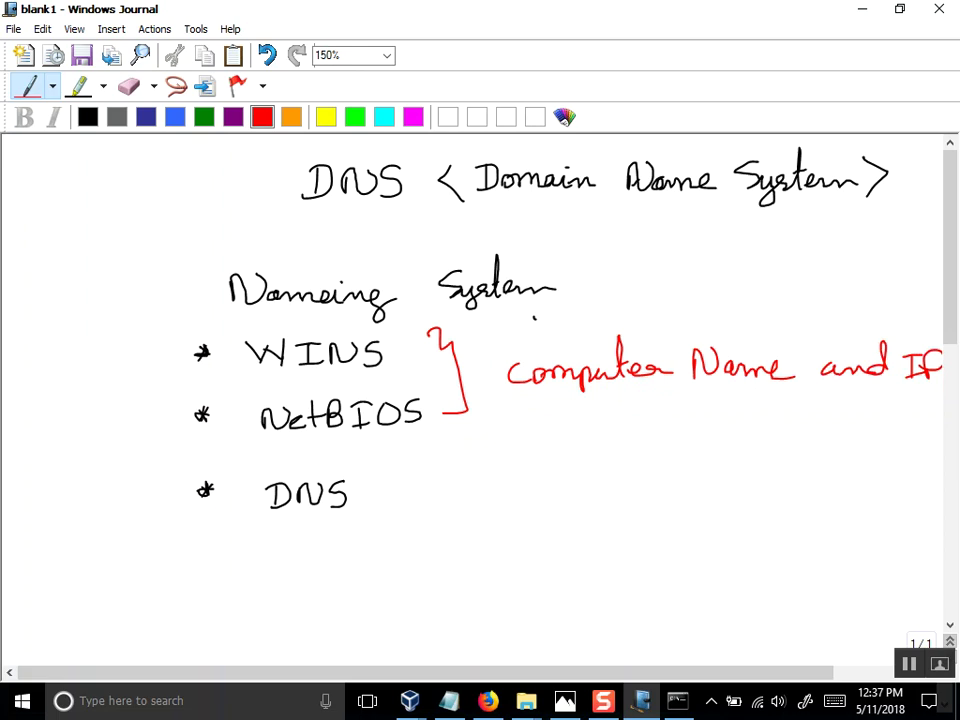
key("super+r")
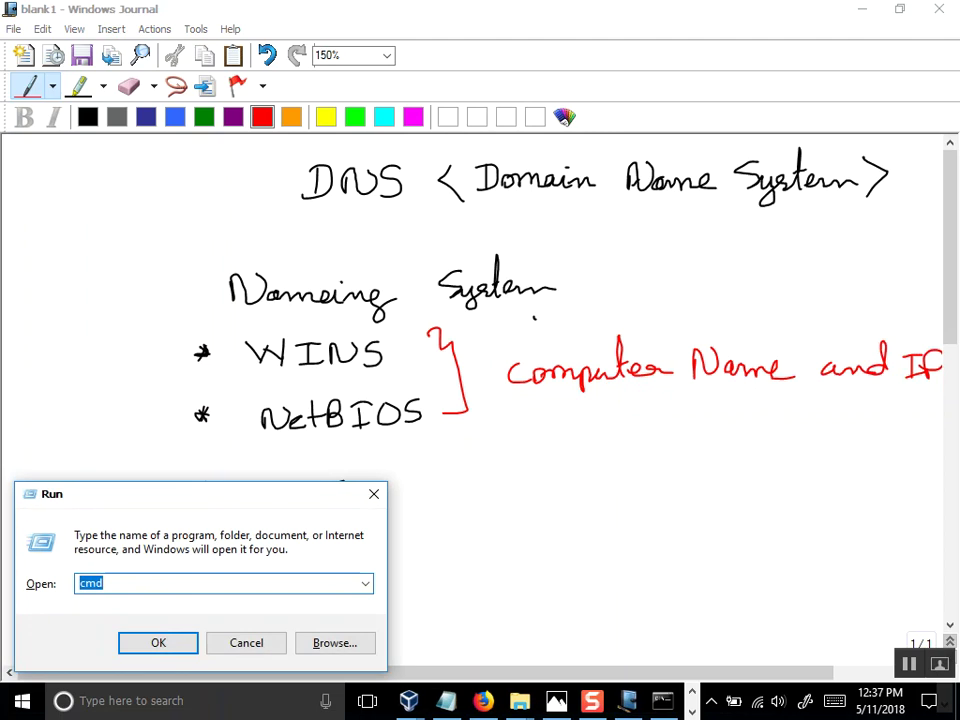
type("ncpa.c")
type("c")
key("BackSpace")
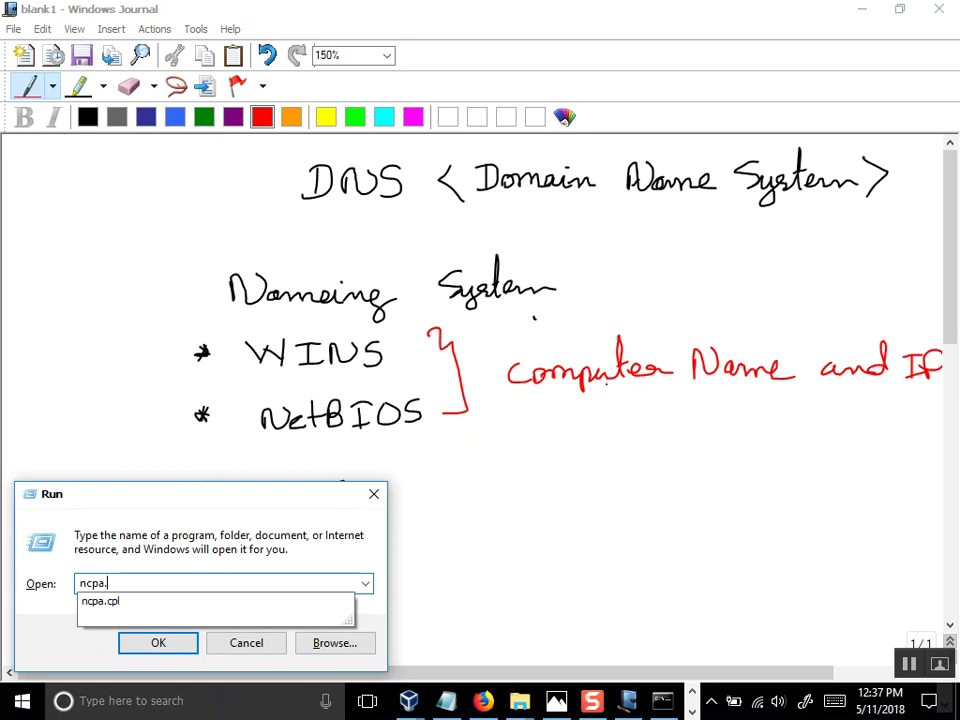
type("cpl")
key("Return")
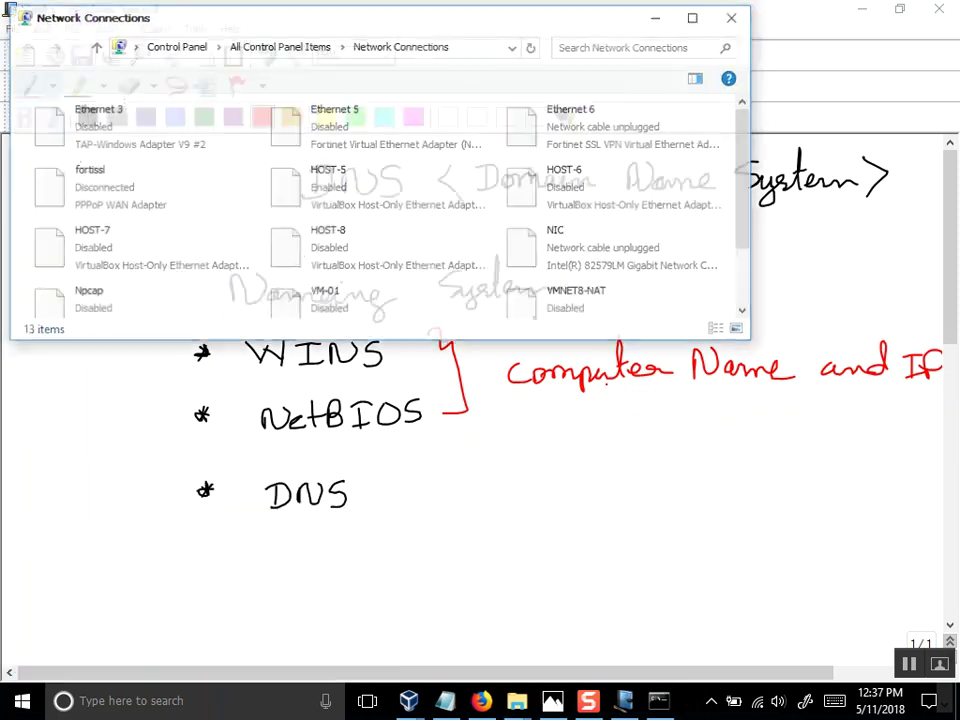
left_click(695, 16)
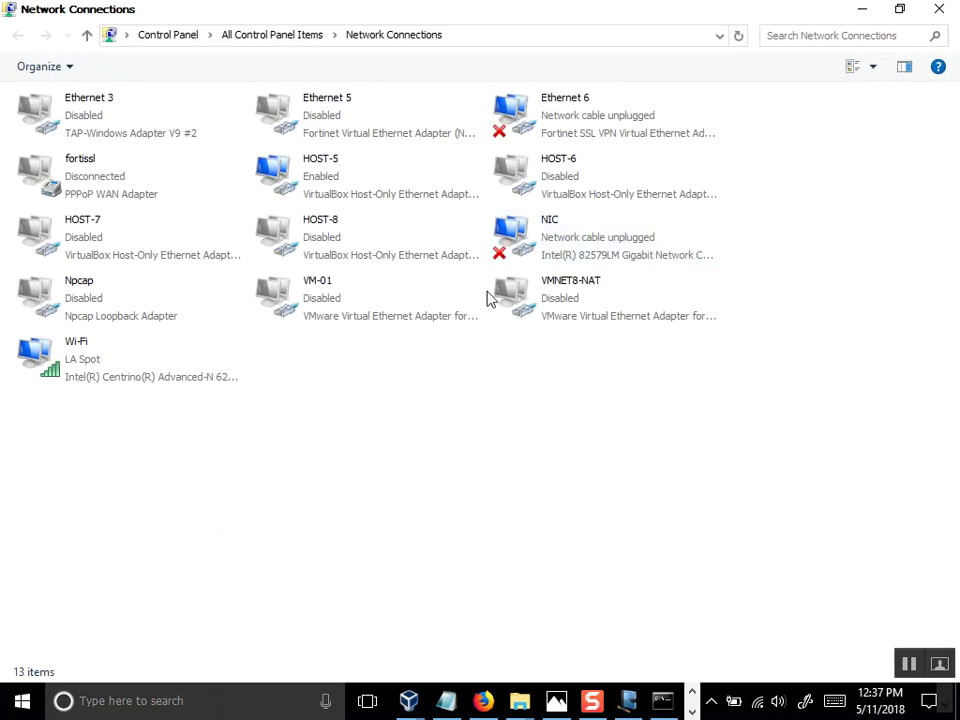
left_click(148, 378)
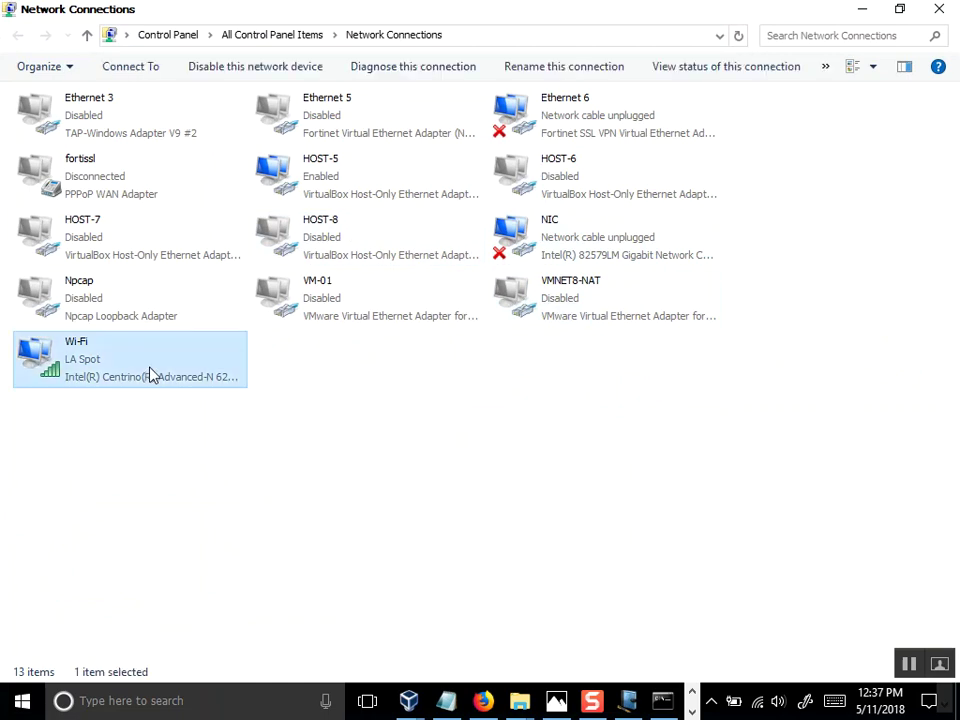
left_click(567, 247)
right_click(567, 247)
left_click(491, 422)
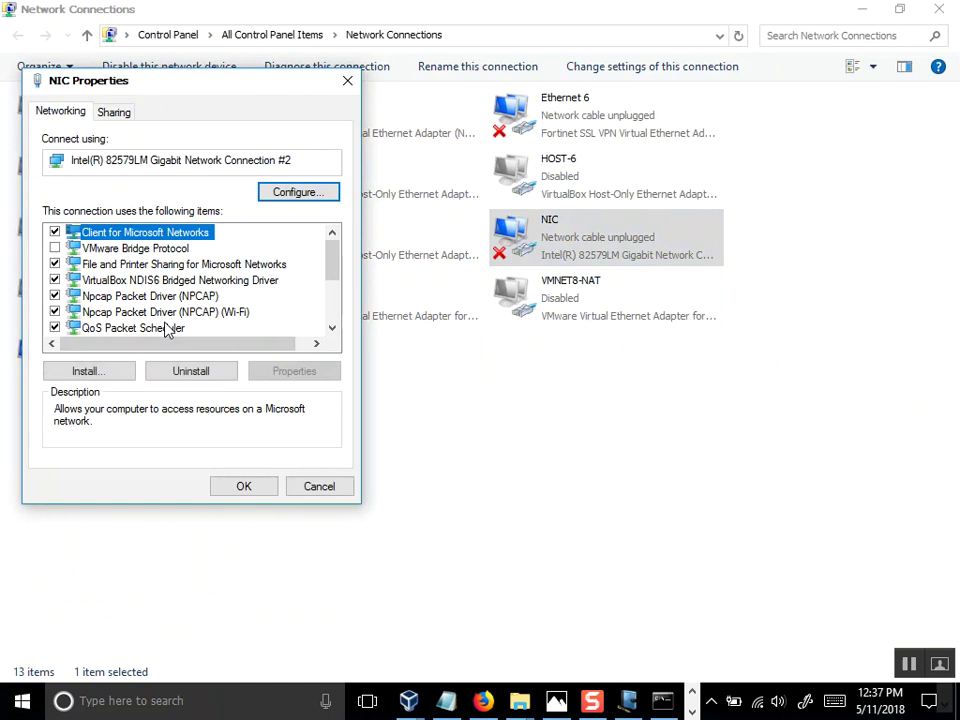
scroll(335, 280, "down", 1)
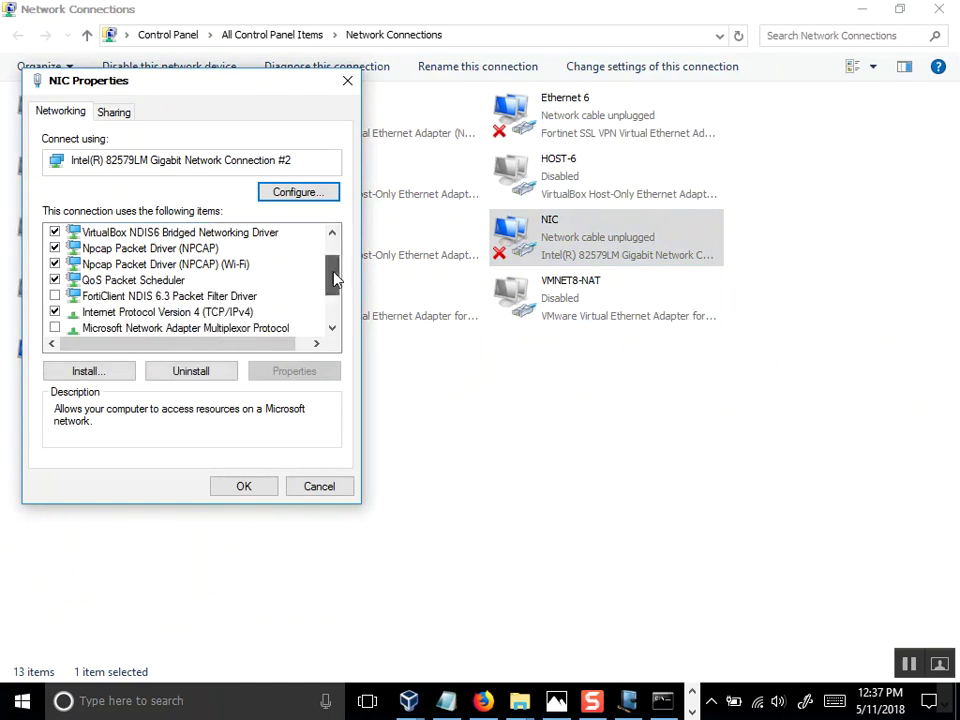
left_click(205, 314)
left_click(291, 373)
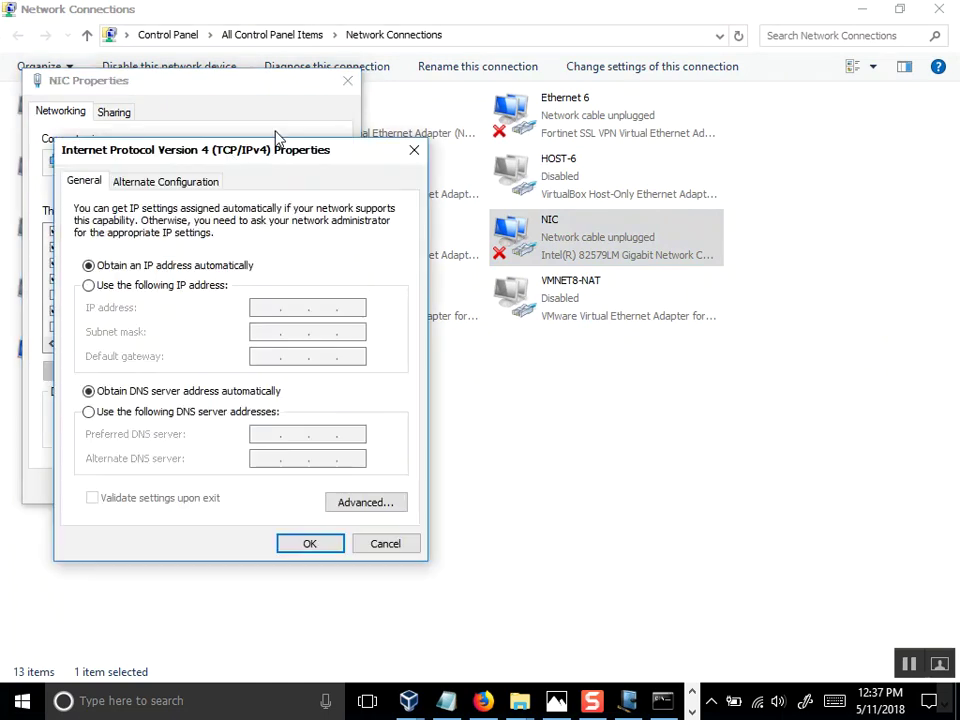
left_click(352, 504)
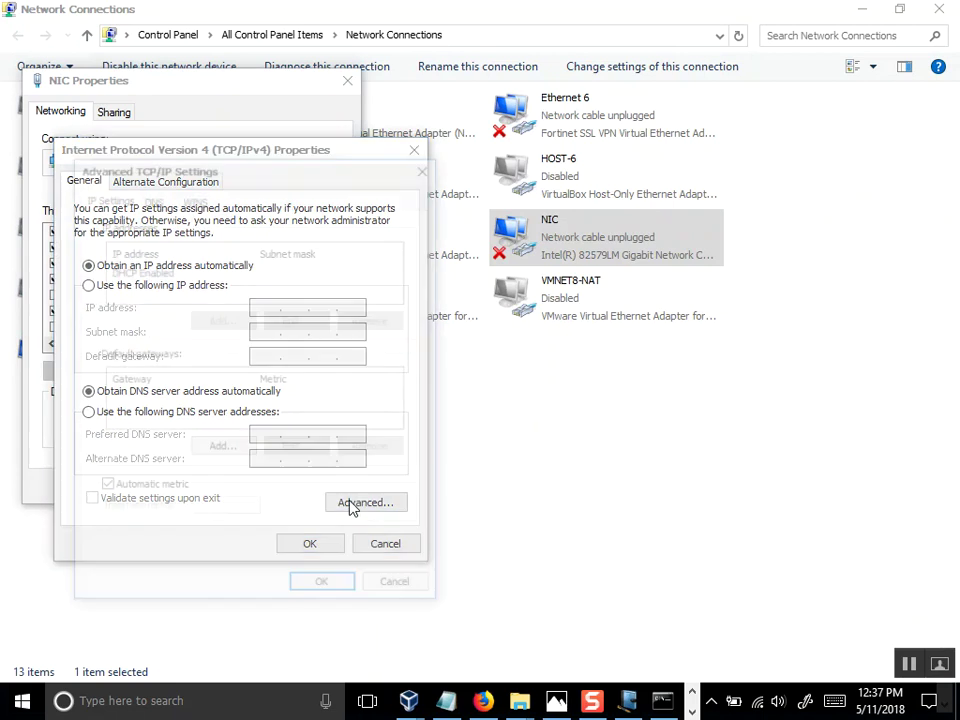
left_click(156, 197)
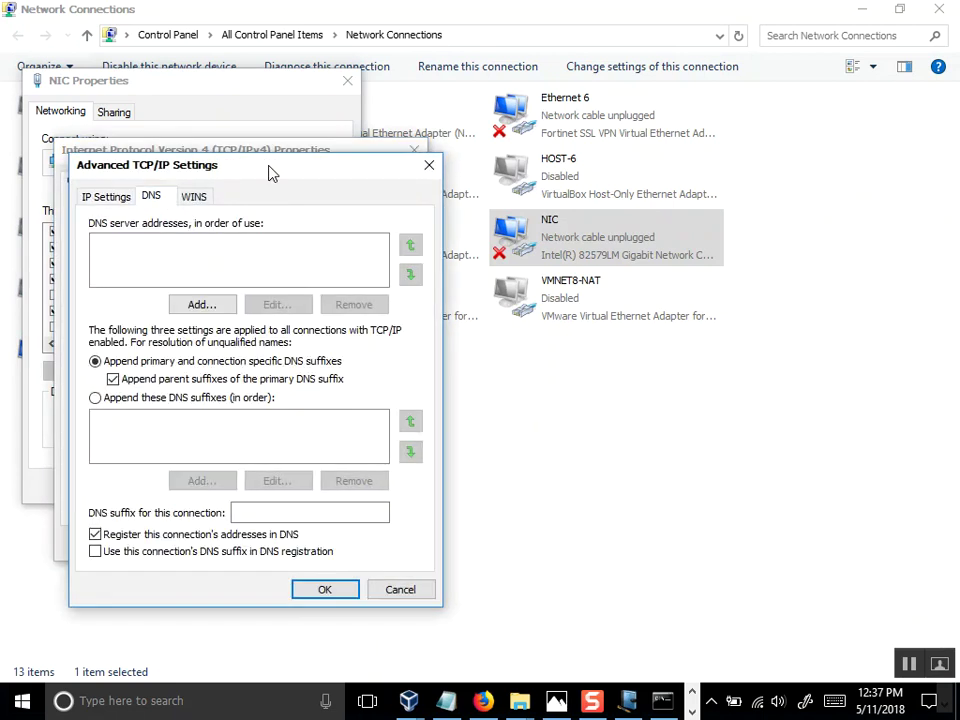
left_click_drag(272, 171, 396, 152)
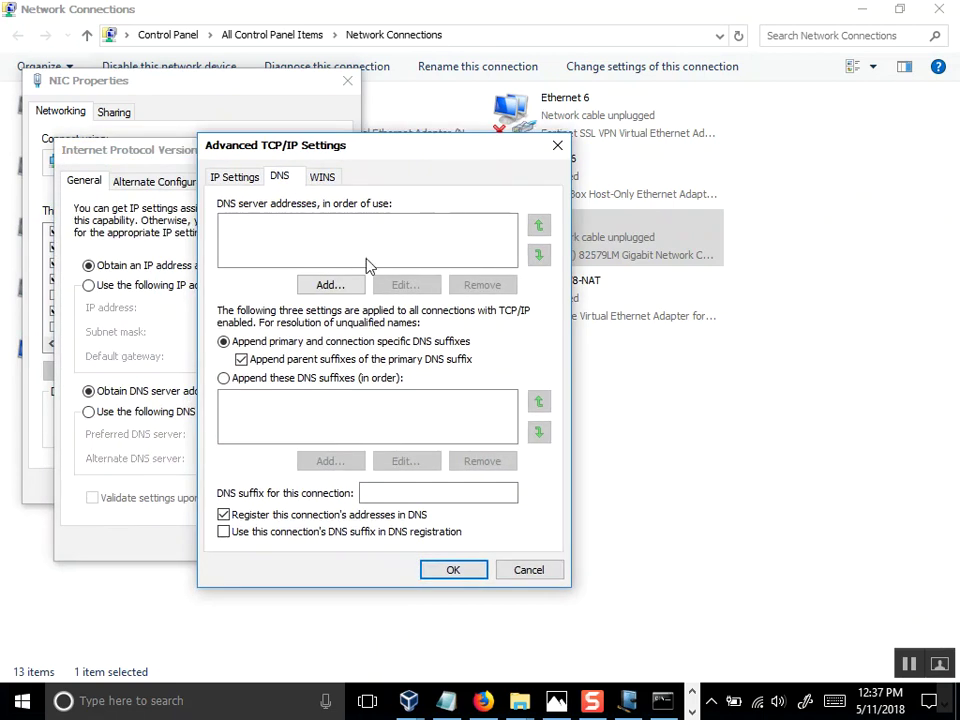
left_click(322, 177)
left_click_drag(387, 162, 419, 160)
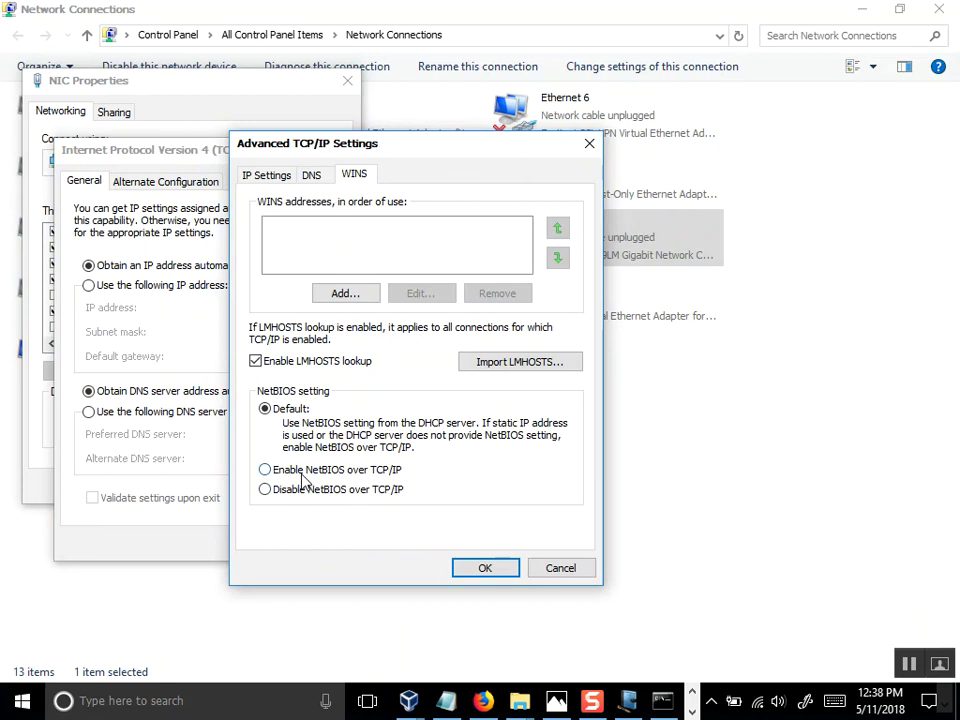
left_click(303, 481)
left_click(572, 574)
left_click(210, 286)
left_click(257, 307)
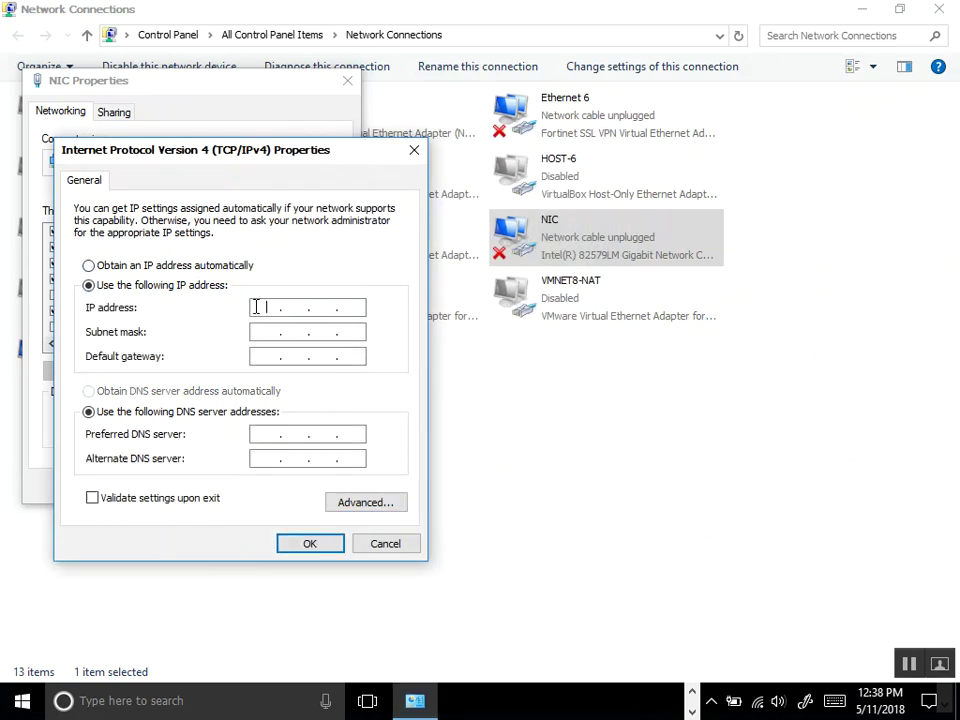
left_click(385, 544)
left_click(317, 487)
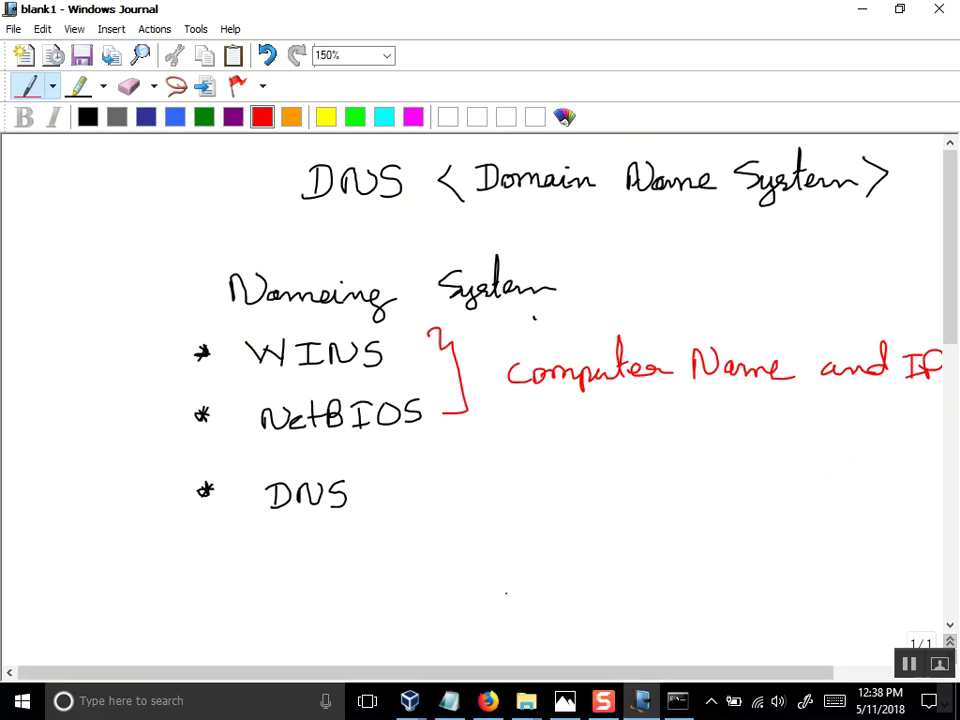
Start the WINXP01 virtual machine from VirtualBox Manager and refresh its XP desktop.
mouse_move(420, 705)
left_click(317, 647)
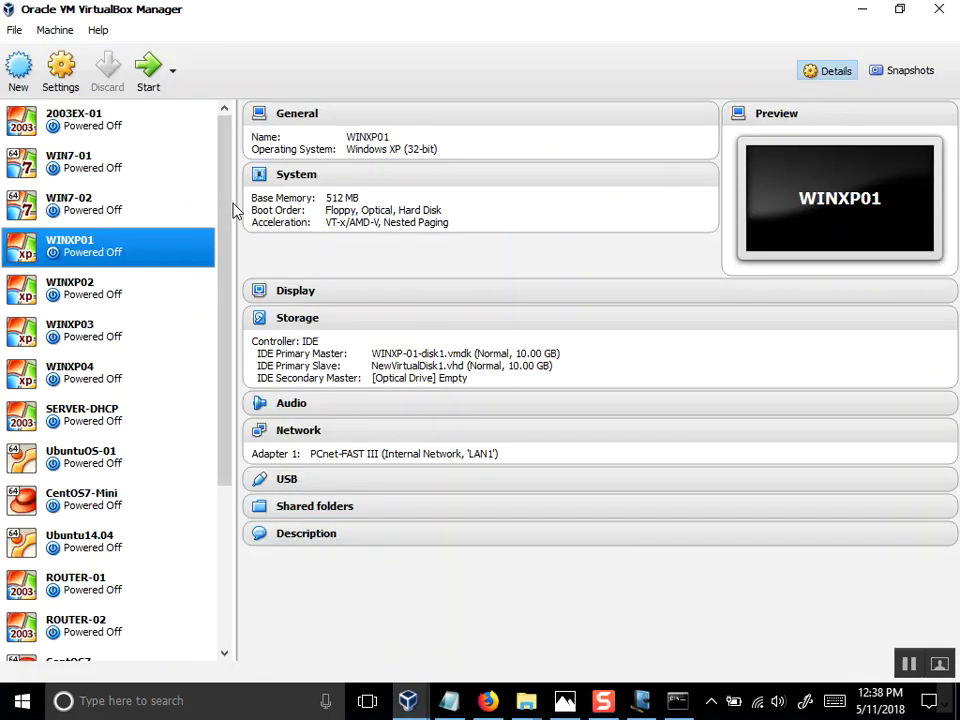
left_click(148, 66)
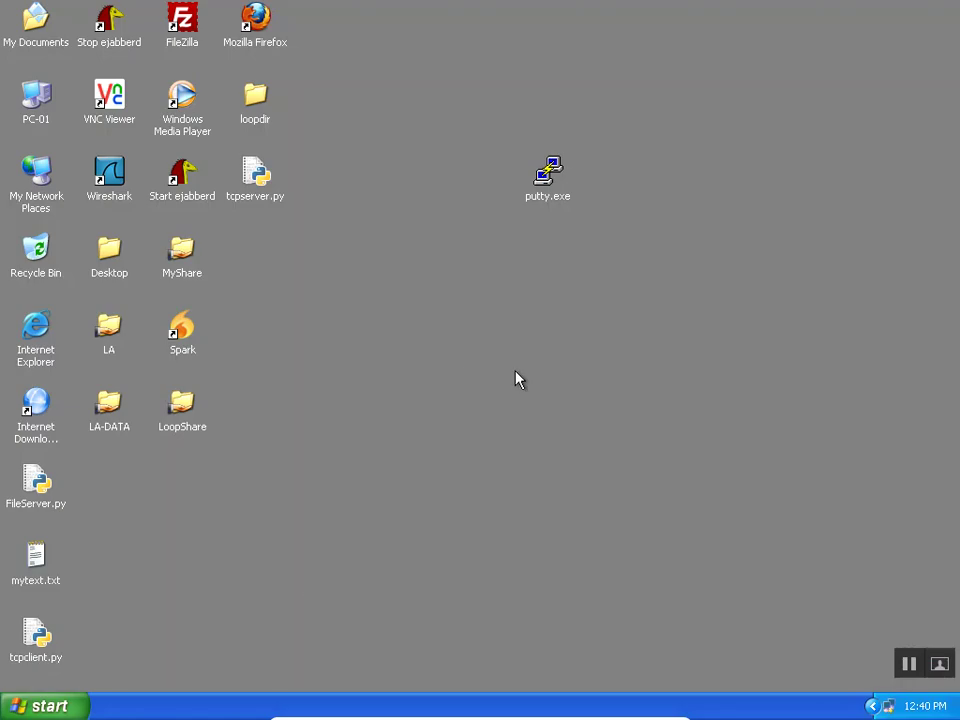
right_click(516, 378)
left_click(558, 397)
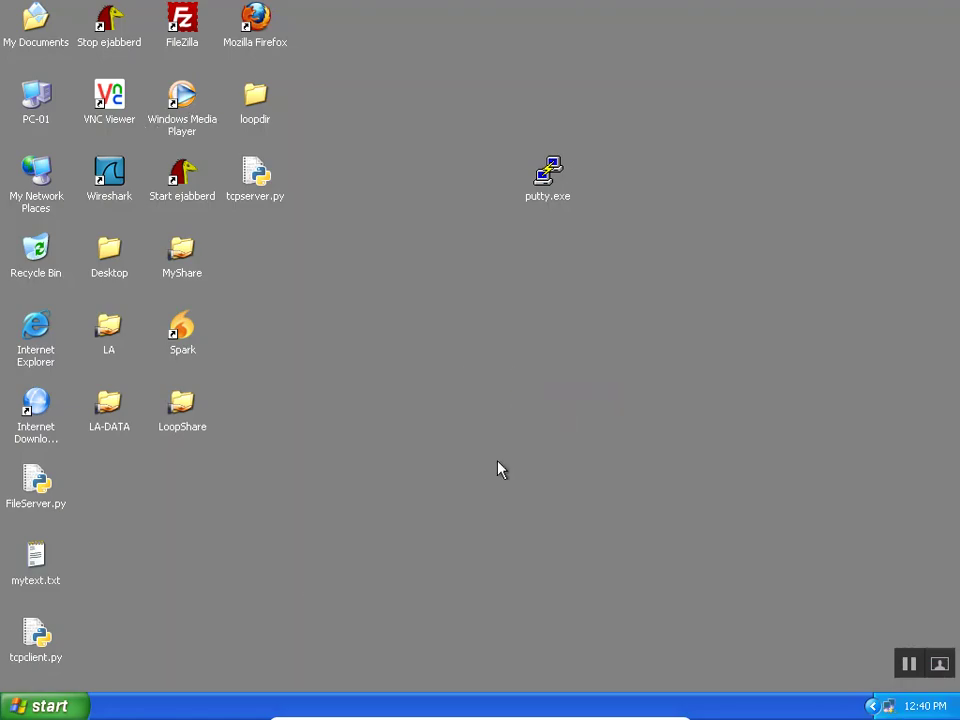
Minimize the WINXP01 and WINXP02 machine windows, then bring WINXP01 back to the front.
mouse_move(600, 716)
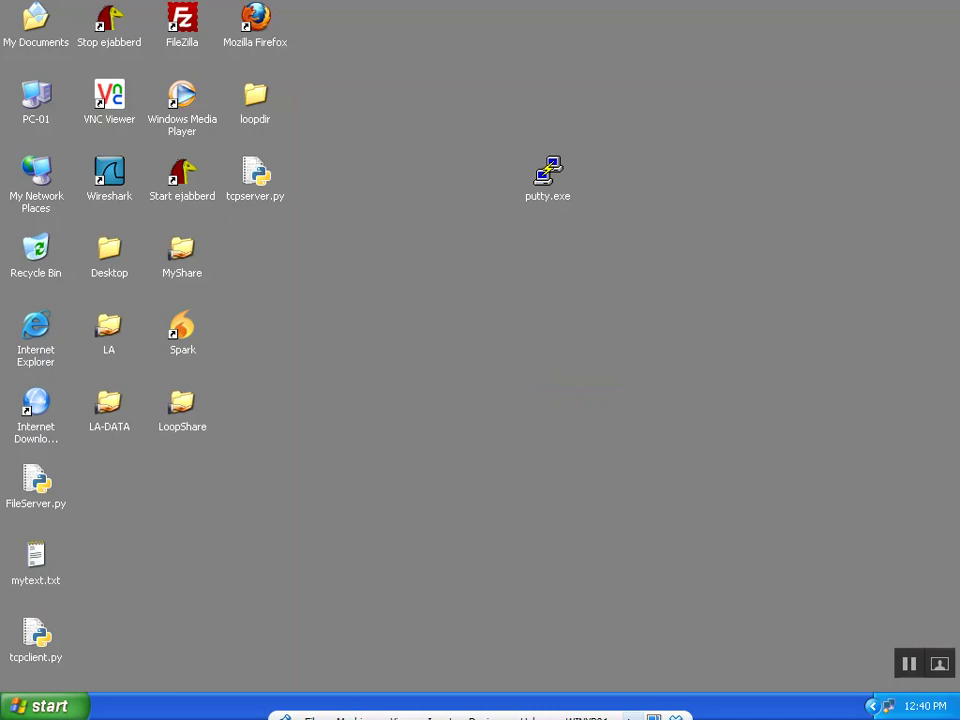
left_click(631, 708)
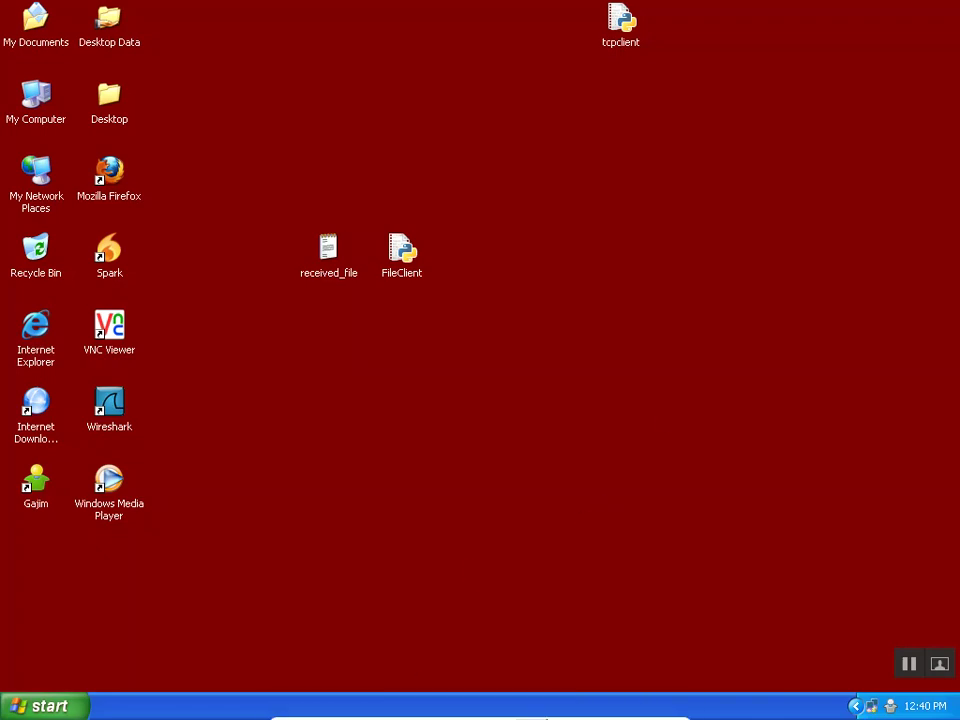
left_click(631, 708)
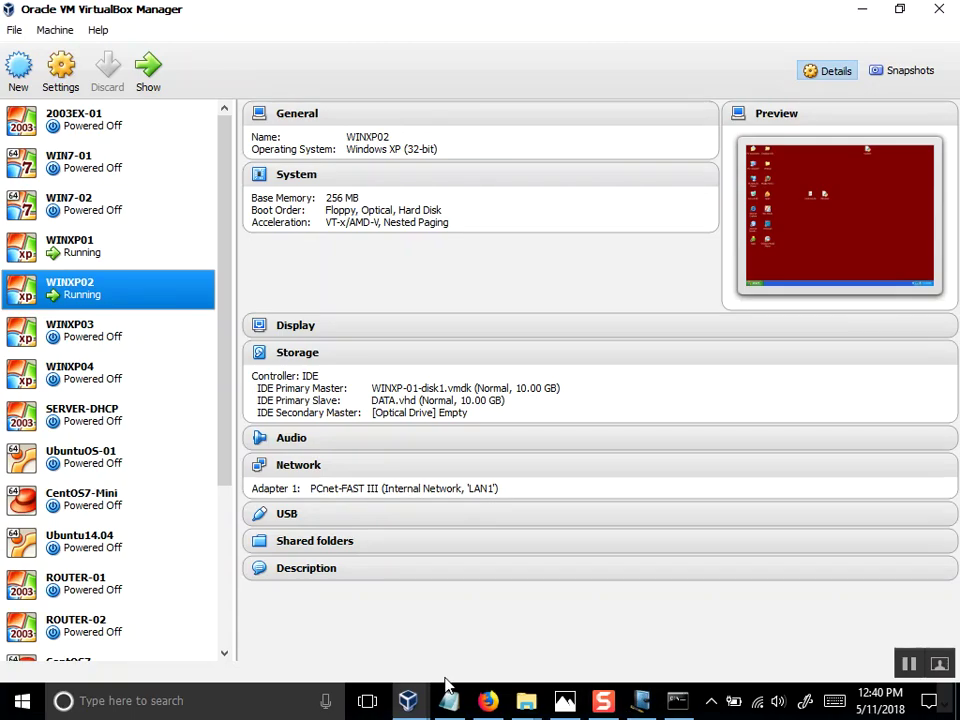
mouse_move(407, 700)
left_click(548, 619)
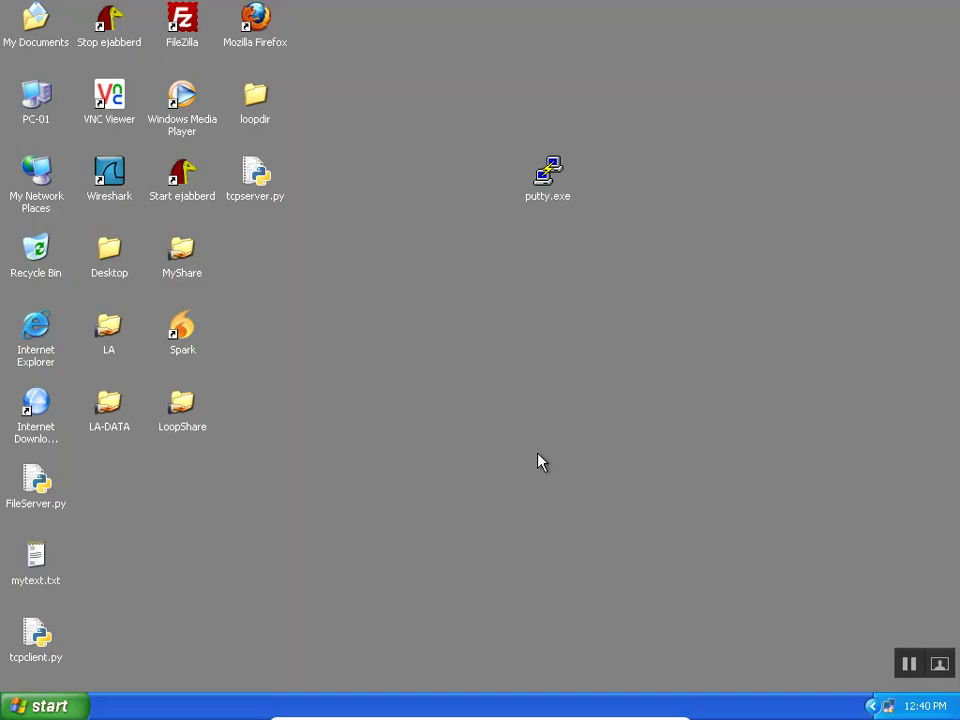
Open the NIC connection's Properties dialog from Network Connections and move it aside.
key("super+r")
key("Return")
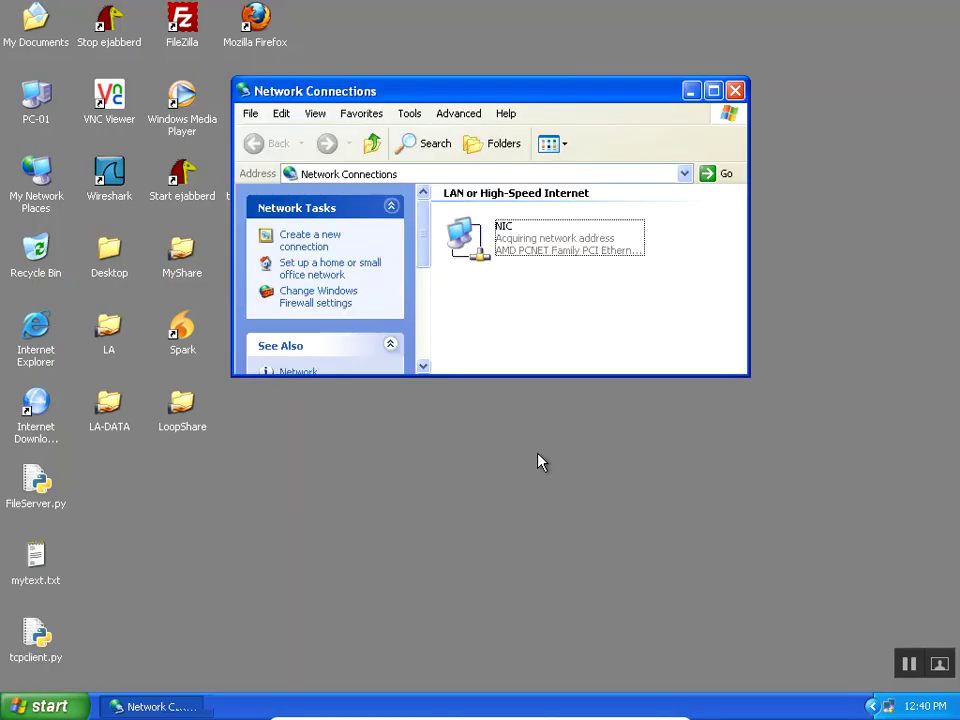
right_click(514, 246)
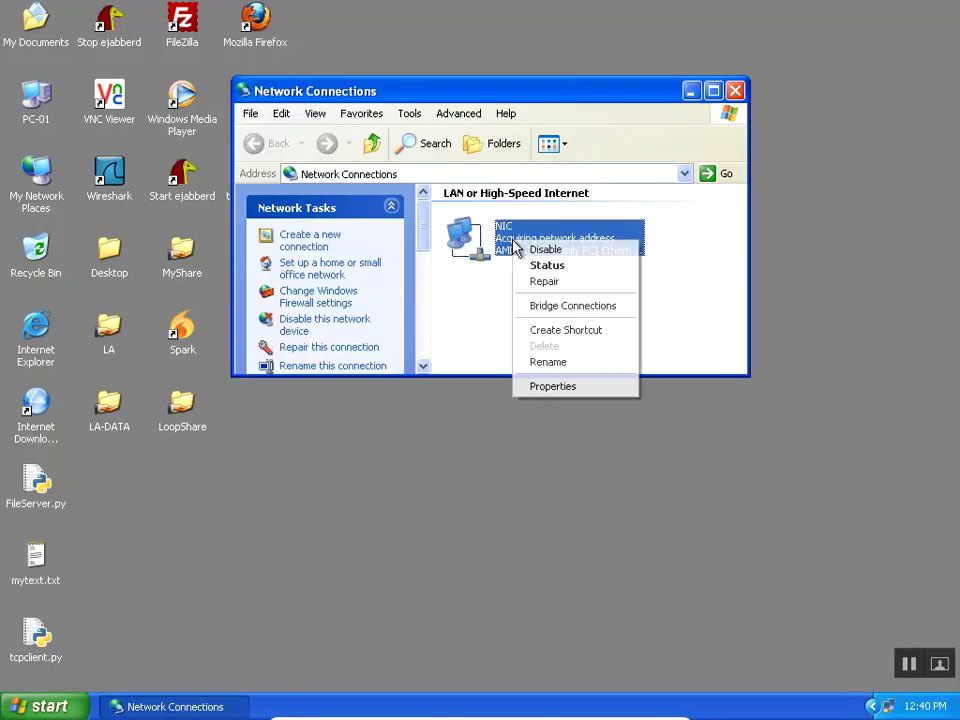
left_click(545, 386)
left_click_drag(184, 45, 305, 49)
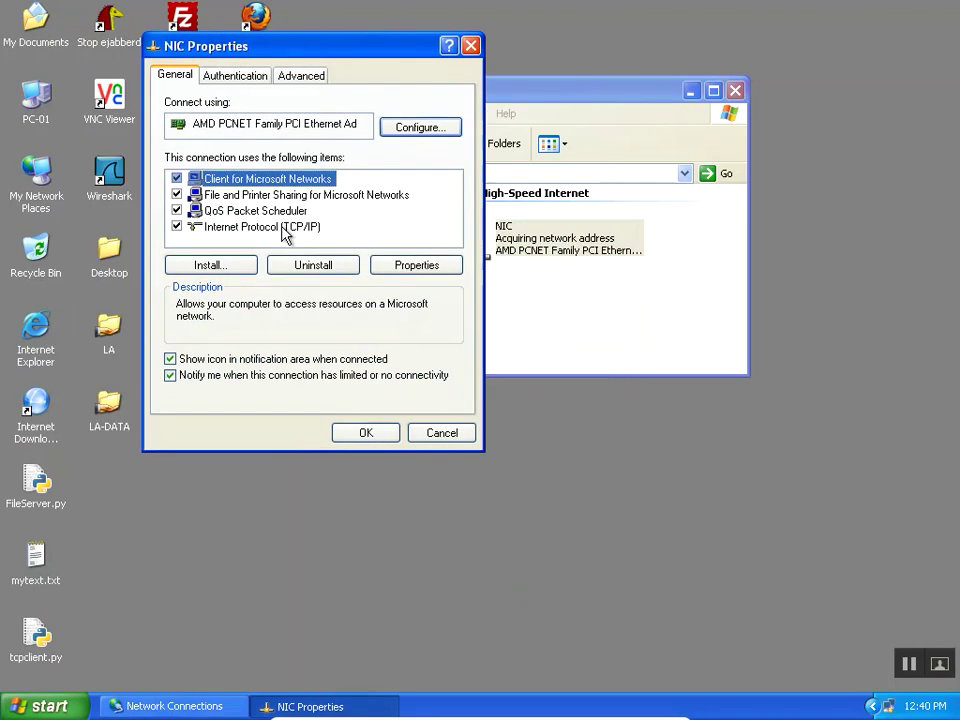
Launch cmd and run hostname, which returns WINXP-01.
key("super+r")
type("cmd")
key("Return")
type("hostname")
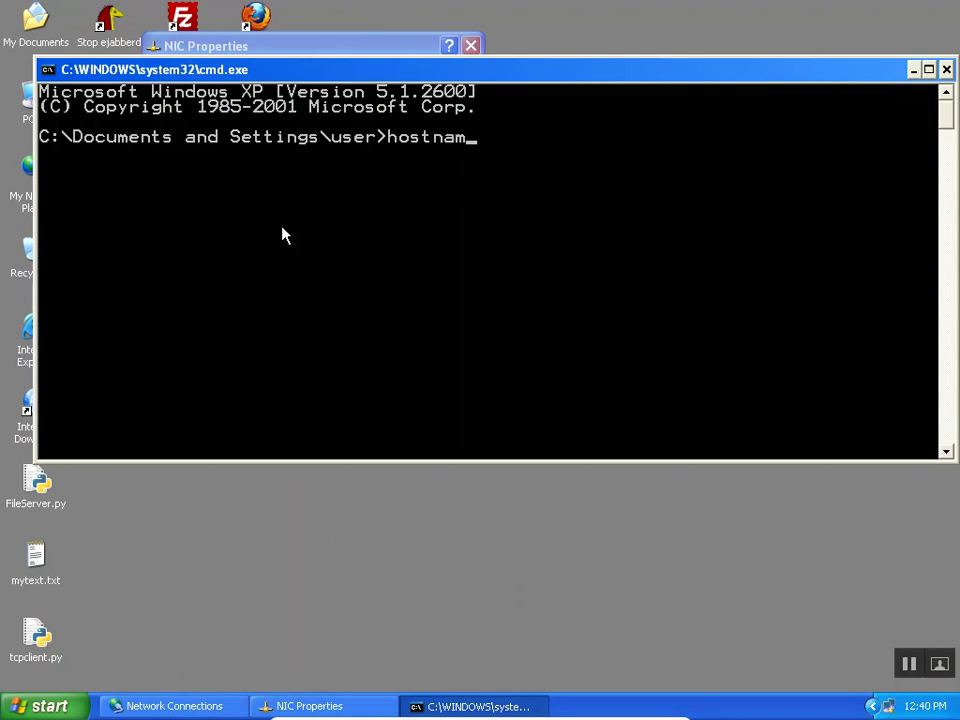
key("Return")
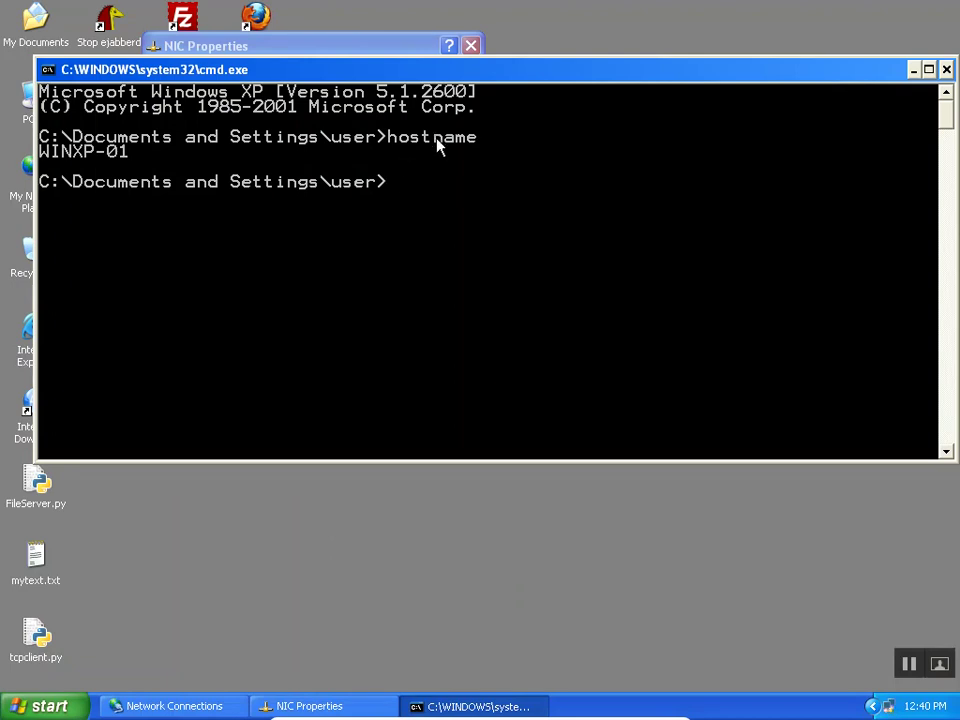
left_click_drag(207, 78, 281, 81)
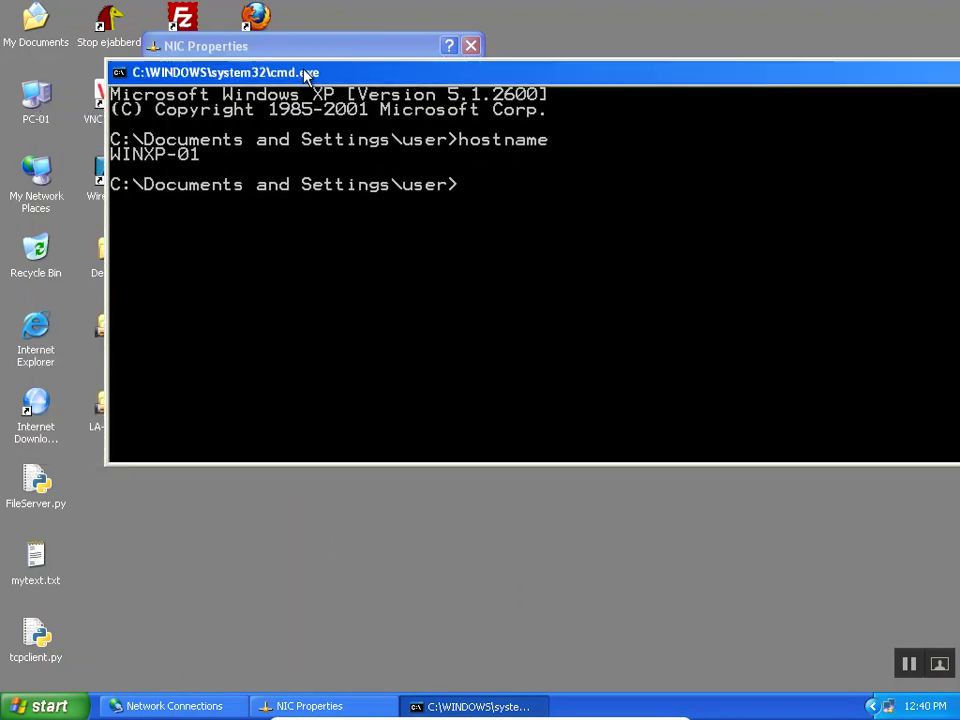
In My Computer's System Properties, view the computer name WINXP-01 in the rename dialog and cancel.
right_click(37, 111)
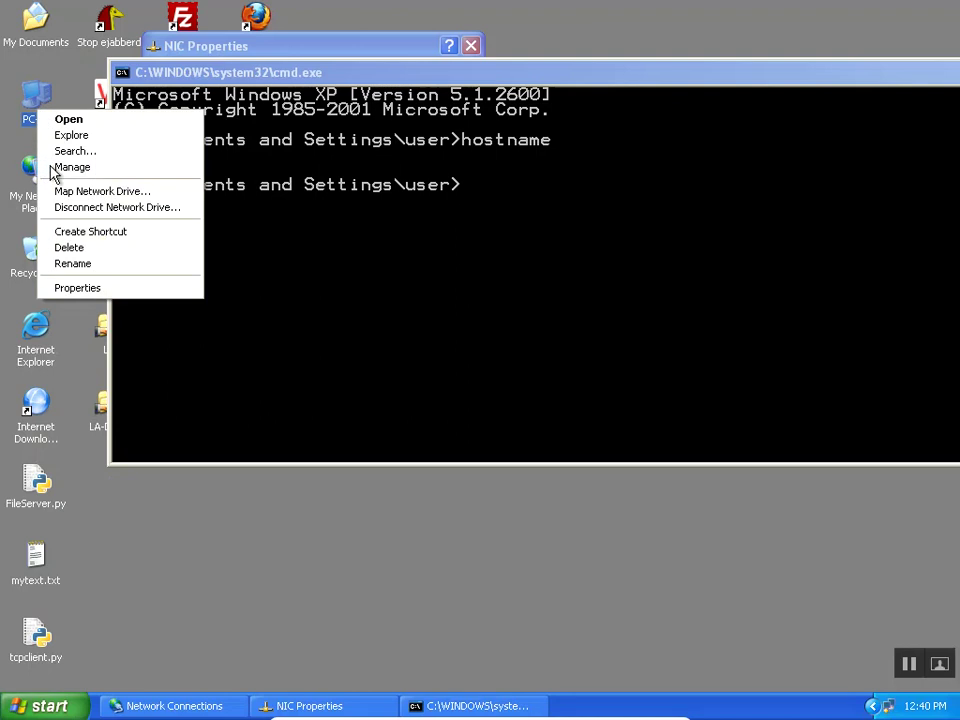
left_click(100, 289)
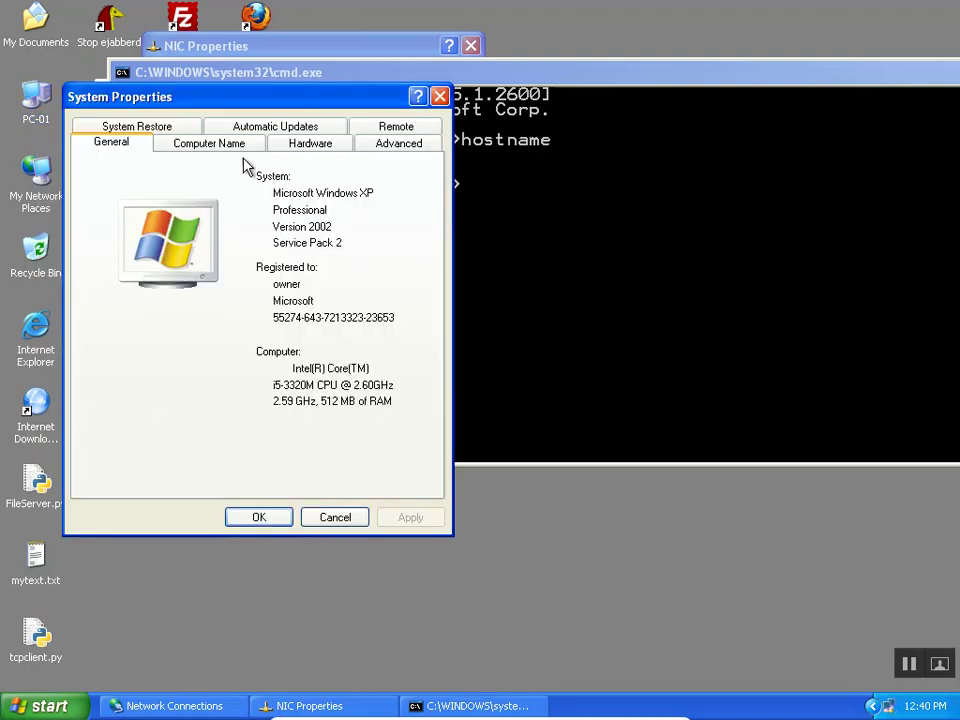
left_click(235, 146)
left_click(377, 374)
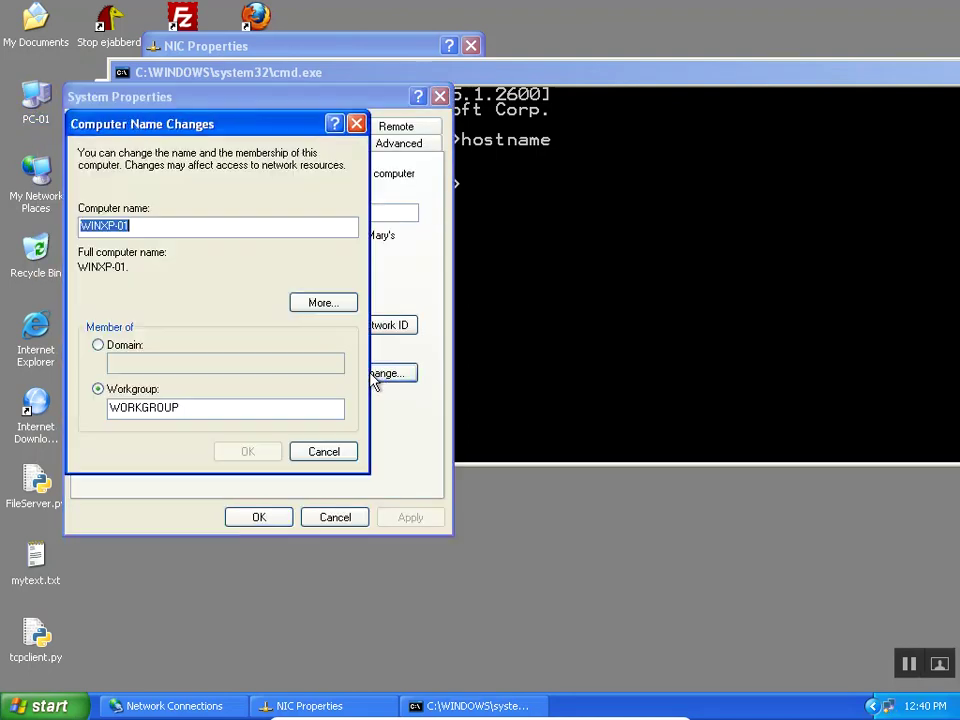
left_click(176, 229)
double_click(170, 229)
left_click(165, 228)
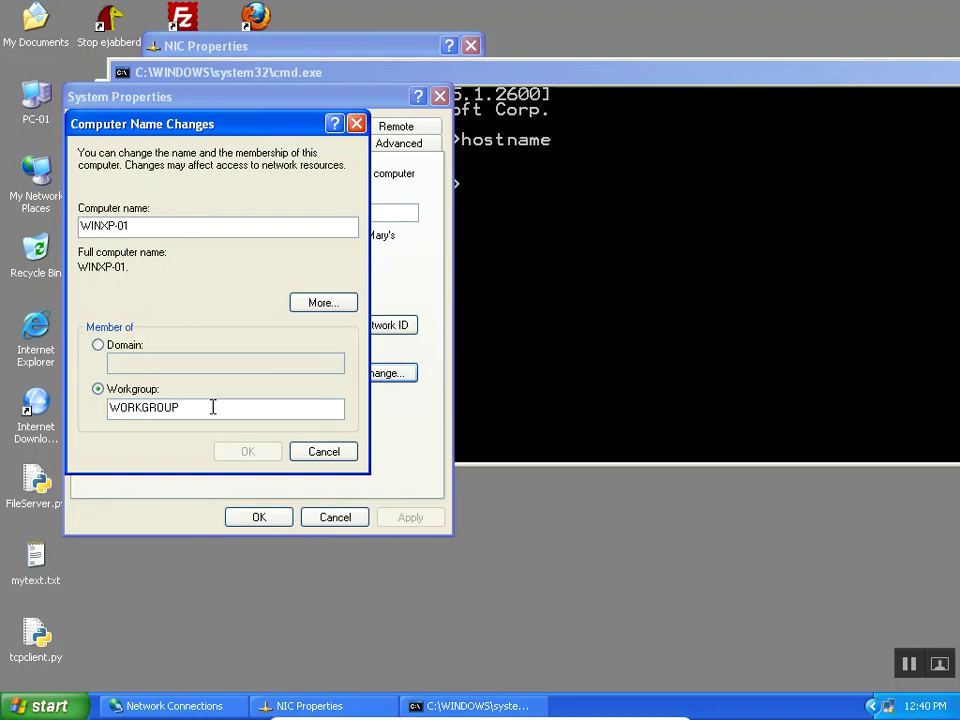
left_click(296, 458)
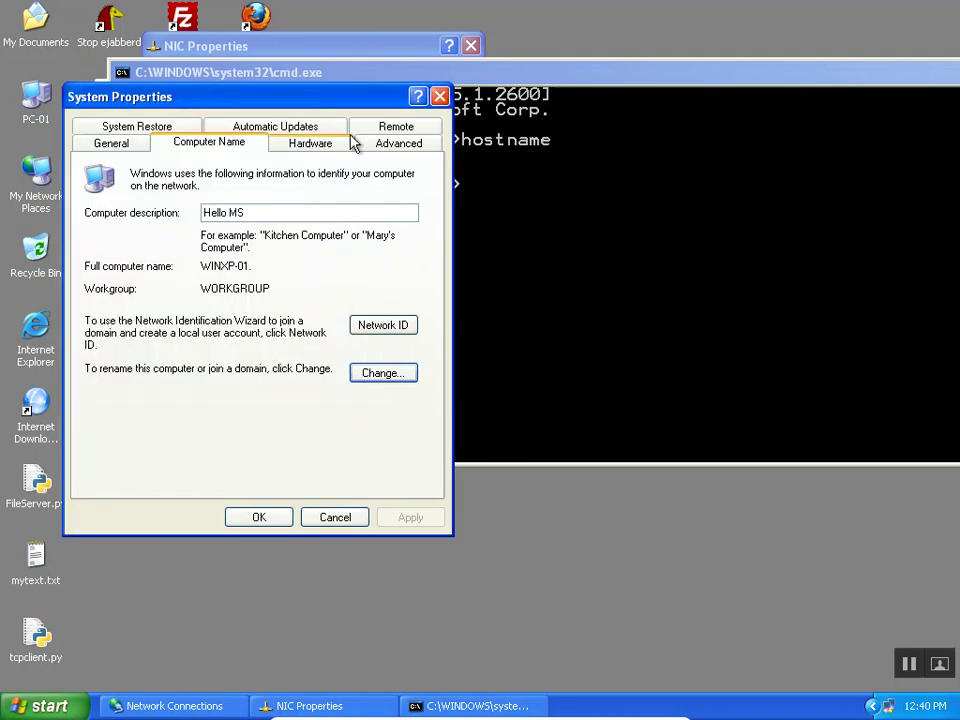
Delete the 'Hello MS' computer description, apply, and close with OK.
left_click_drag(315, 103, 369, 137)
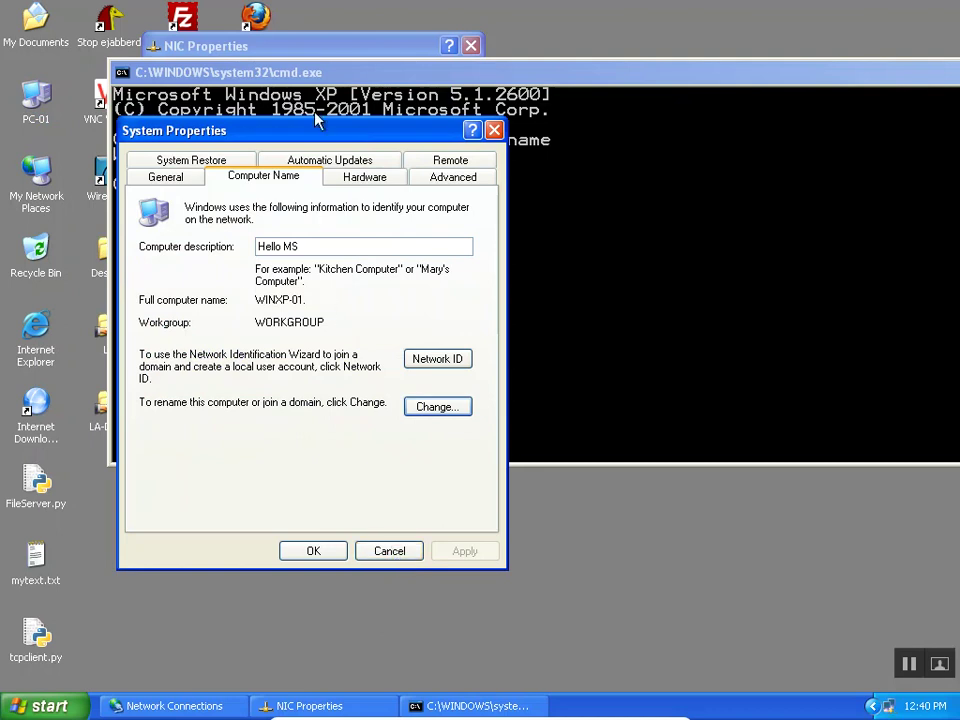
left_click_drag(352, 132, 374, 117)
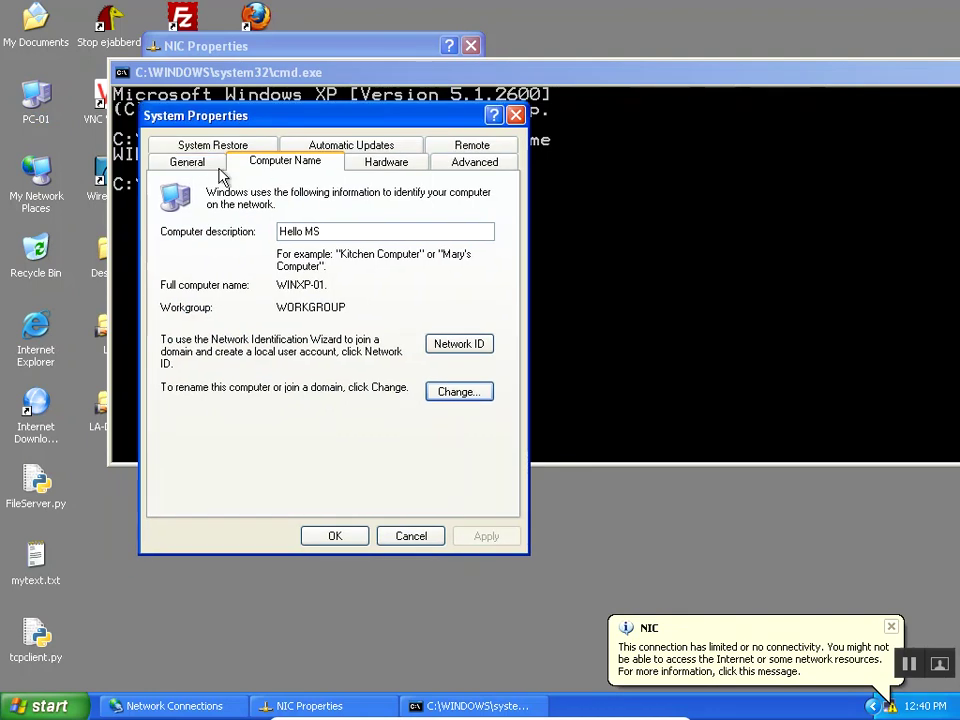
left_click(188, 164)
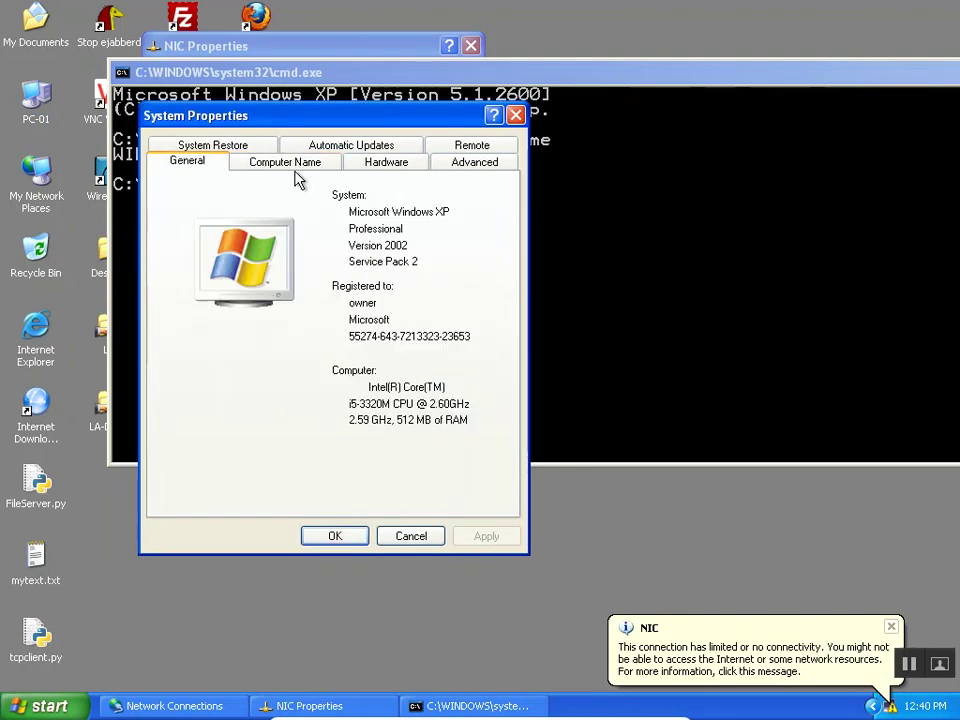
left_click(288, 166)
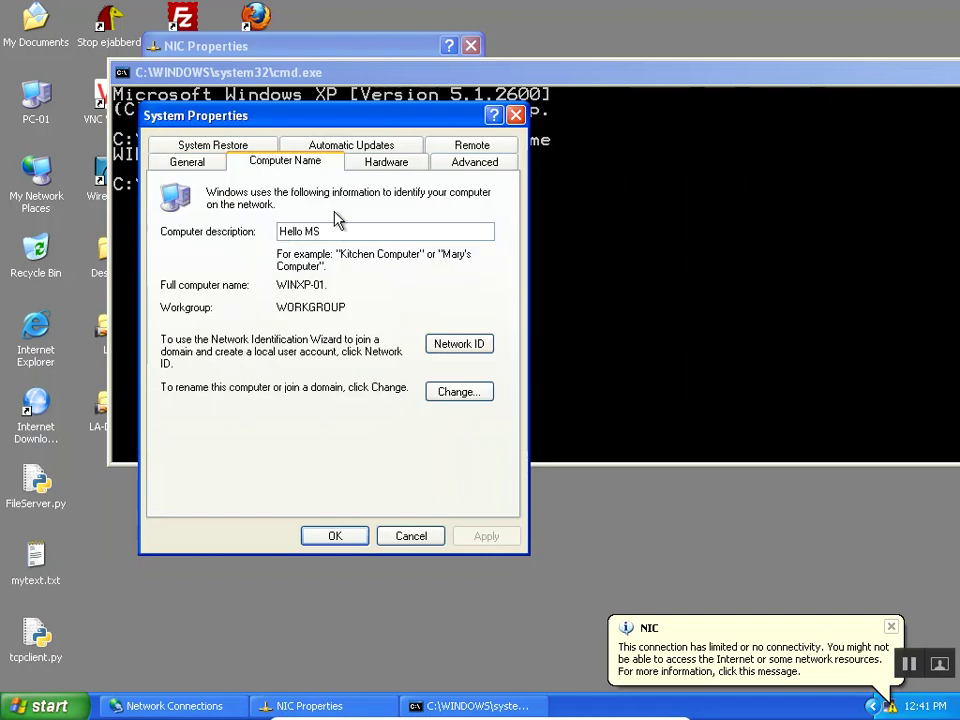
left_click_drag(338, 228, 278, 231)
key("BackSpace")
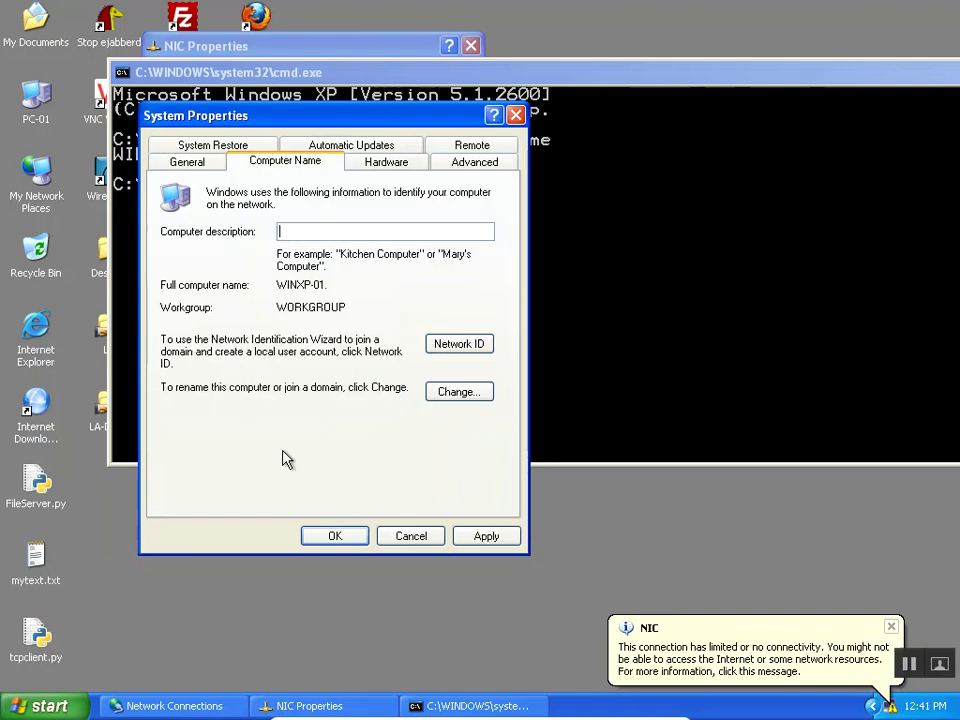
left_click(486, 536)
left_click(340, 537)
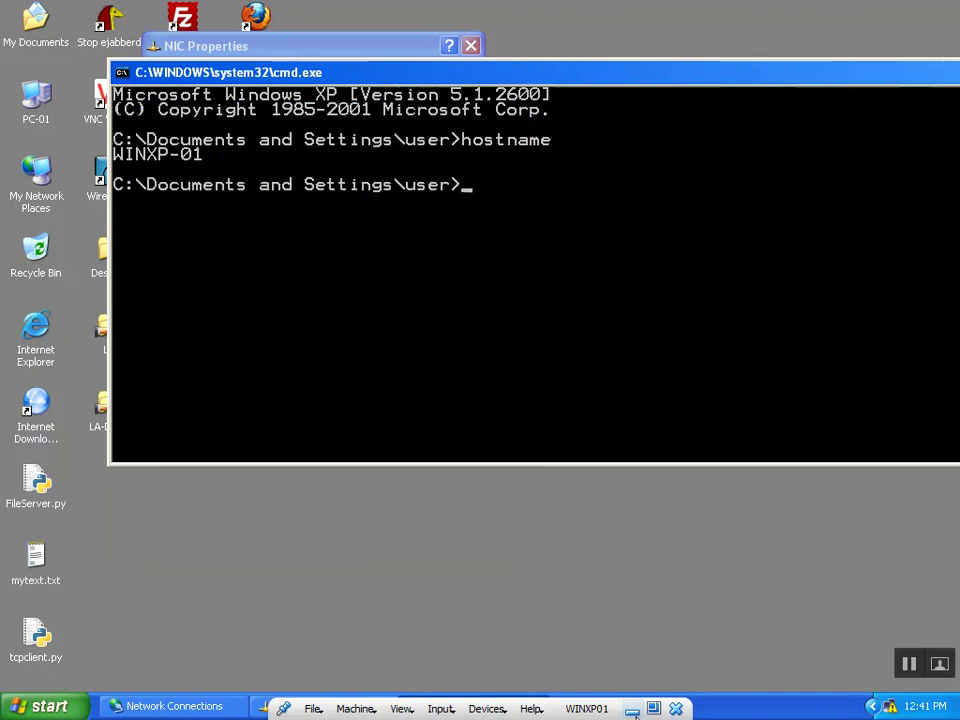
Minimize the VM and sort the Windows 10 desktop icons by name, then in reverse.
left_click(635, 708)
key("super+d")
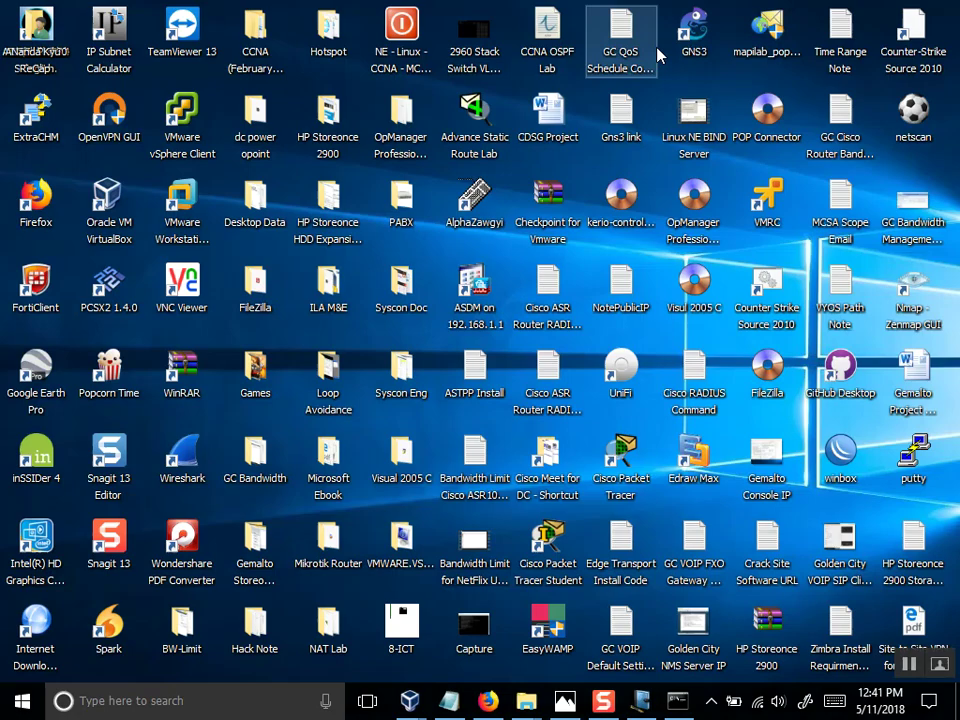
right_click(427, 252)
mouse_move(399, 281)
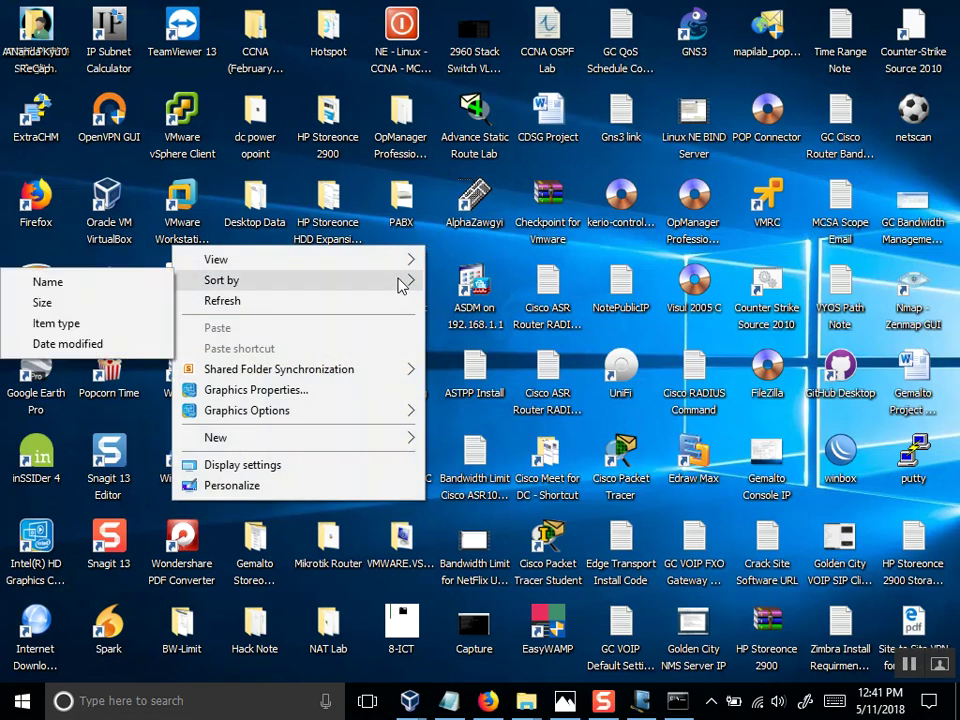
left_click(122, 283)
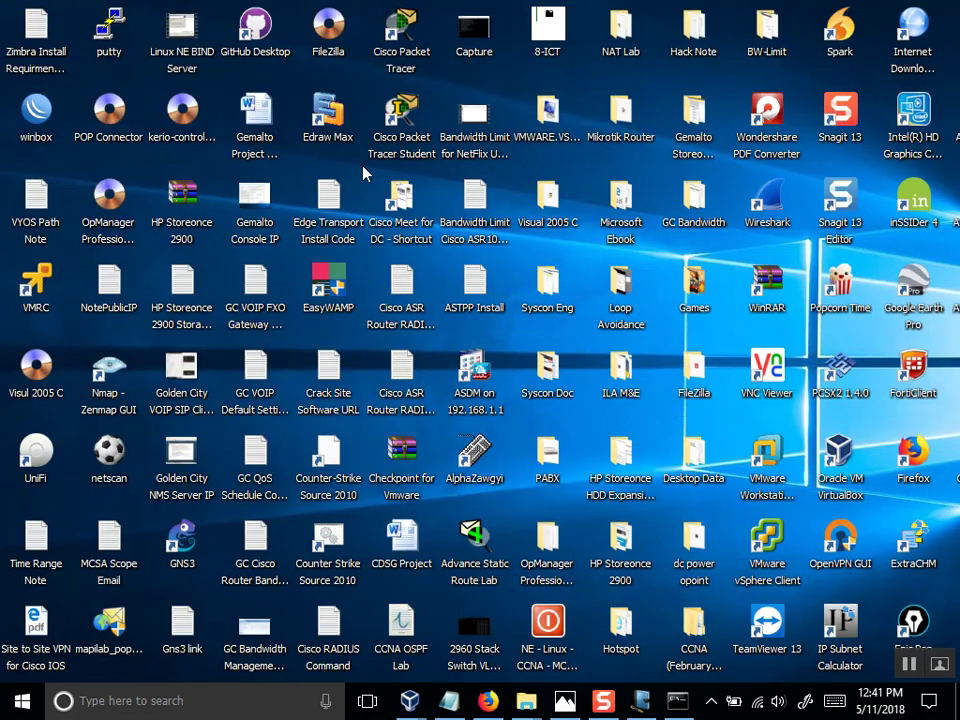
right_click(110, 170)
mouse_move(330, 202)
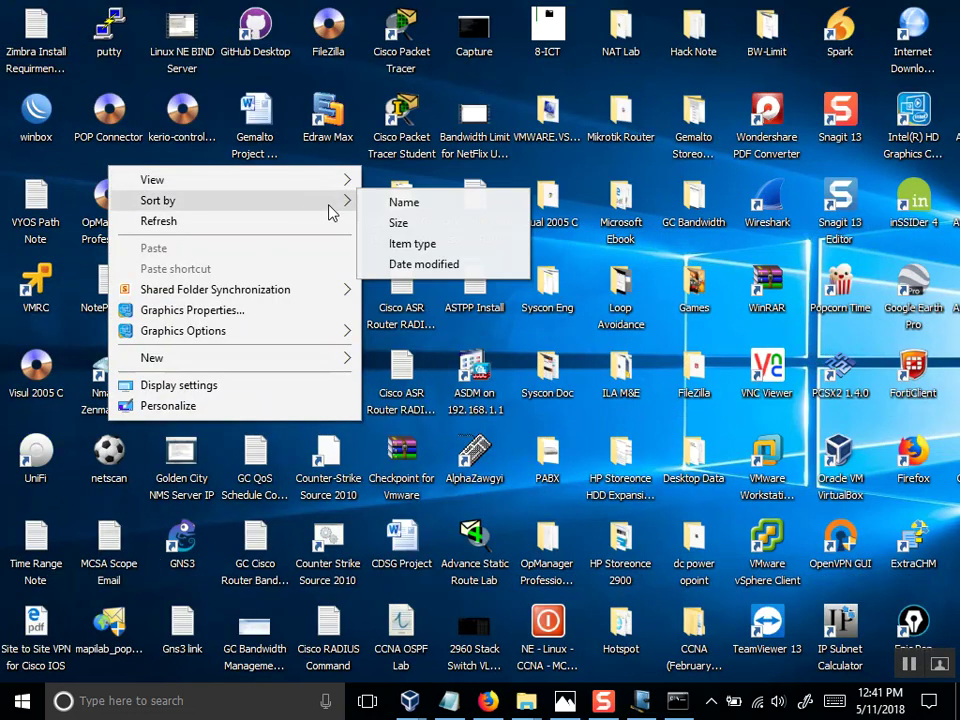
left_click(392, 202)
Check the Windows 10 computer name in This PC's system settings, closing without changes.
right_click(30, 112)
left_click(50, 324)
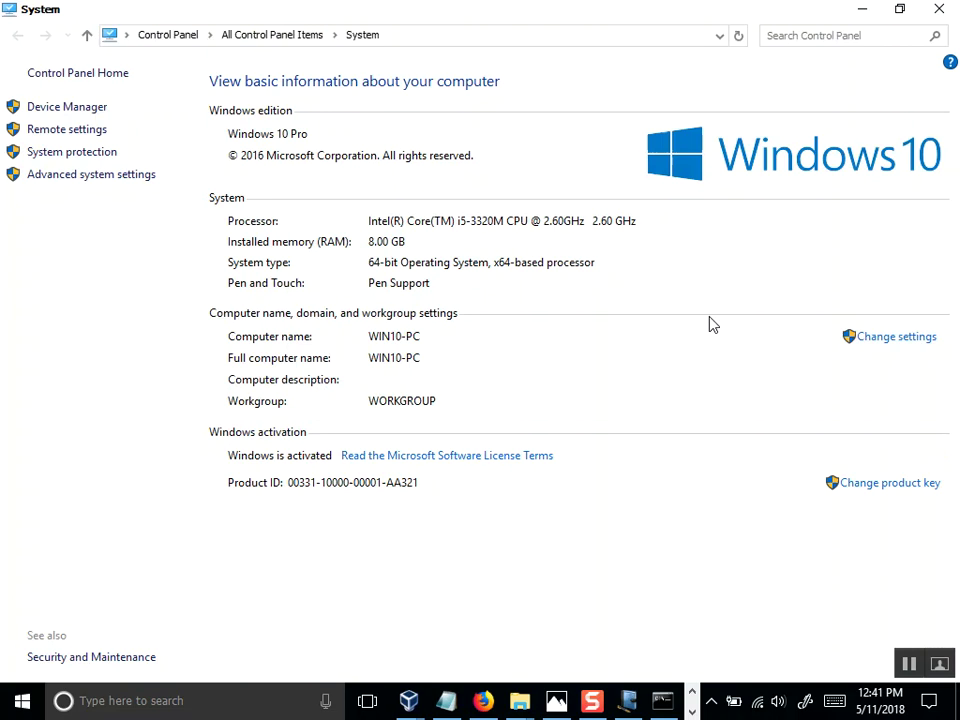
left_click(887, 340)
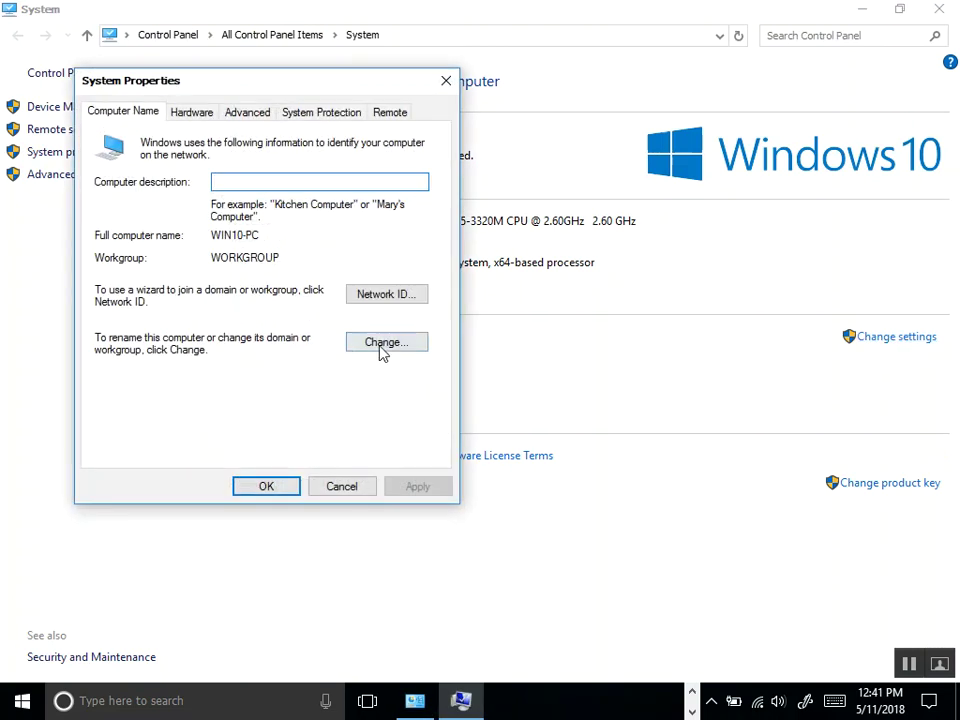
left_click(386, 343)
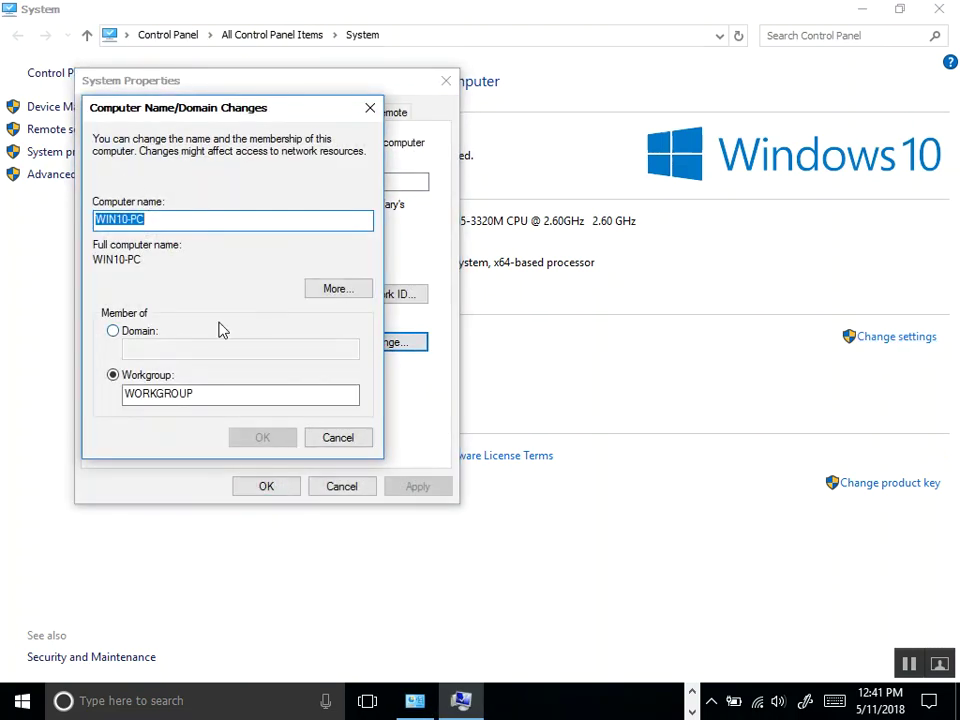
left_click_drag(229, 107, 319, 105)
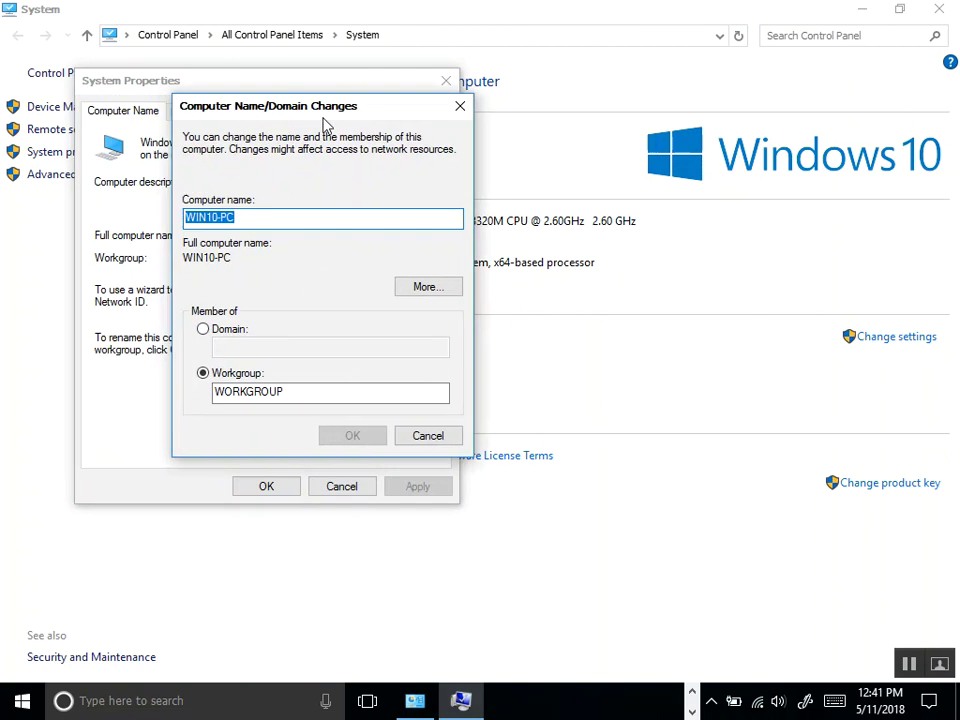
left_click(436, 437)
left_click(356, 487)
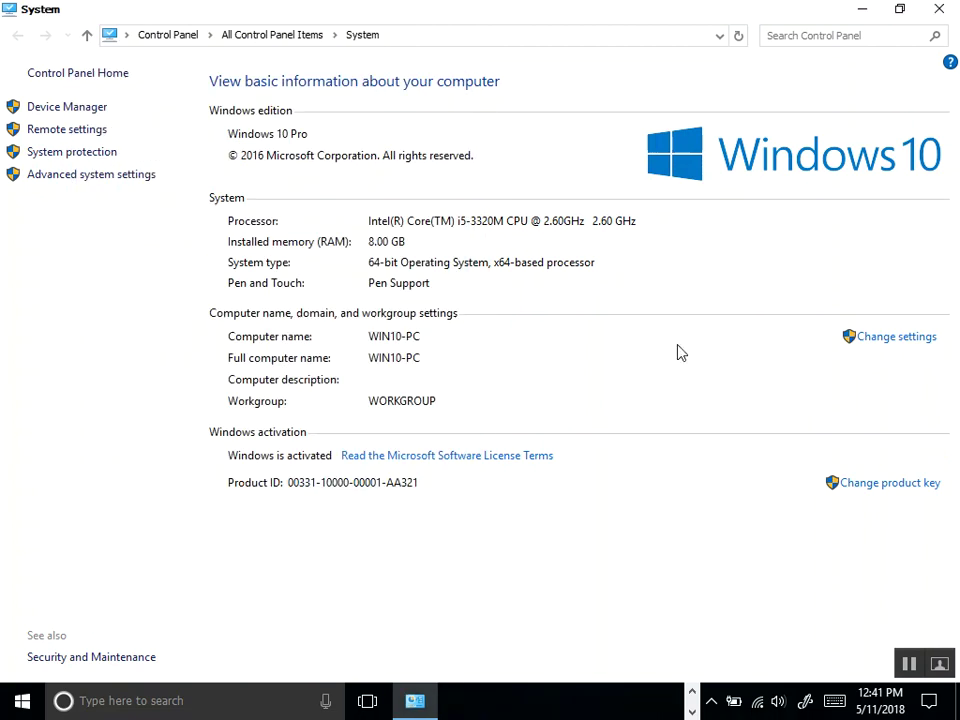
left_click(940, 9)
Bring the WINXP01 VM forward, nudge its command window left, and return to the host.
mouse_move(407, 705)
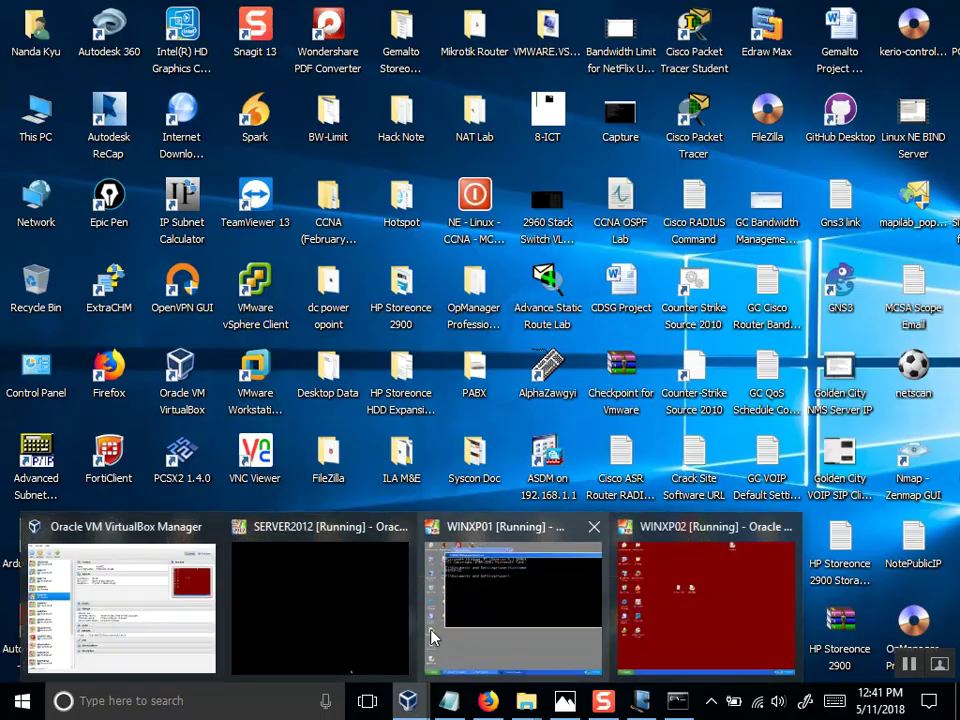
left_click(490, 620)
left_click_drag(703, 87, 668, 96)
left_click(619, 708)
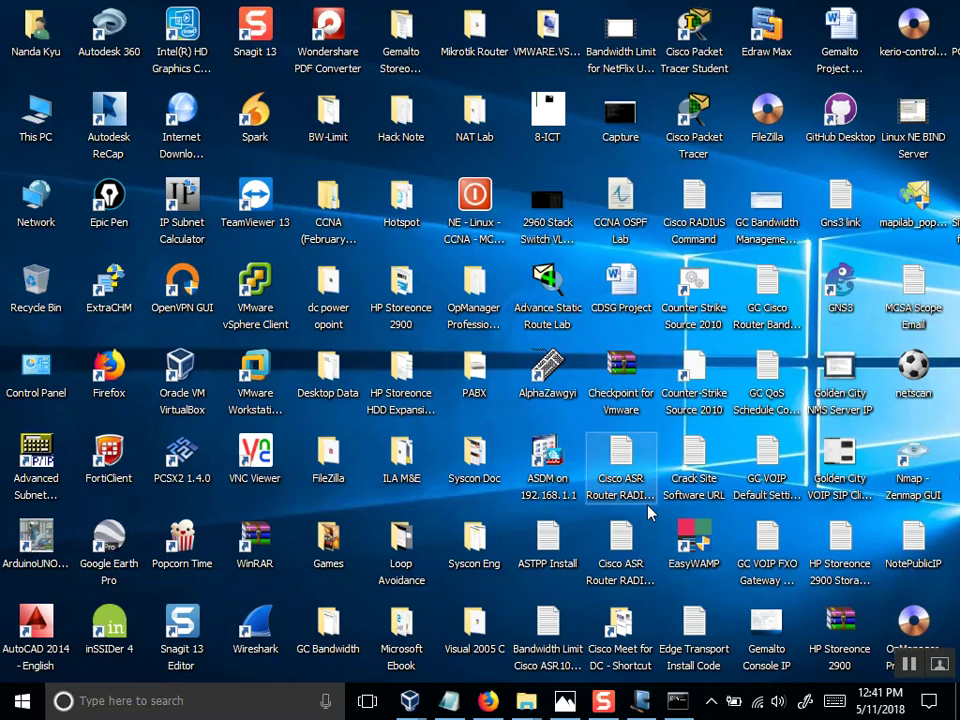
Run hostname in a host command prompt, showing WIN10-PC, then close it.
key("super+r")
key("Return")
type("hostname")
key("Return")
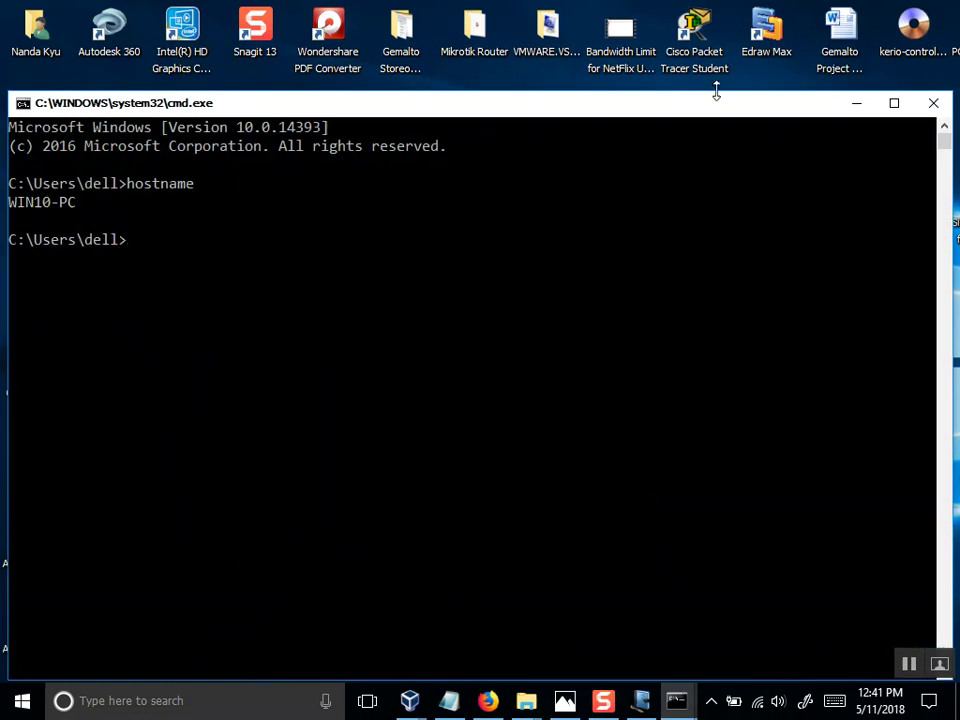
left_click(932, 102)
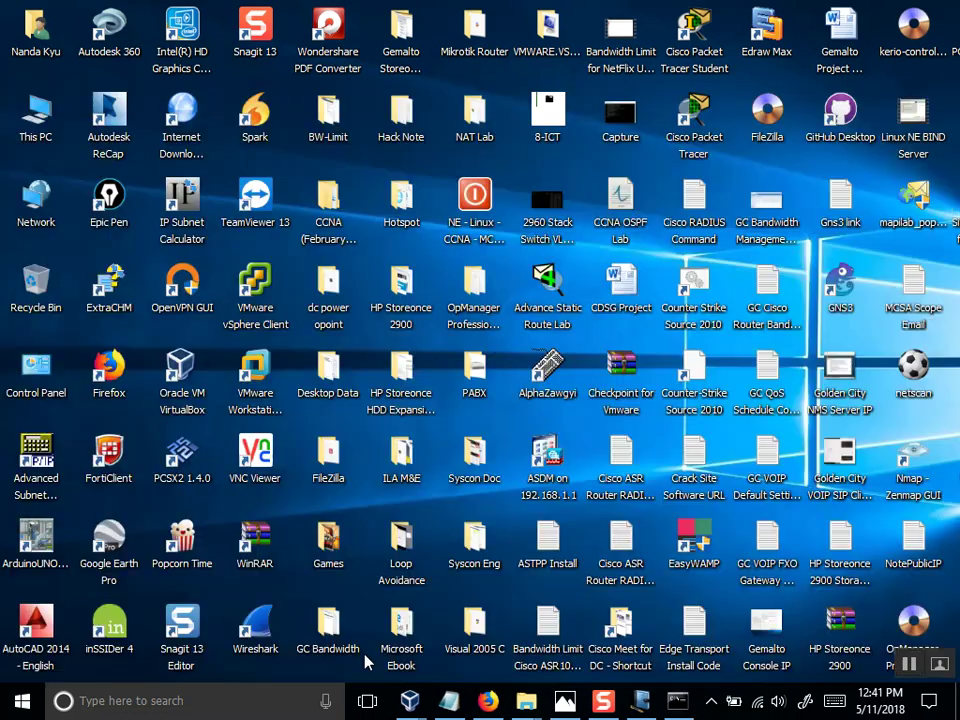
Bring WINXP01 forward and open the NIC's Internet Protocol (TCP/IP) properties.
mouse_move(408, 698)
left_click(514, 615)
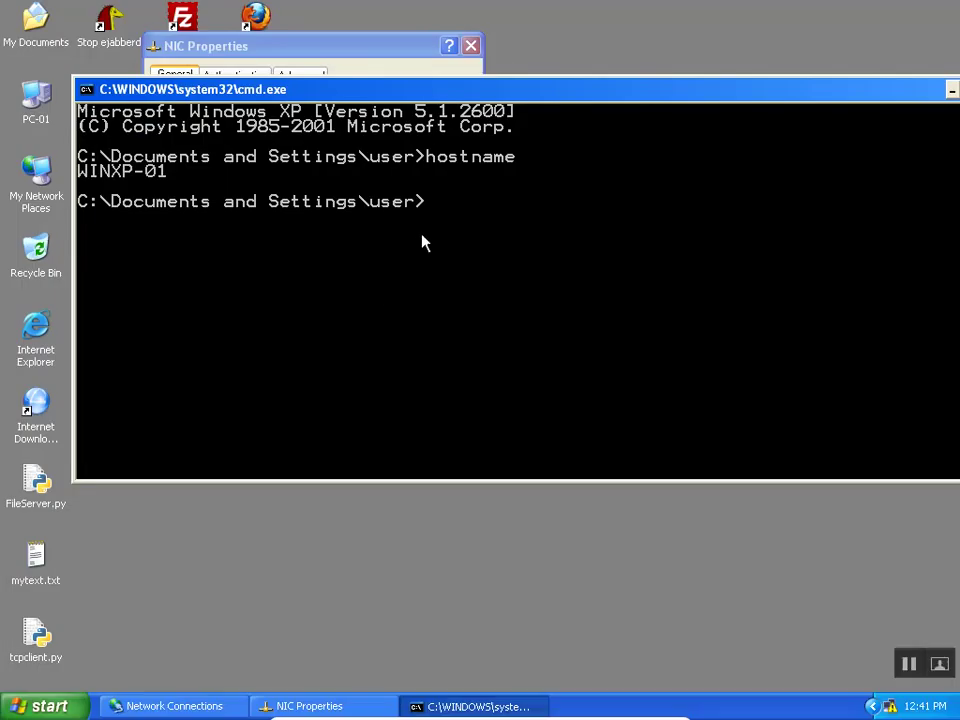
left_click(372, 46)
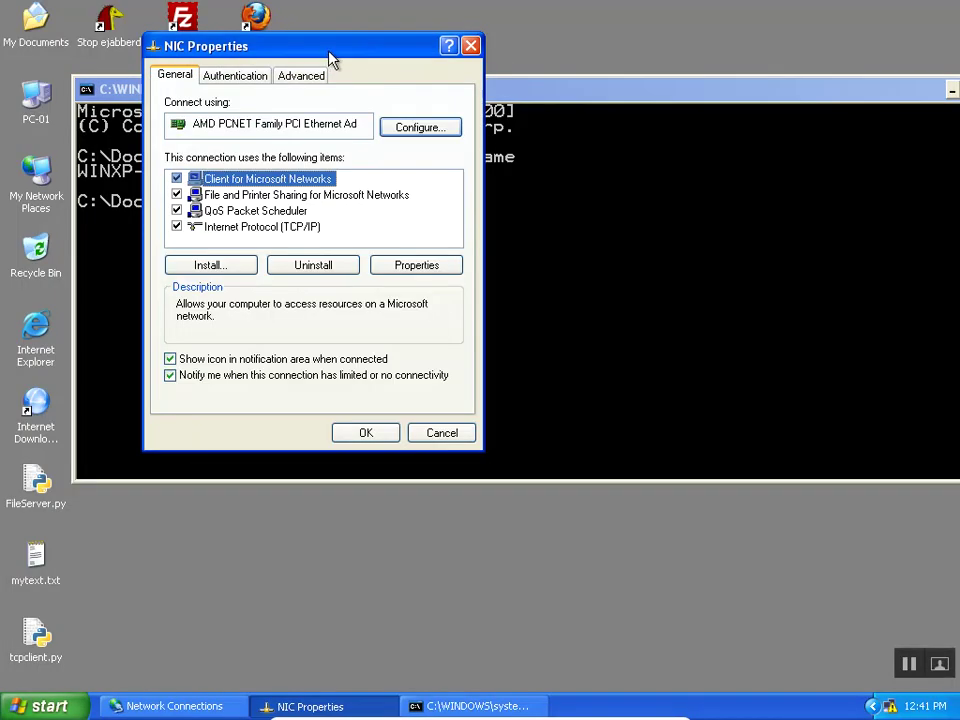
left_click_drag(328, 52, 566, 40)
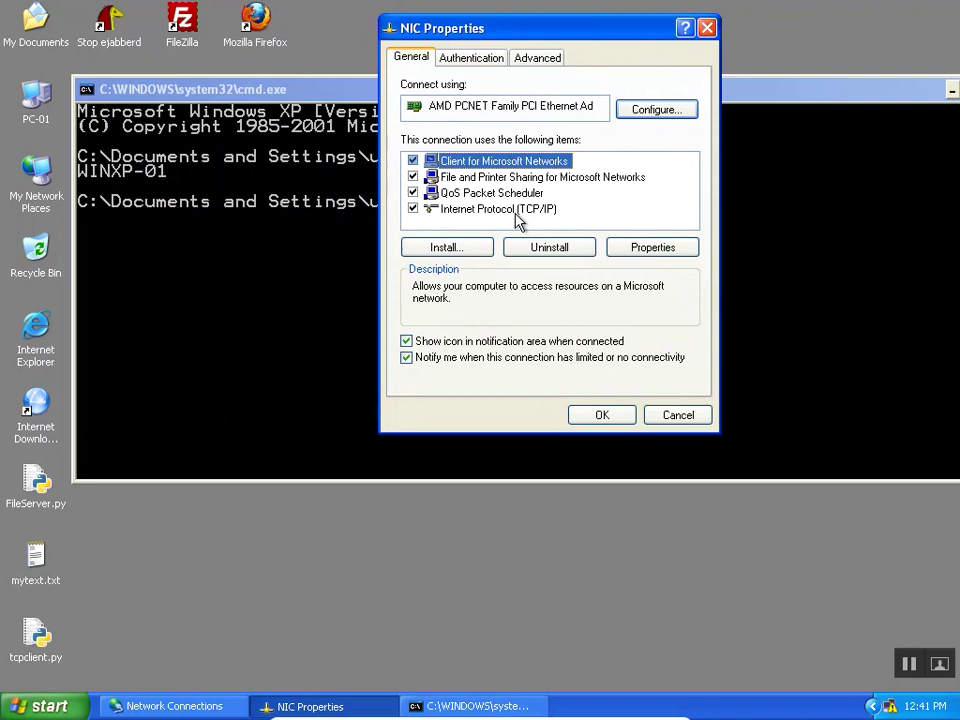
left_click(515, 210)
left_click(645, 250)
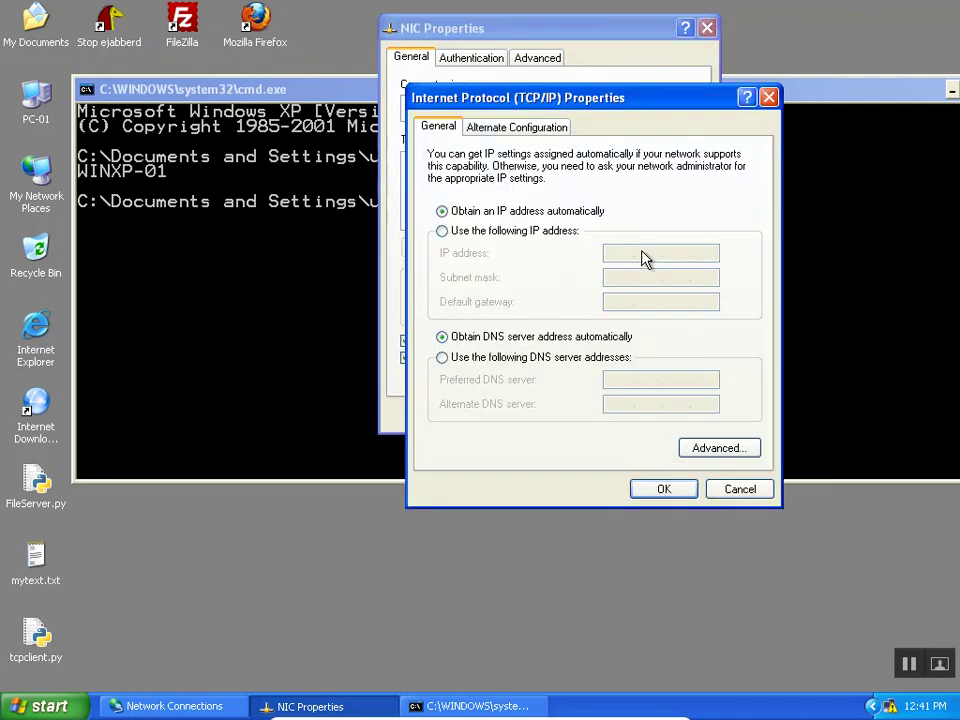
left_click_drag(447, 96, 405, 84)
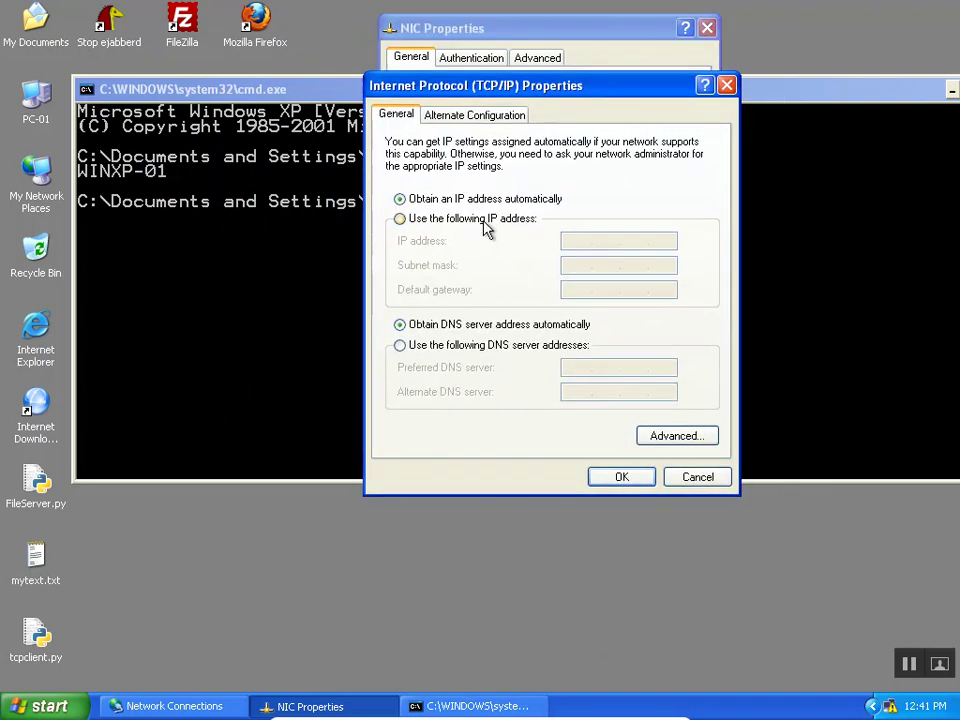
Set static IP 192.168.0.1 with mask 255.255.255.0, review Advanced WINS settings, and confirm.
left_click(483, 222)
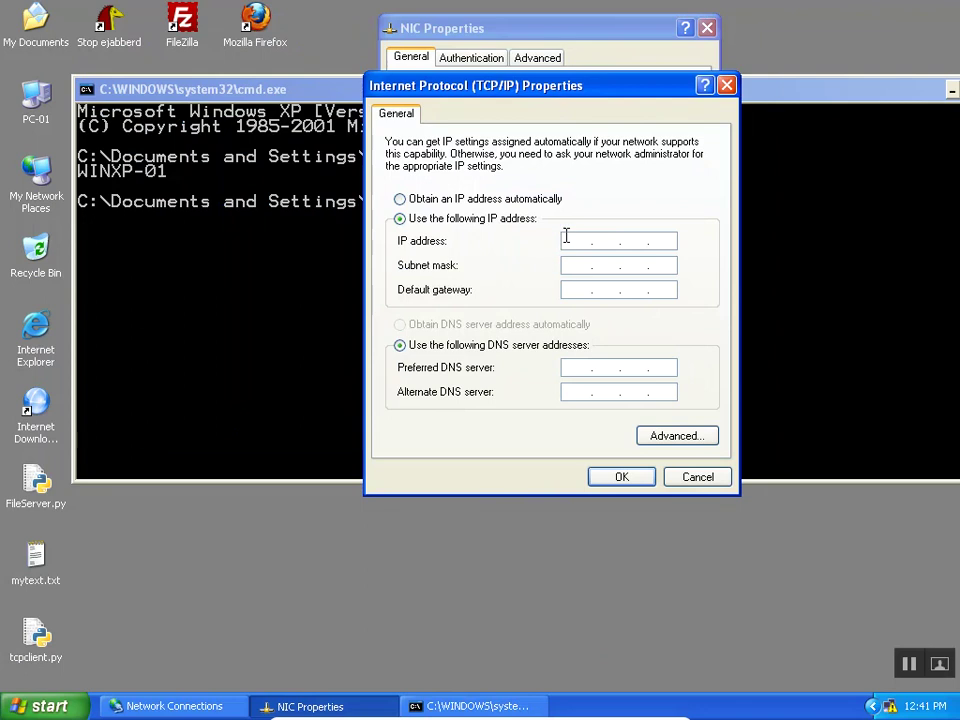
type("192 . 168 .")
type("0.1")
left_click(577, 265)
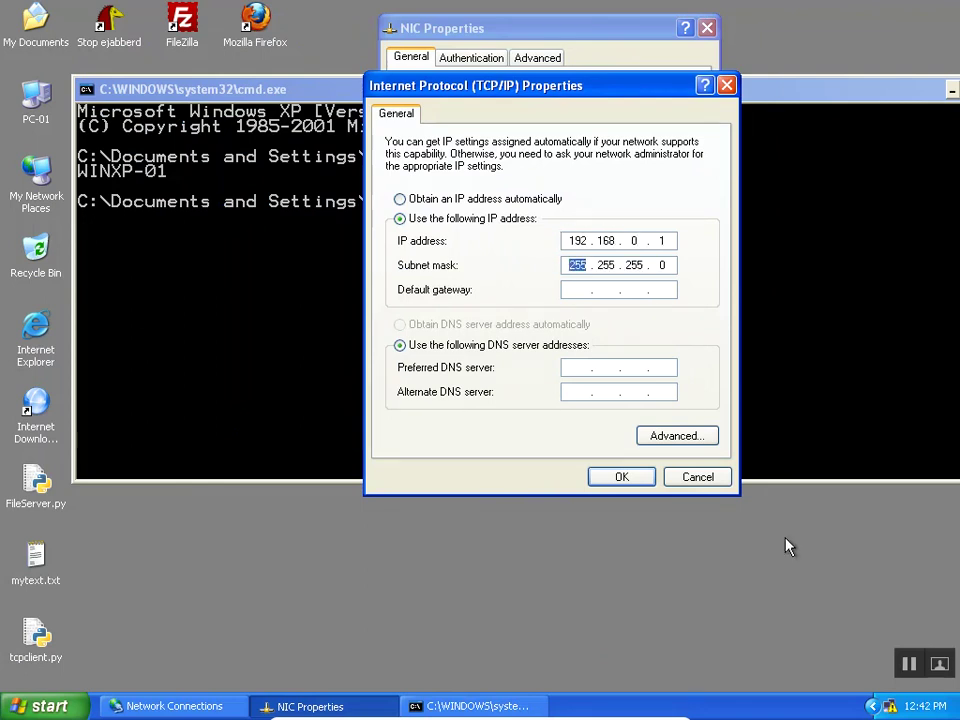
left_click(684, 435)
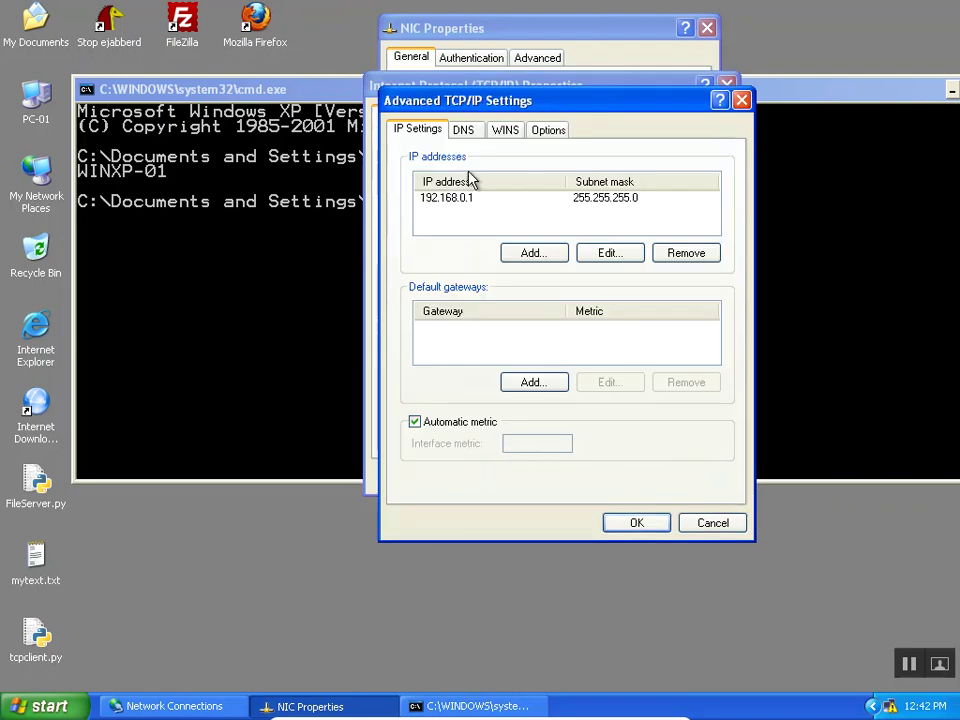
left_click(505, 129)
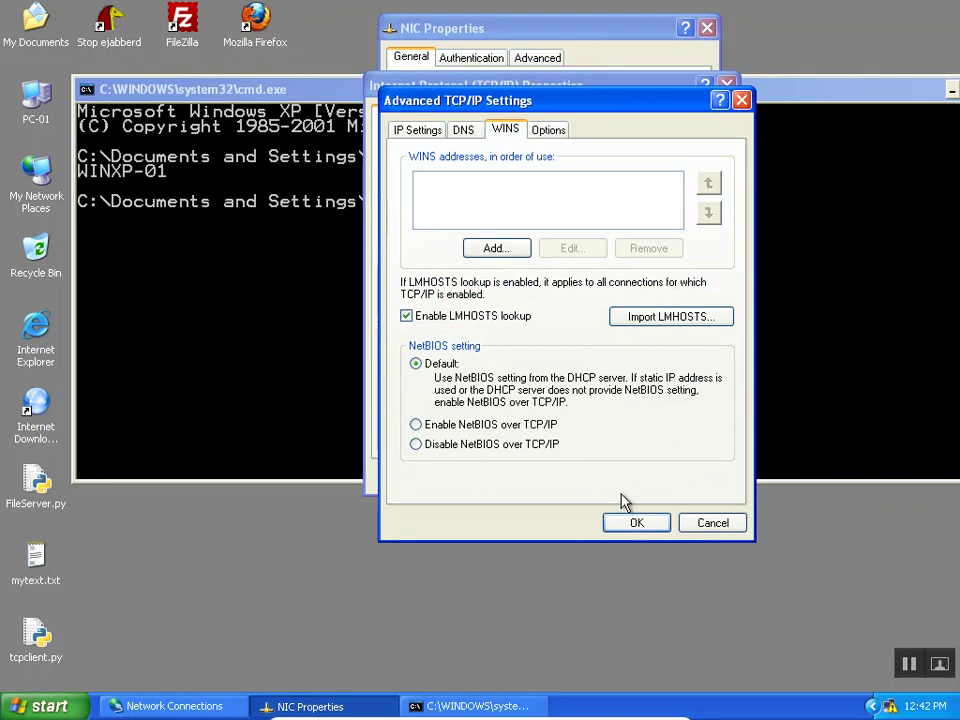
left_click(636, 524)
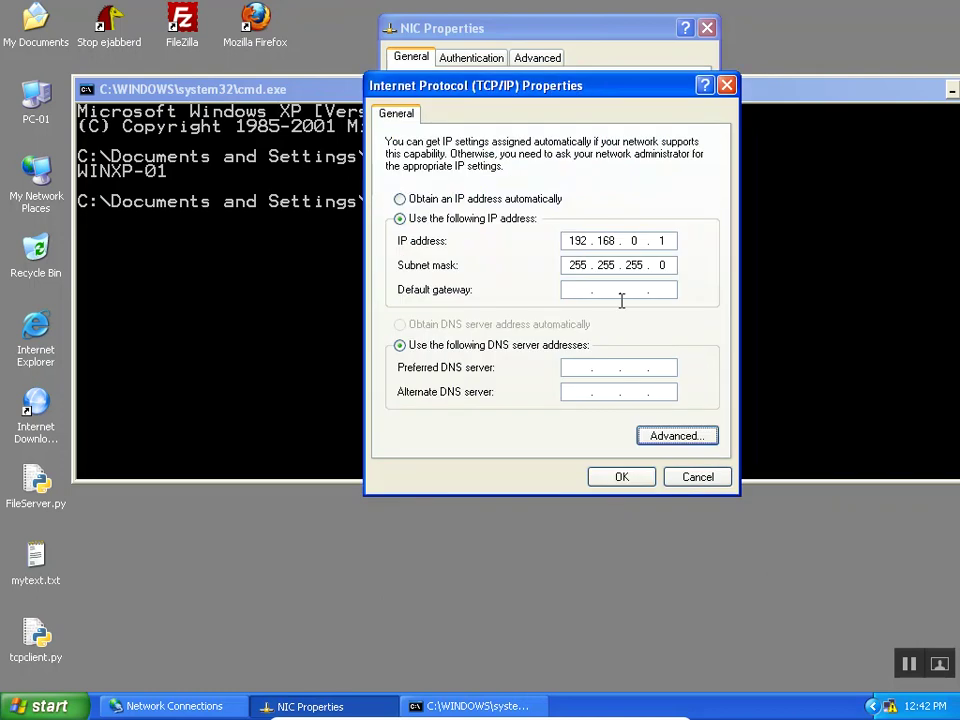
left_click(617, 480)
left_click(596, 416)
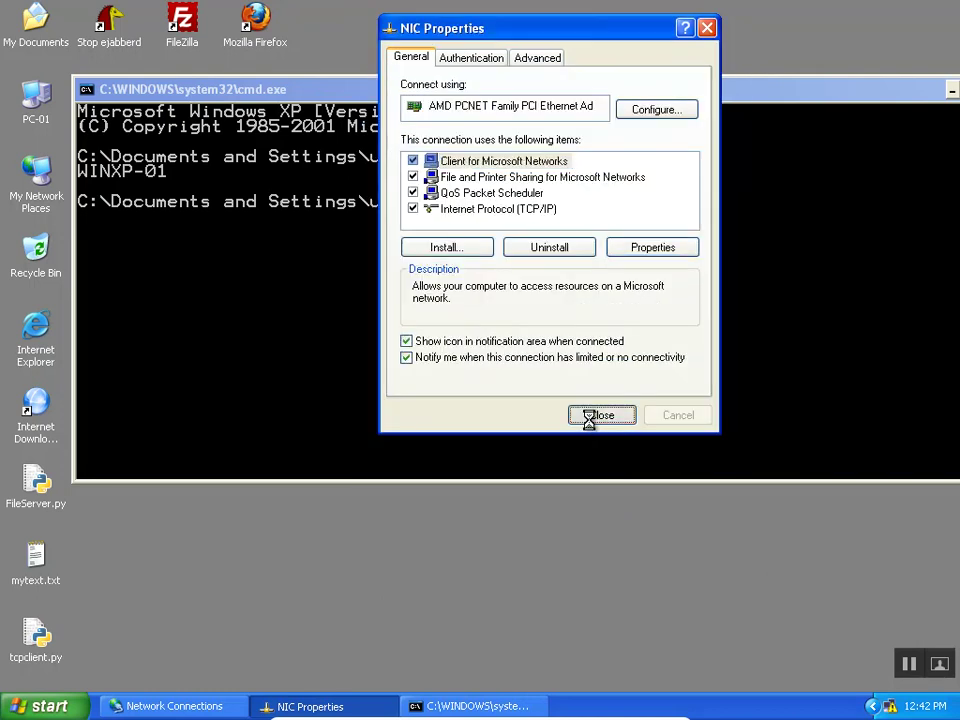
left_click(317, 313)
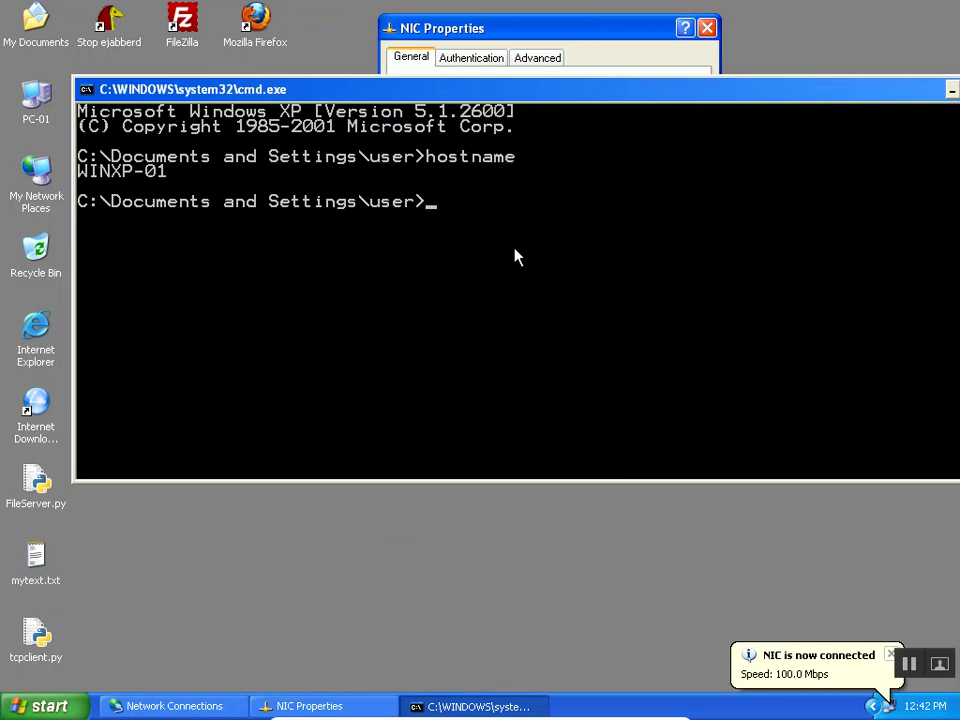
Run ipconfig to confirm 192.168.0.1 / 255.255.255.0, then return to the Windows 10 host.
type("ipconfig")
key("Return")
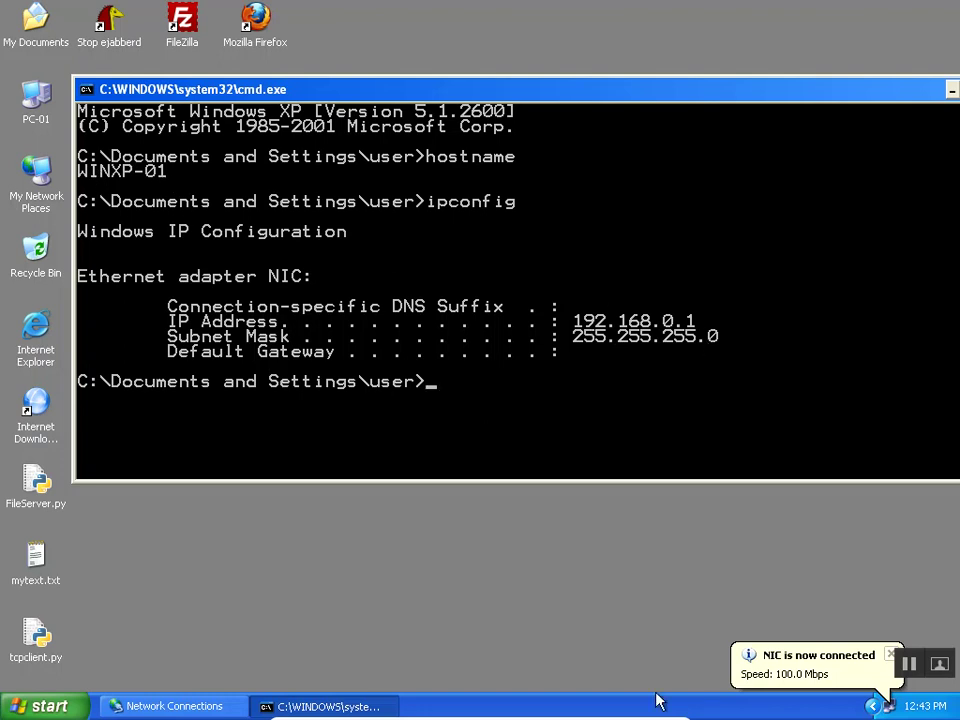
left_click(433, 705)
Bring WINXP02 forward, dismiss the limited connectivity notice, and quit Gajim.
mouse_move(433, 705)
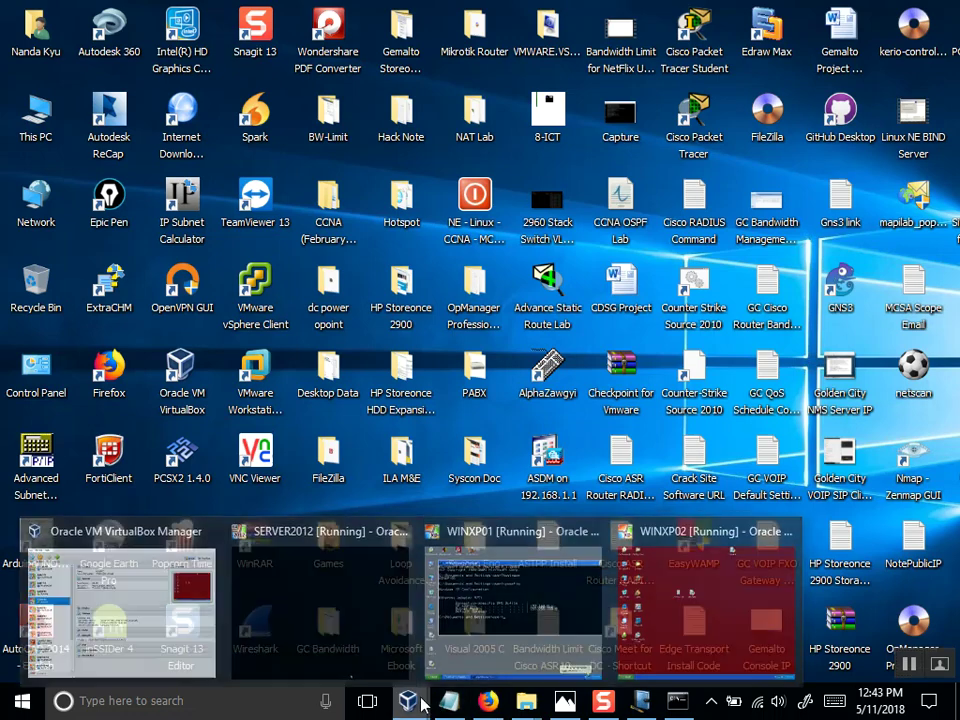
left_click(694, 619)
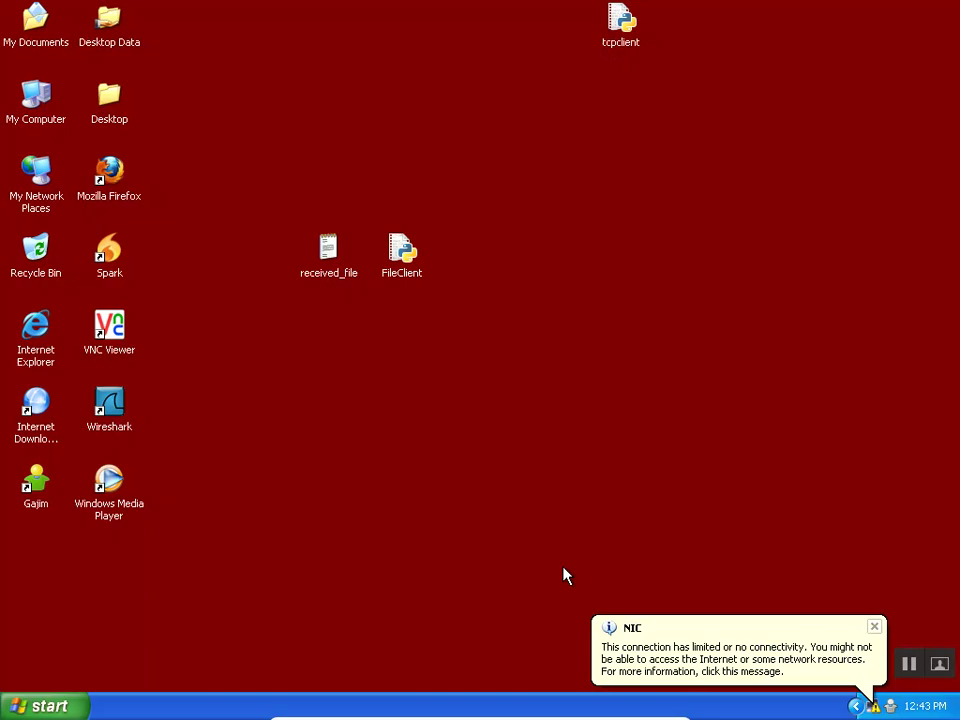
left_click(874, 627)
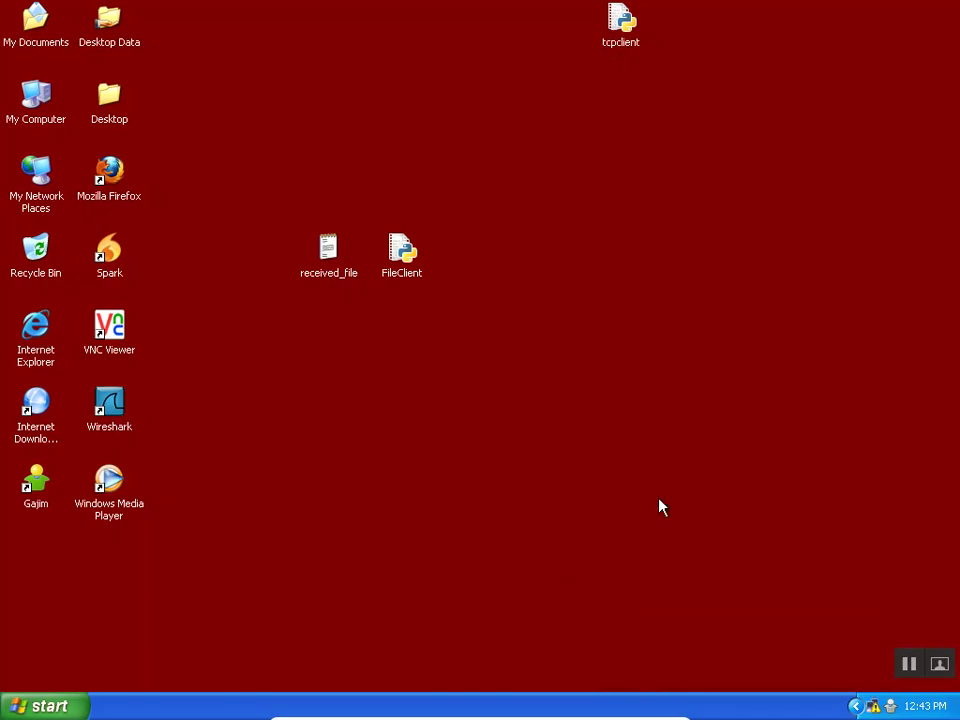
right_click(891, 708)
left_click(846, 696)
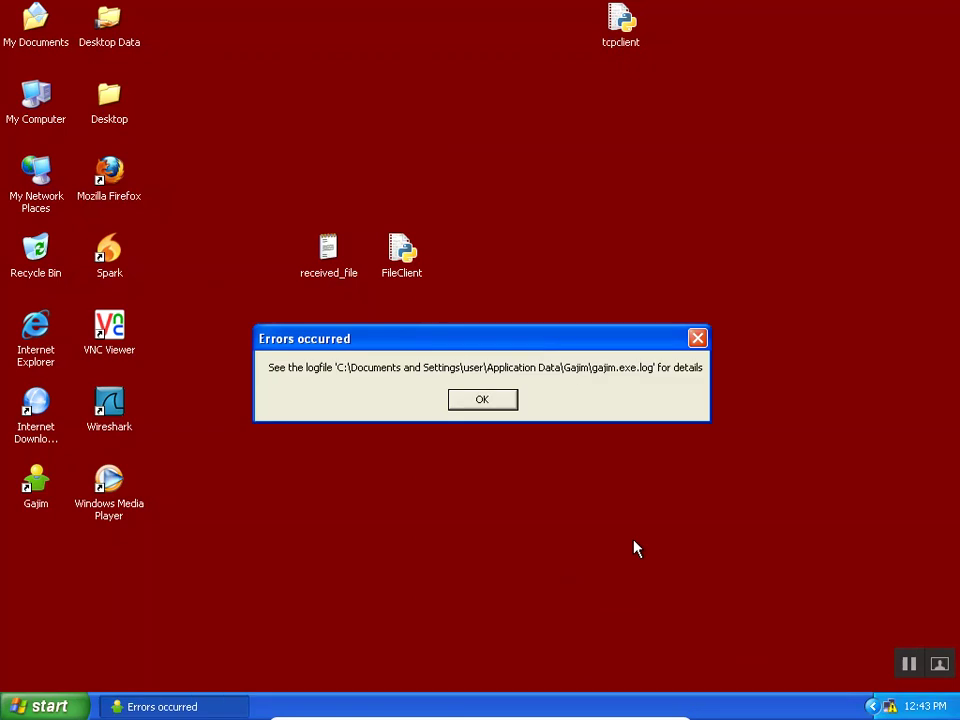
left_click(490, 404)
Open the NIC's TCP/IP properties via ncpa.cpl.
key("super+r")
type("ncpa.cpl")
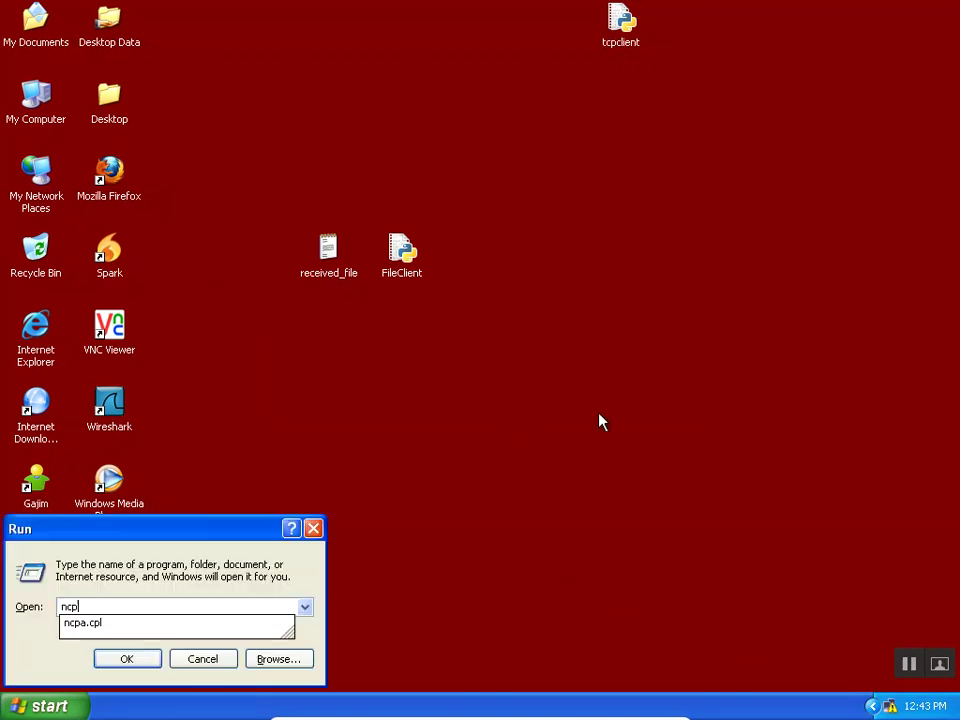
key("Return")
right_click(410, 240)
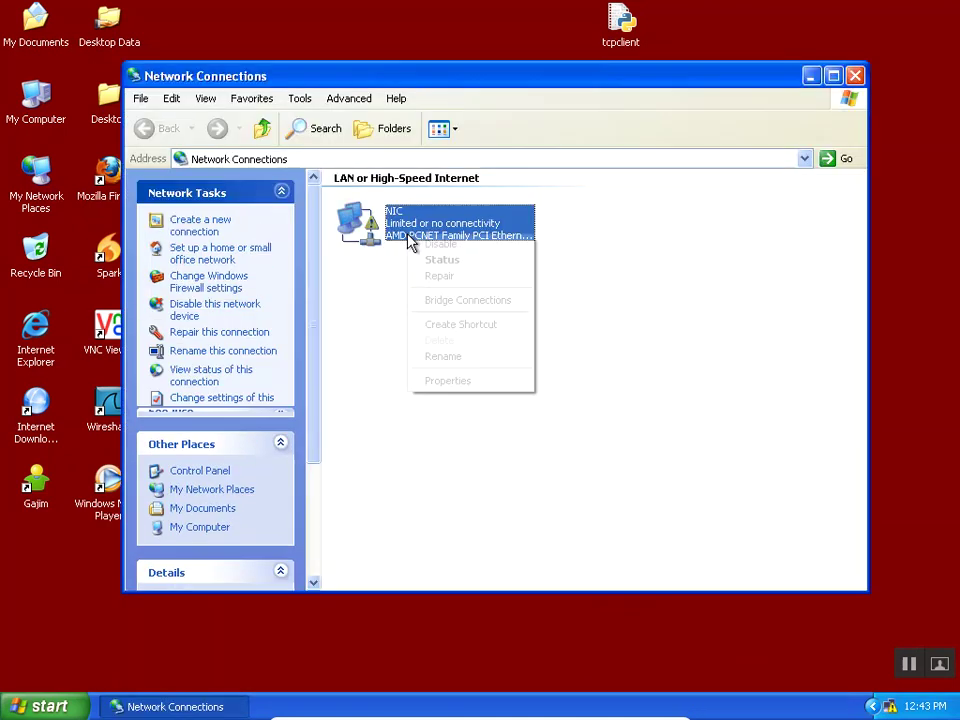
left_click(445, 384)
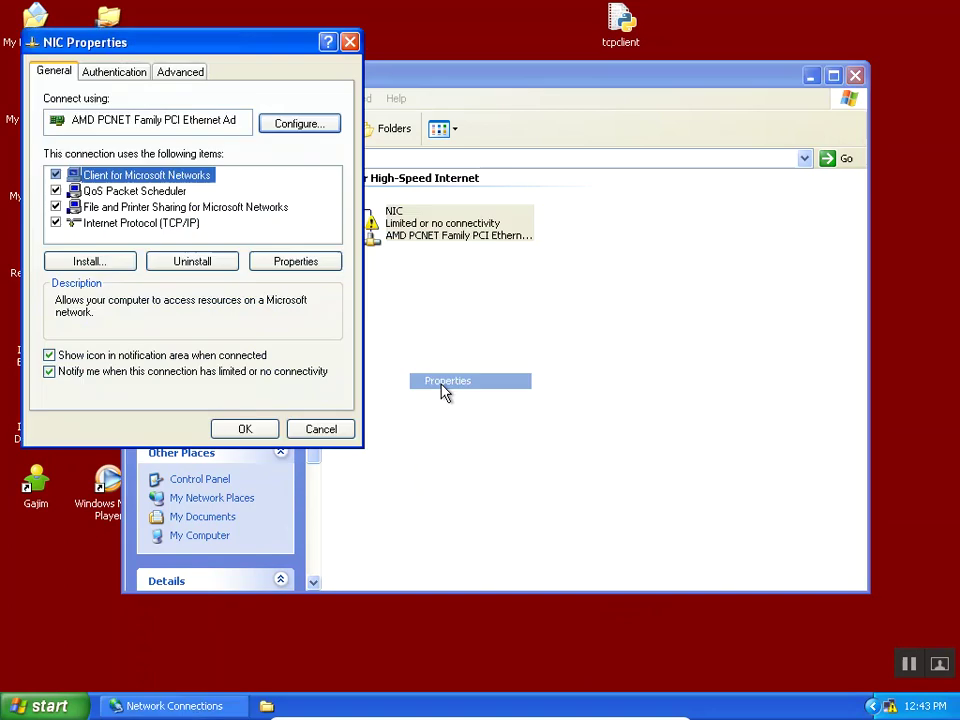
double_click(140, 222)
left_click_drag(255, 125, 440, 86)
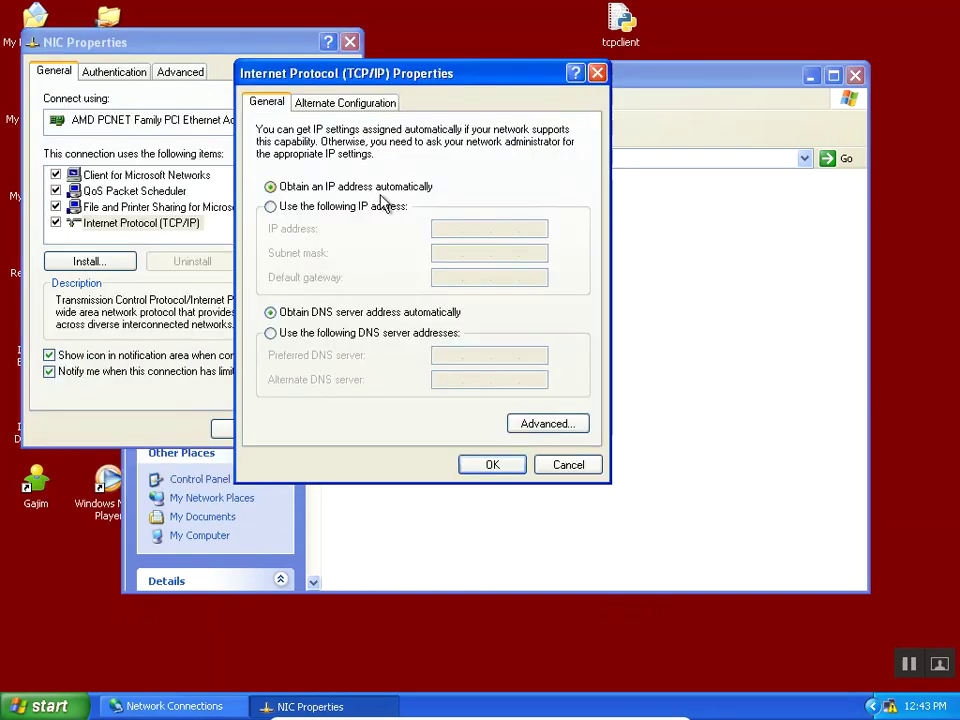
Assign static IP 192.168.0.2 with mask 255.255.255.0 and refresh Network Connections.
left_click(381, 206)
type("192 . 168 . 0 ")
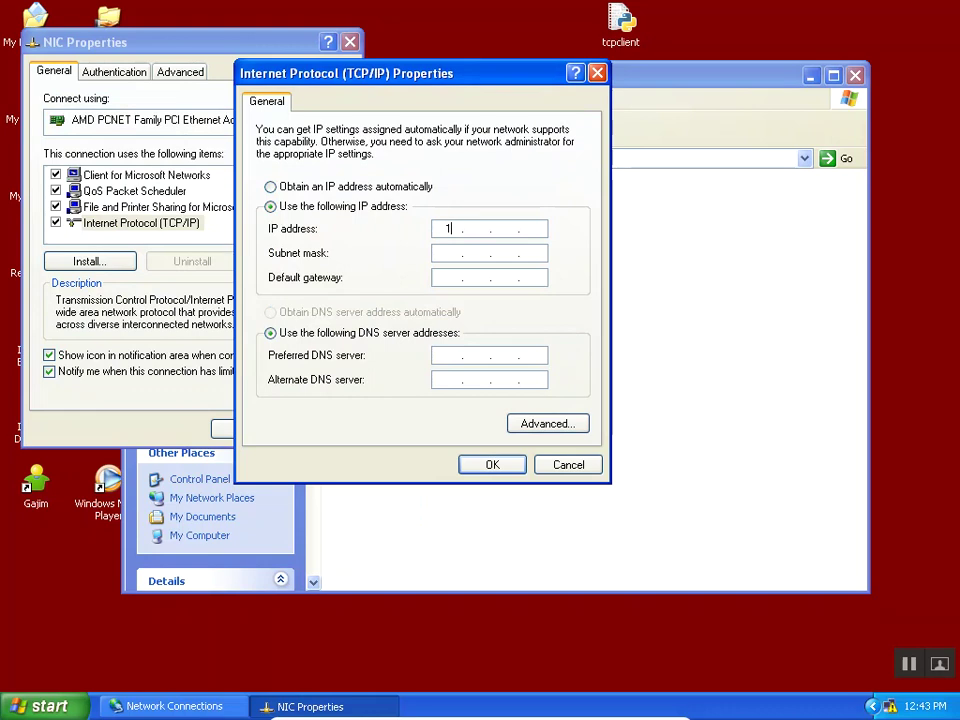
type(". 2")
key("Tab")
left_click(493, 466)
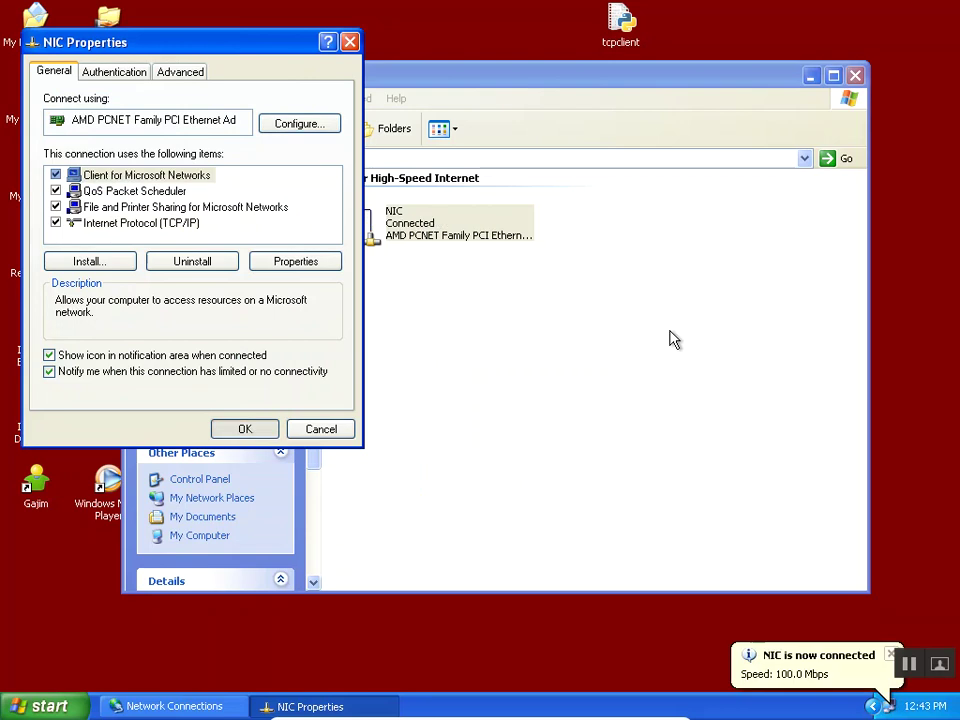
right_click(668, 308)
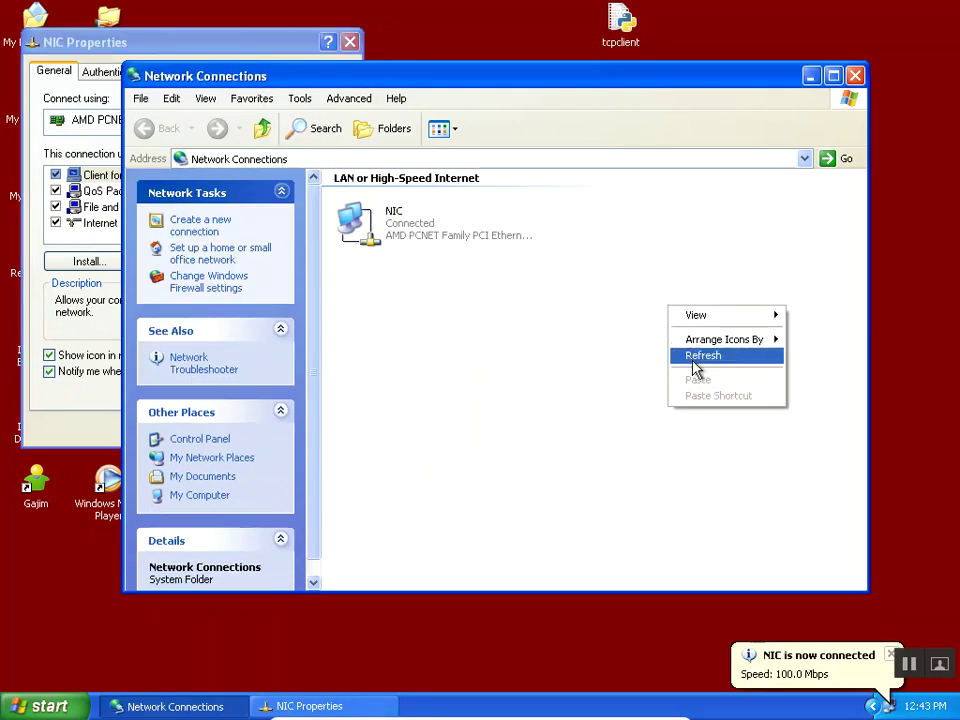
left_click(694, 362)
In a new command prompt run hostname (WINXP-02) and ipconfig (192.168.0.2, 255.255.255.0).
key("super+r")
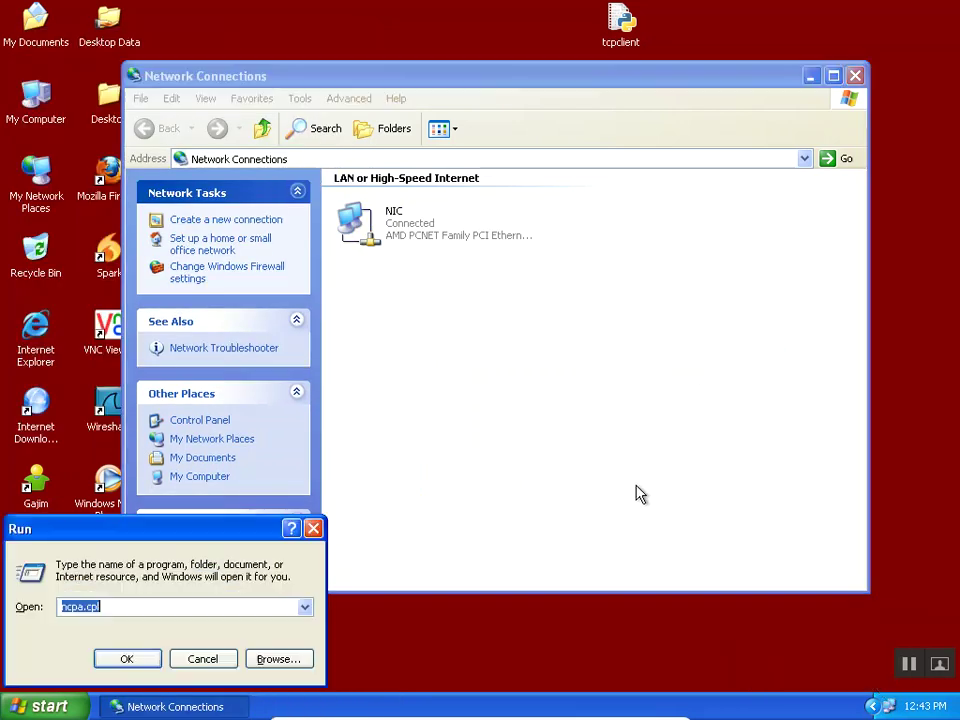
type("cmd")
key("Return")
type("ipcon")
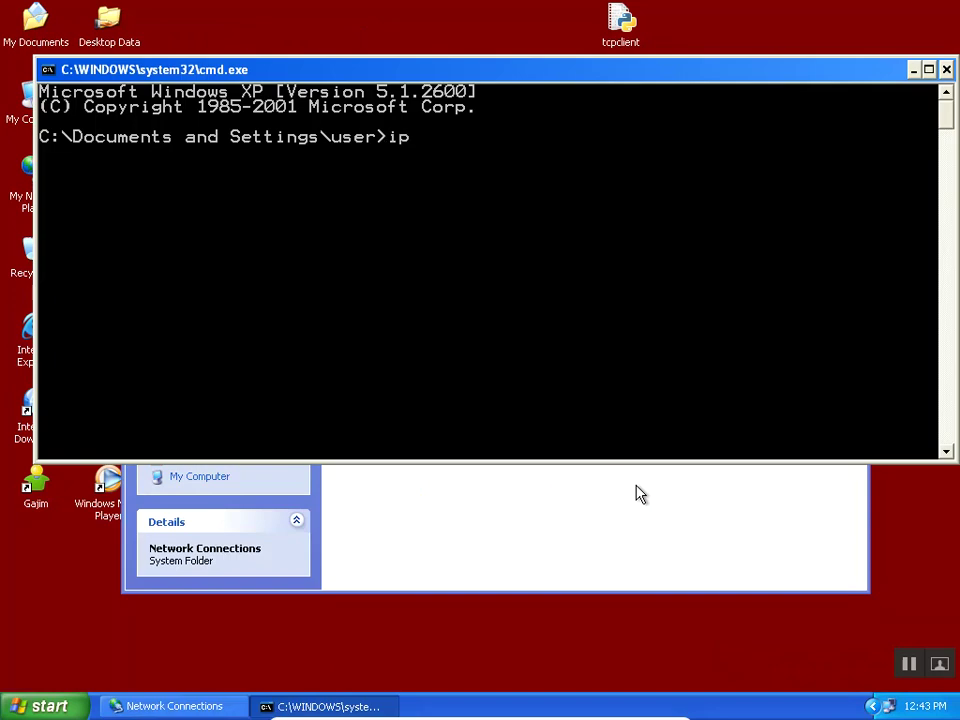
key("BackSpace")
key("BackSpace")
key("BackSpace")
key("BackSpace")
key("BackSpace")
type("hostname")
key("Return")
type("ipconfig")
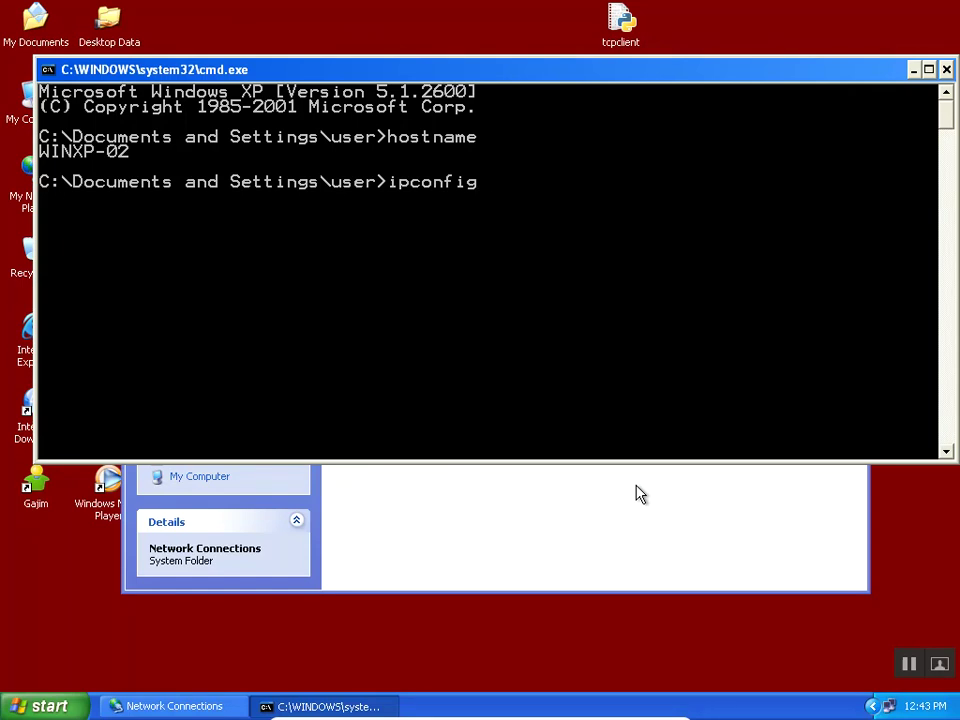
key("Return")
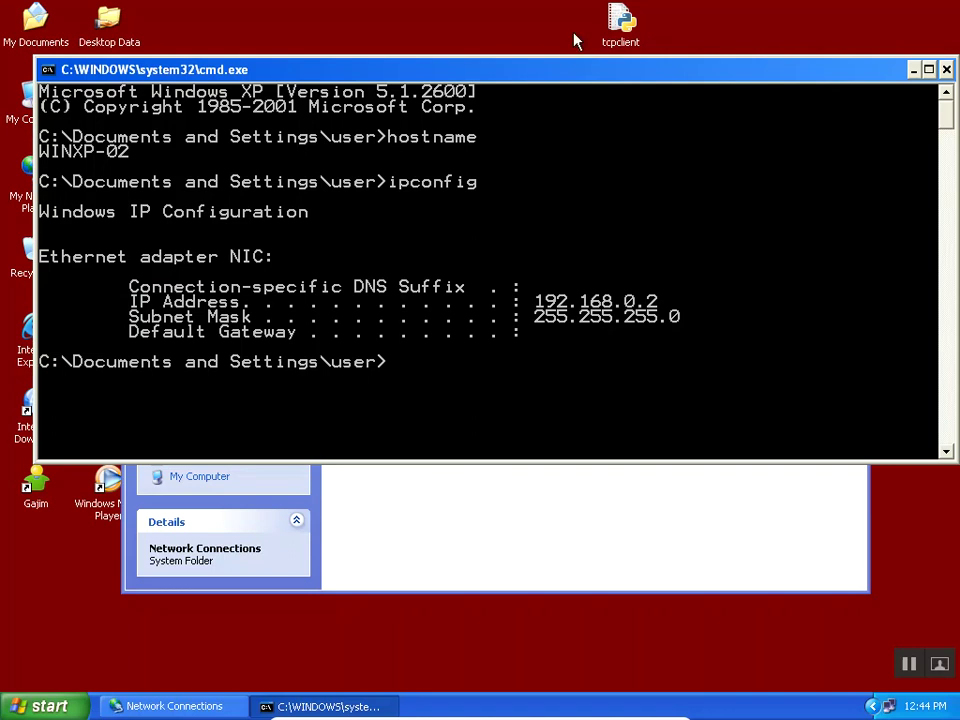
left_click_drag(563, 74, 558, 75)
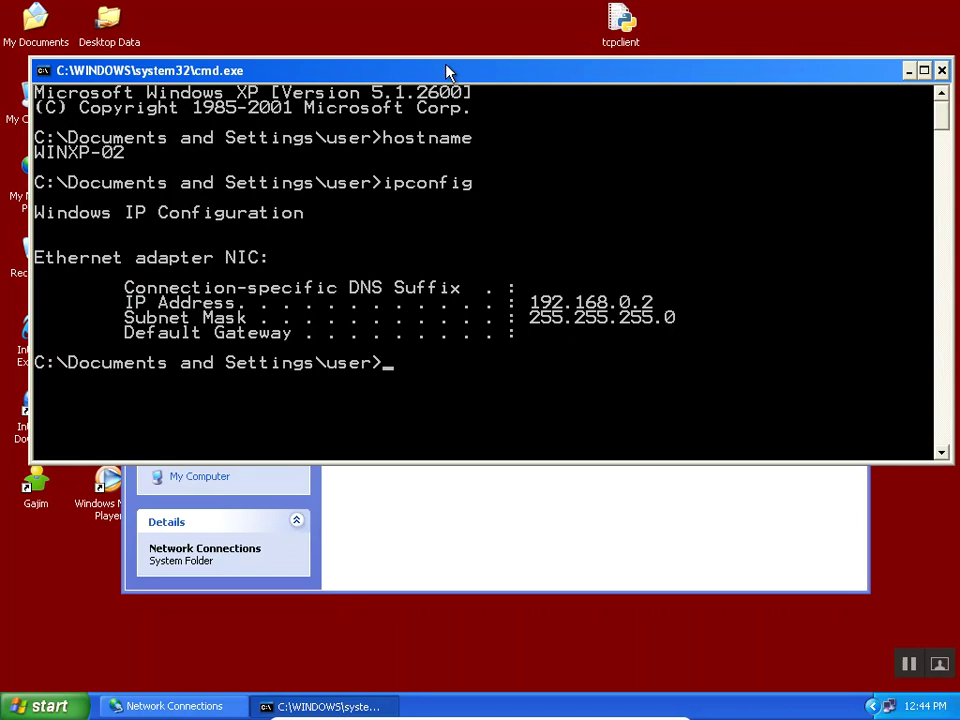
left_click_drag(448, 71, 471, 70)
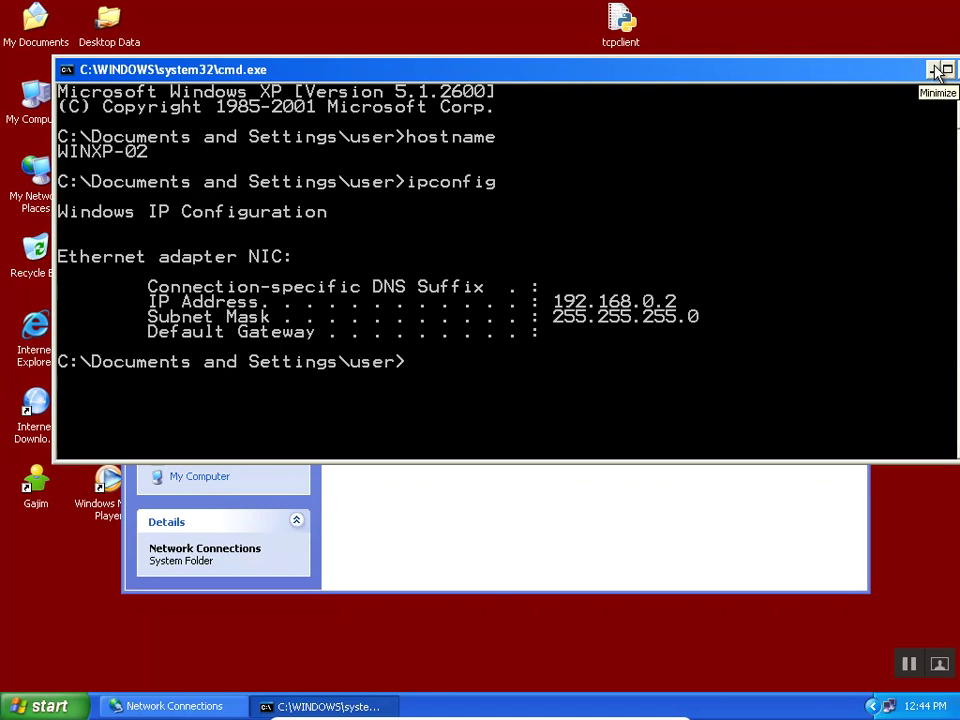
Clear the windows away, launch Wireshark, and start capturing on the AMD PCNET adapter.
left_click(940, 71)
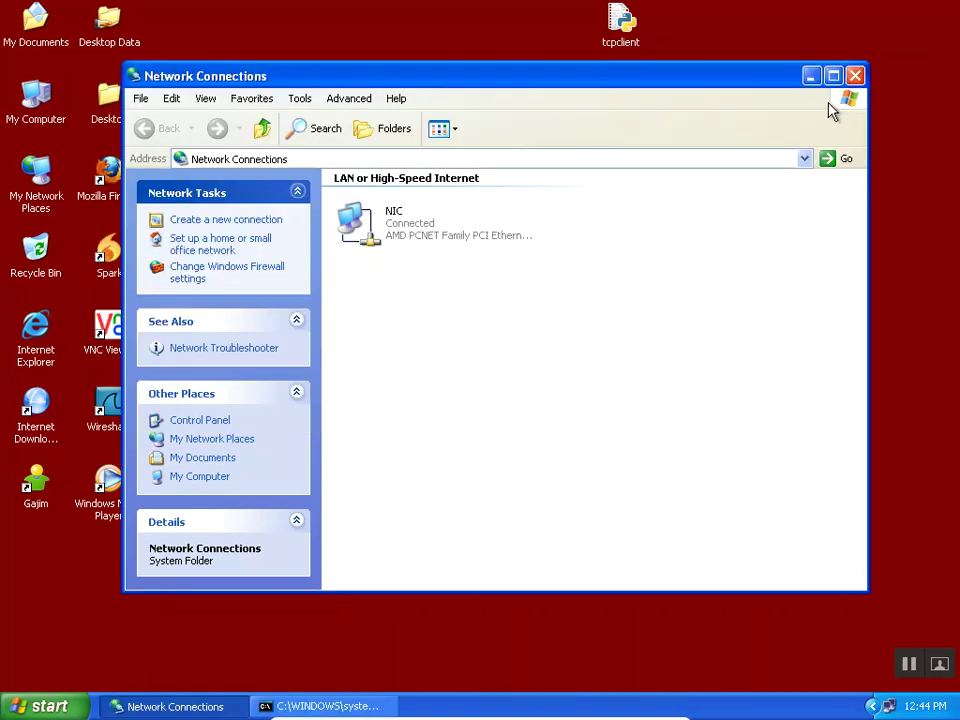
left_click(811, 78)
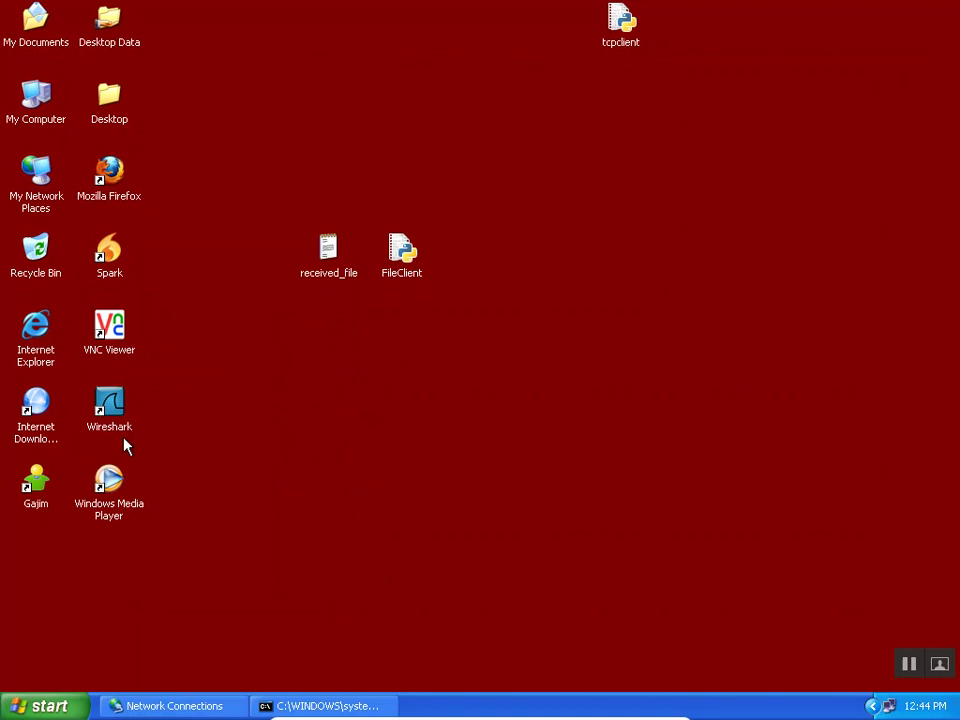
double_click(113, 400)
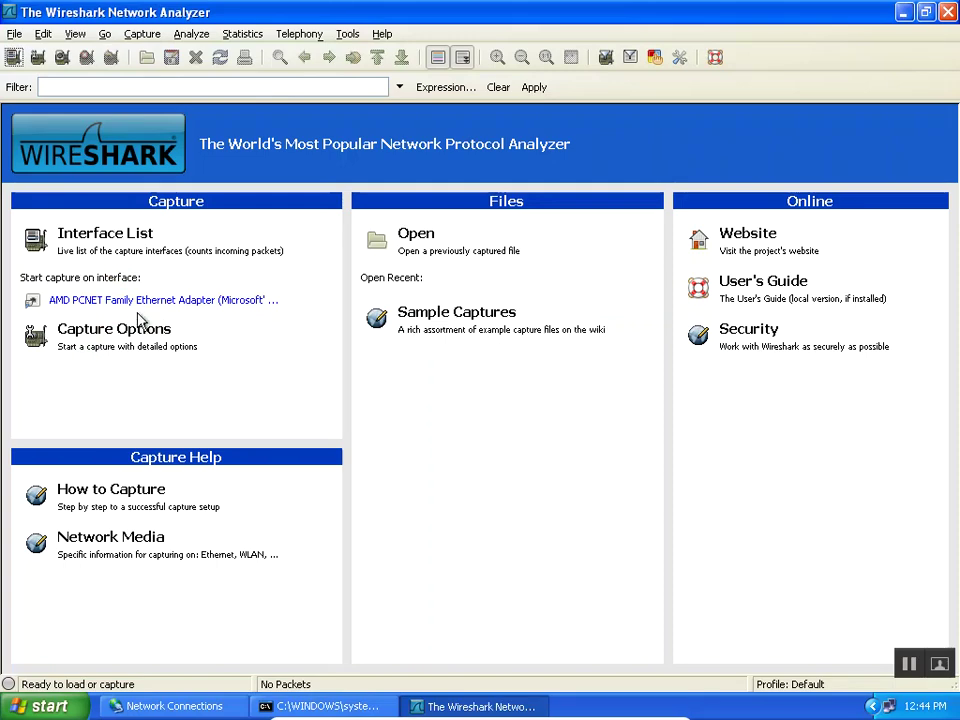
left_click(146, 301)
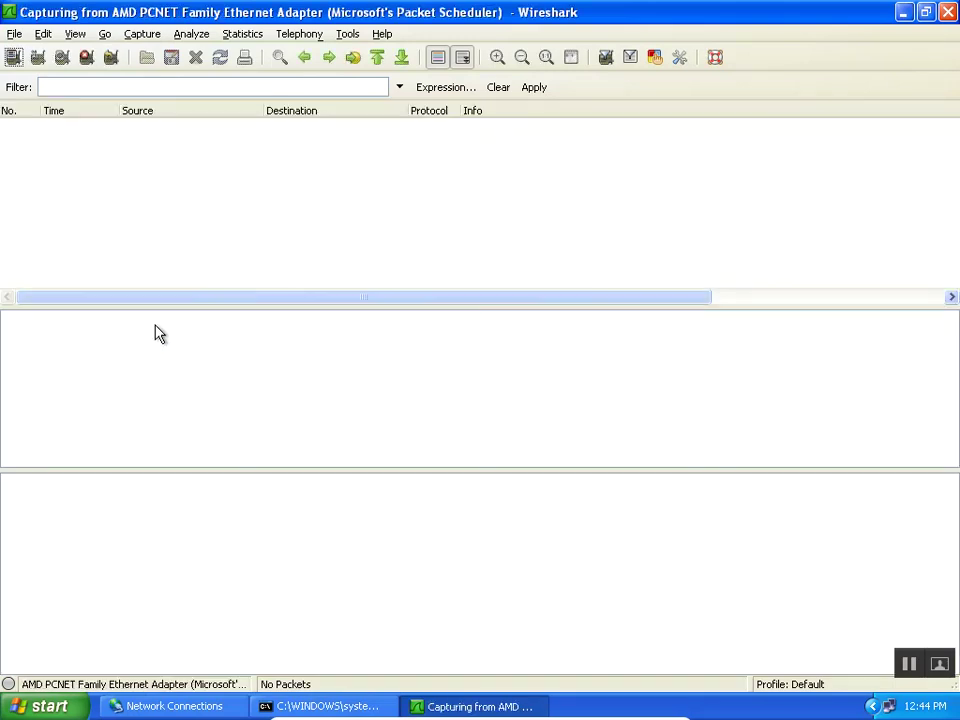
Type ping in a new command prompt, stop the capture, and start another from Capture Interfaces.
key("super+r")
key("Return")
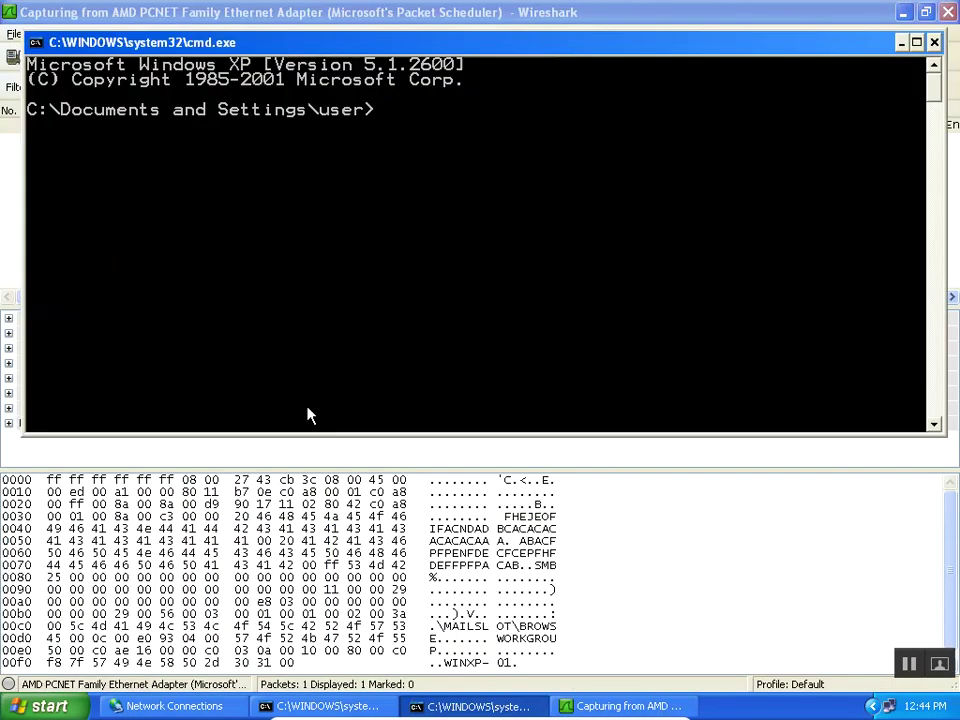
type("ping")
left_click_drag(489, 50, 486, 223)
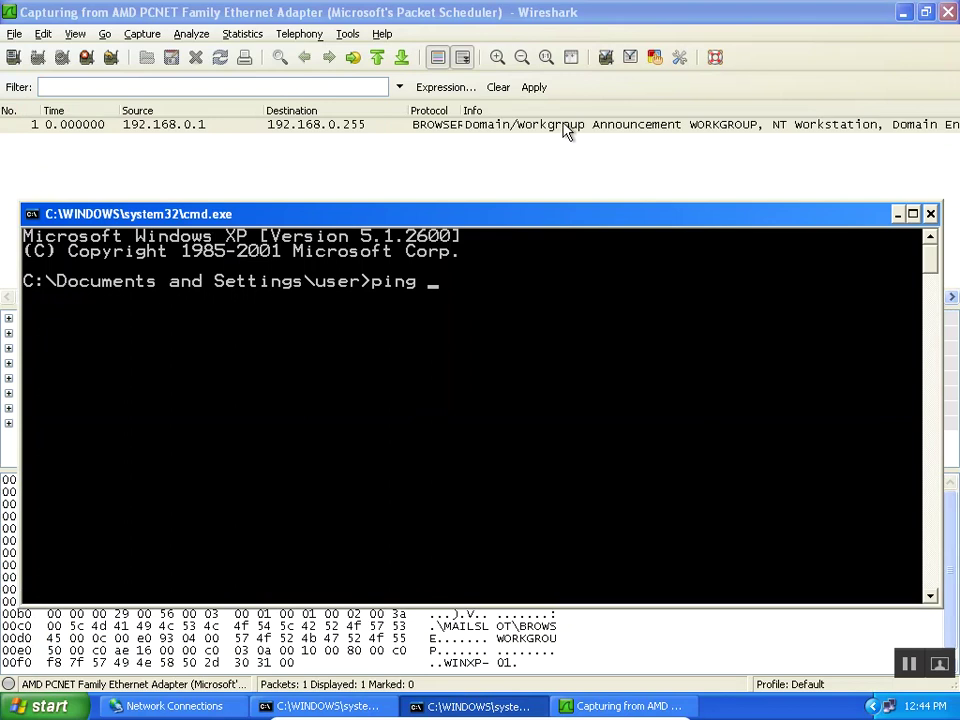
left_click_drag(549, 223, 550, 217)
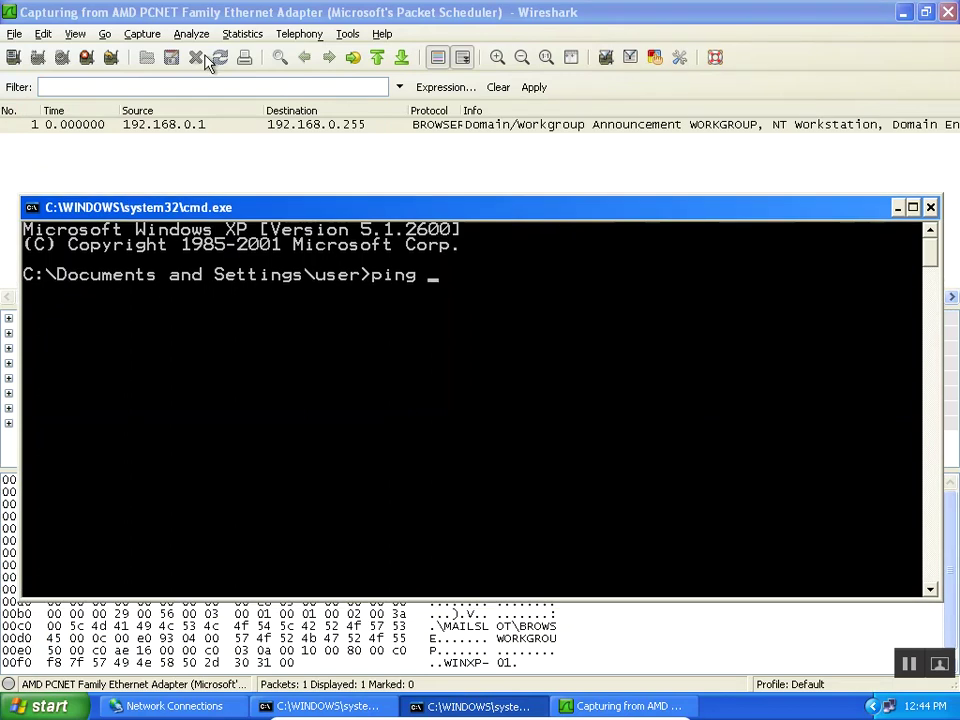
left_click(97, 58)
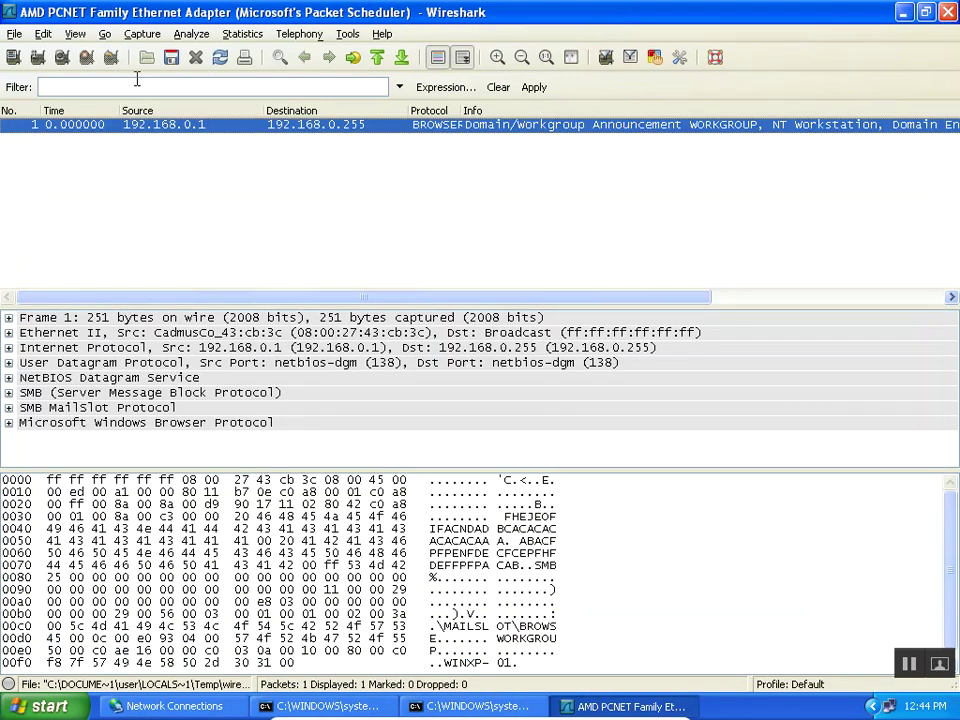
left_click(13, 58)
left_click(595, 179)
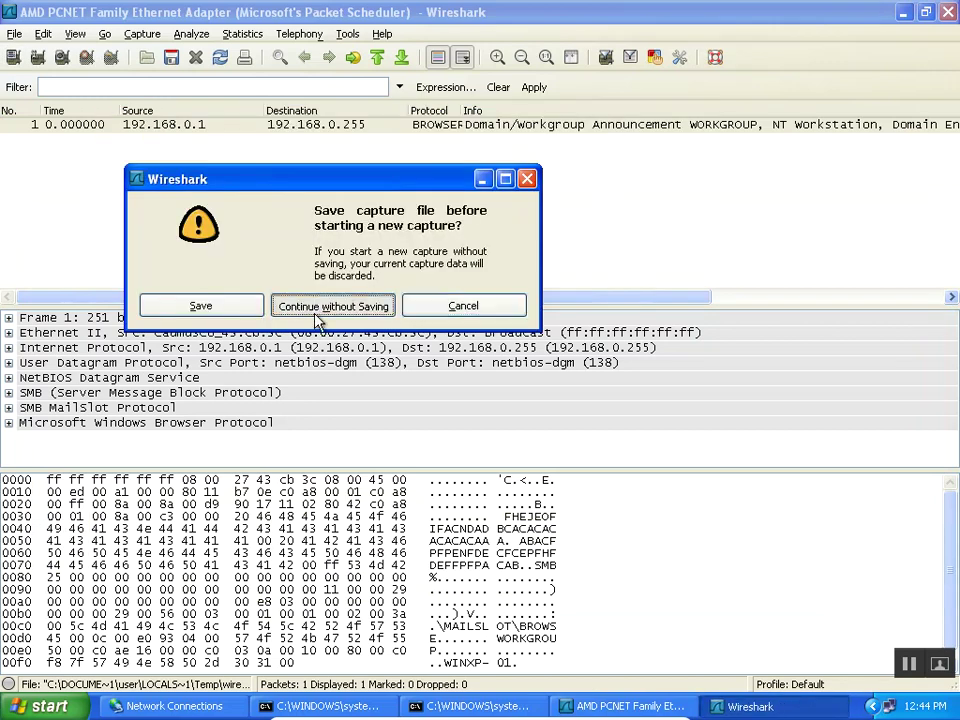
Discard the old capture and run hostname in another command prompt.
left_click(321, 312)
left_click(455, 706)
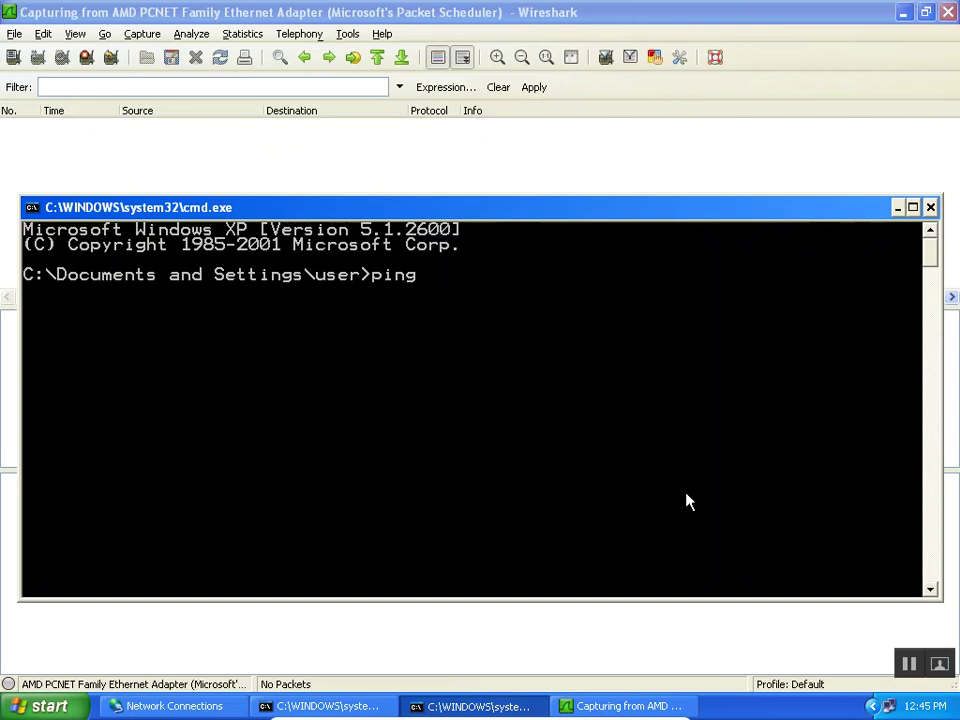
key("super+r")
type("cmd")
key("Return")
type("hostname")
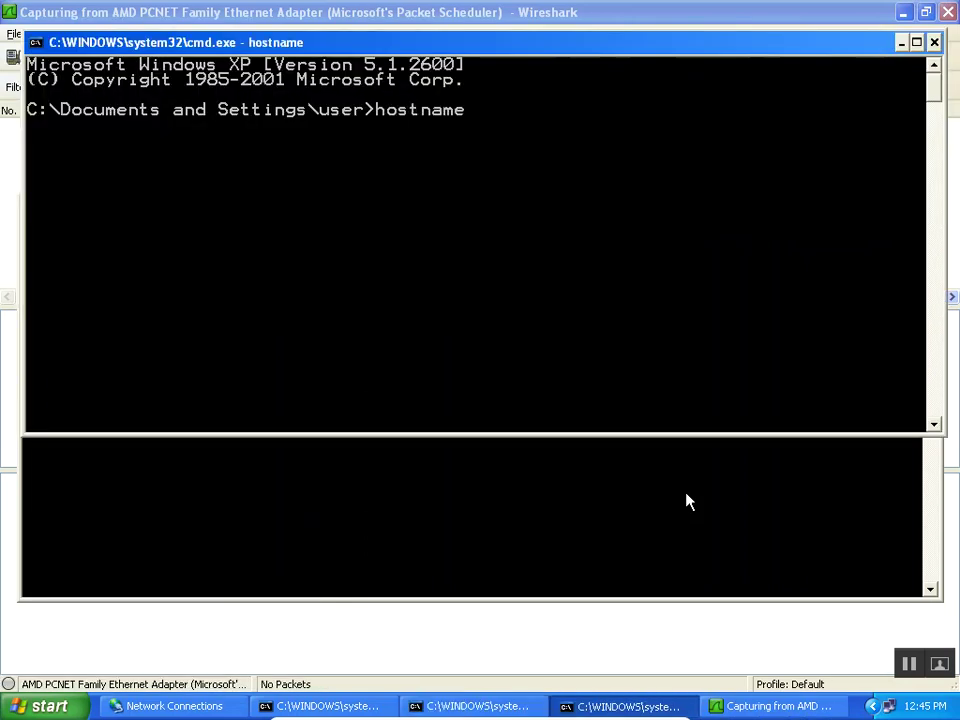
key("Return")
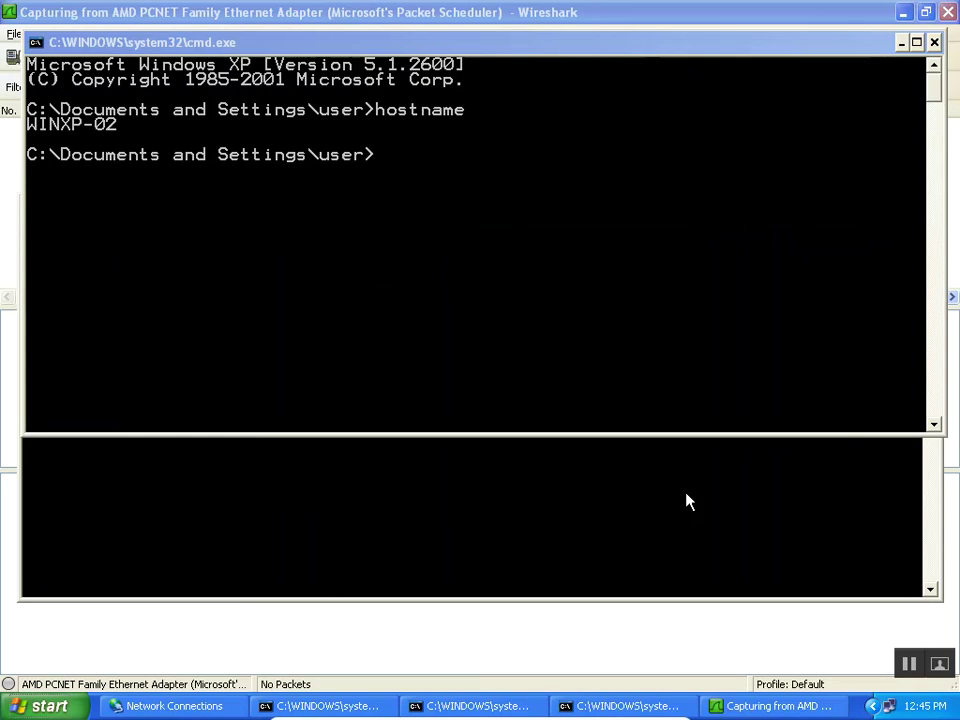
Ping WINXP-01 by name and bring the Wireshark capture window to the front.
key("alt+Tab")
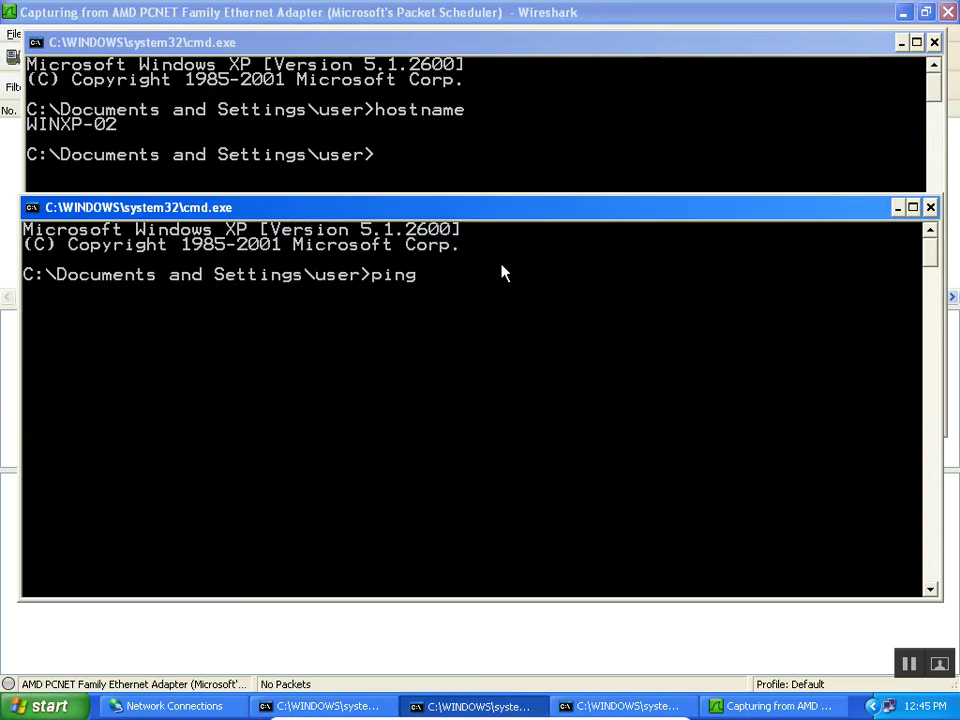
type("WINXP-01")
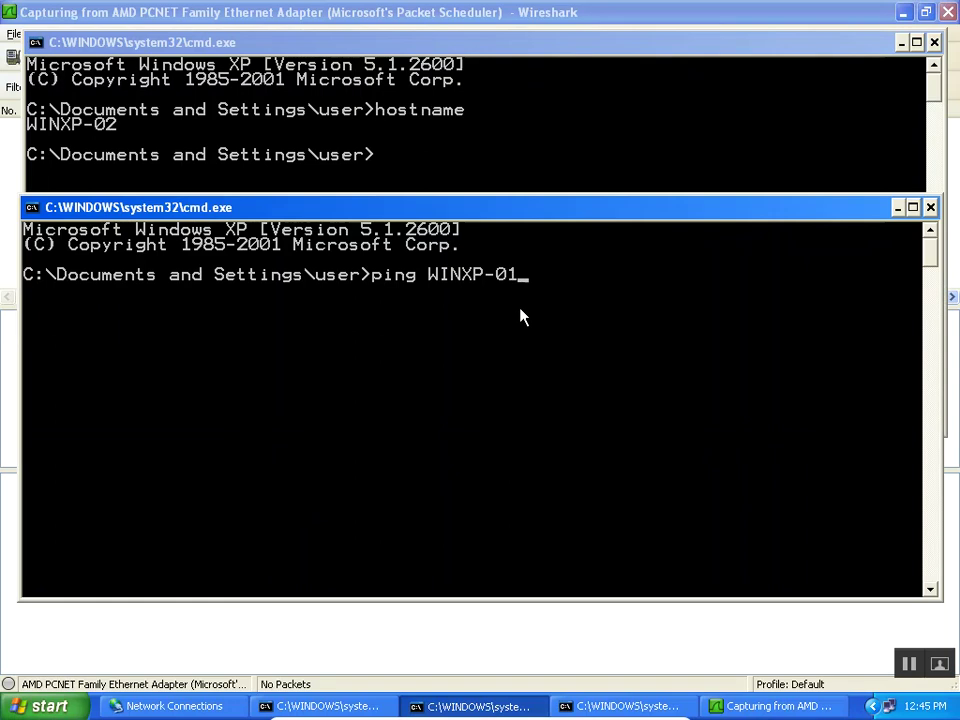
key("Return")
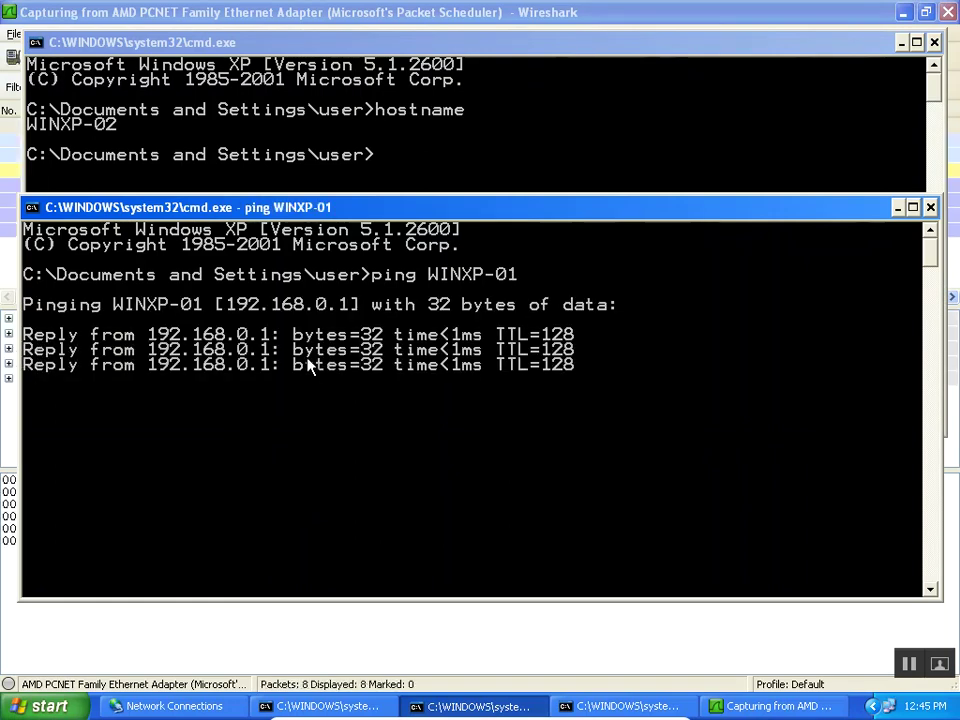
left_click(225, 12)
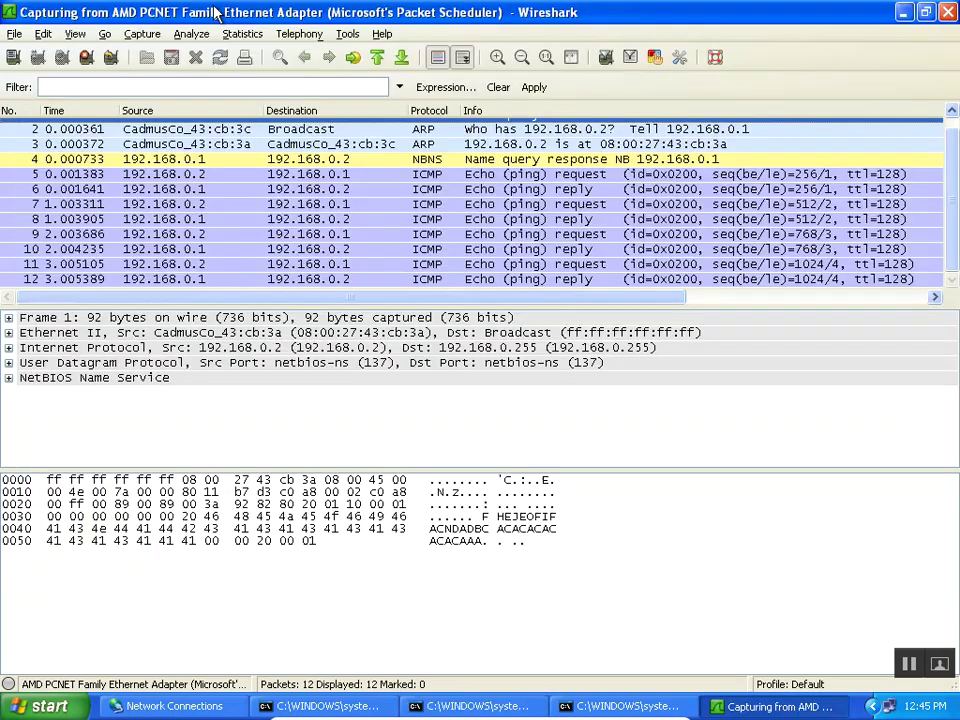
Stop the live capture and enlarge the packet list so all 12 packets show.
left_click(88, 59)
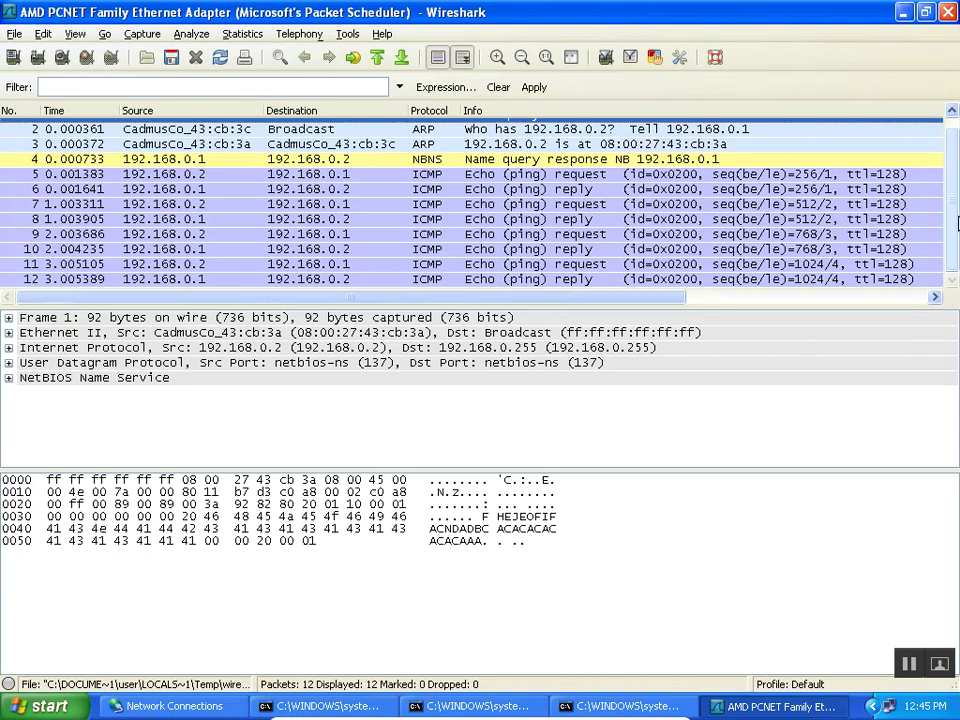
scroll(955, 222, "up", 1)
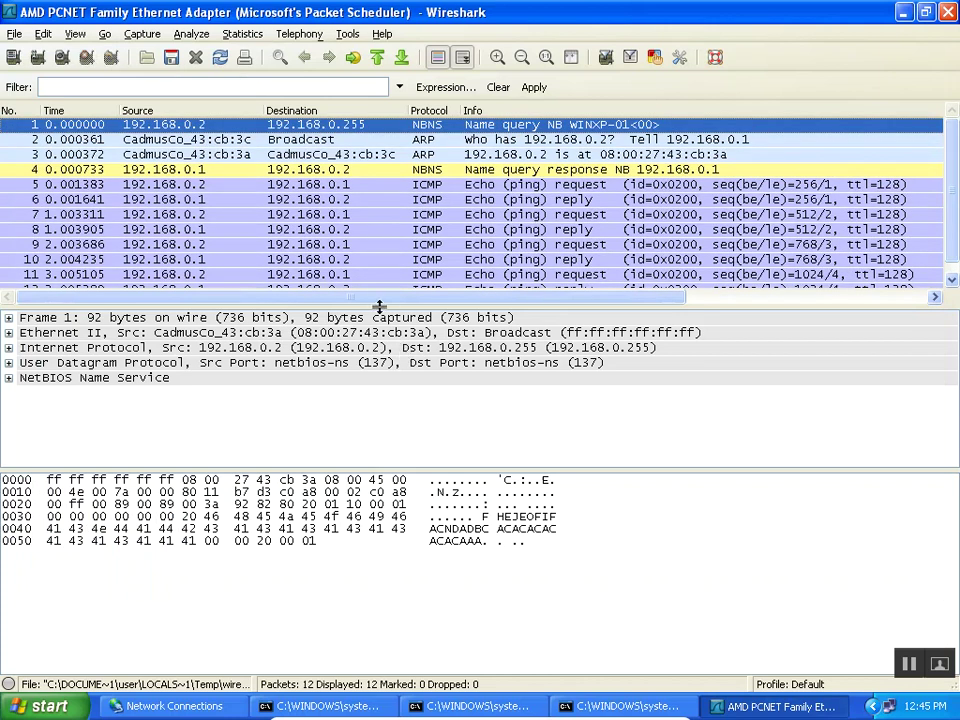
mouse_move(378, 304)
left_mouse_down()
mouse_move(375, 360)
mouse_move(373, 318)
left_mouse_up()
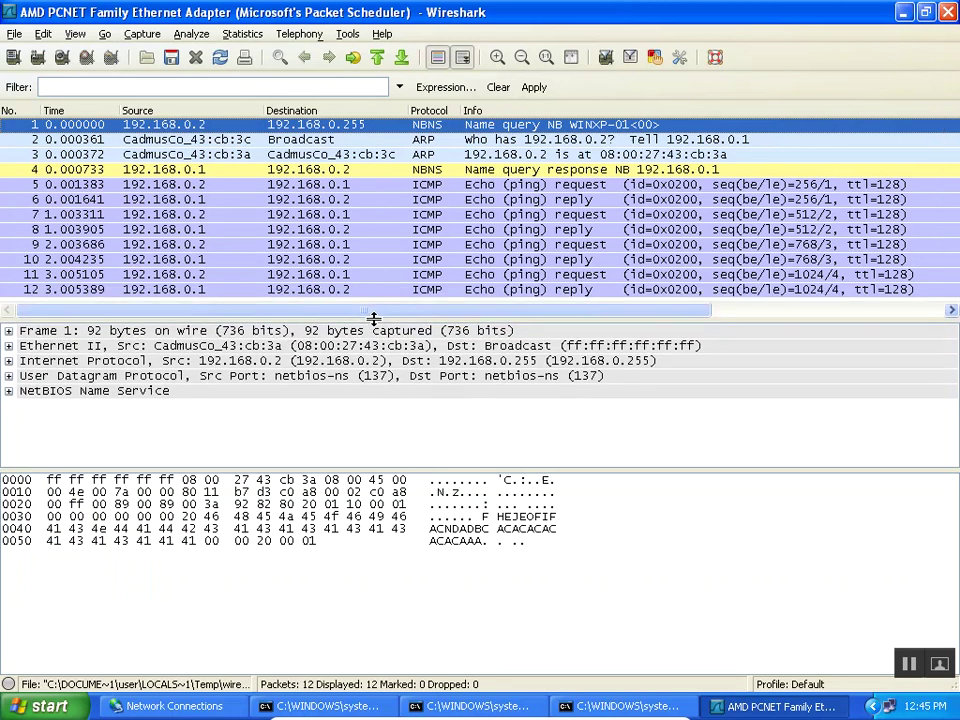
Compare NBNS response packet 4 with NBNS name query packet 1, ending on packet 1.
left_click(220, 170)
left_click(224, 127)
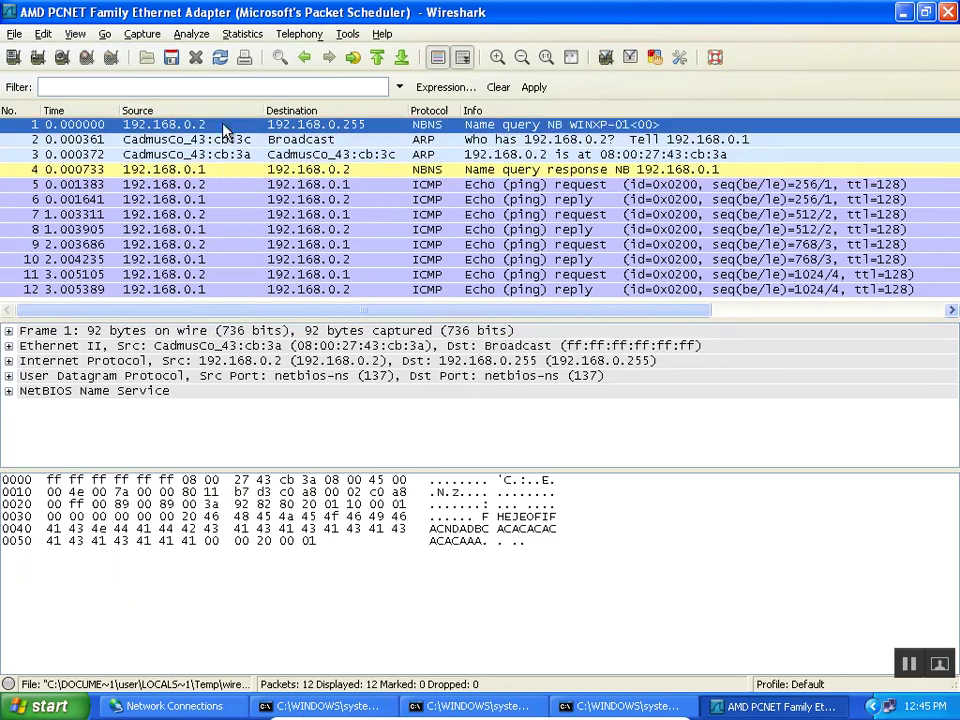
left_click(227, 170)
left_click(227, 127)
Expand packet 1's Ethernet II header and highlight its broadcast destination MAC.
left_click(76, 347)
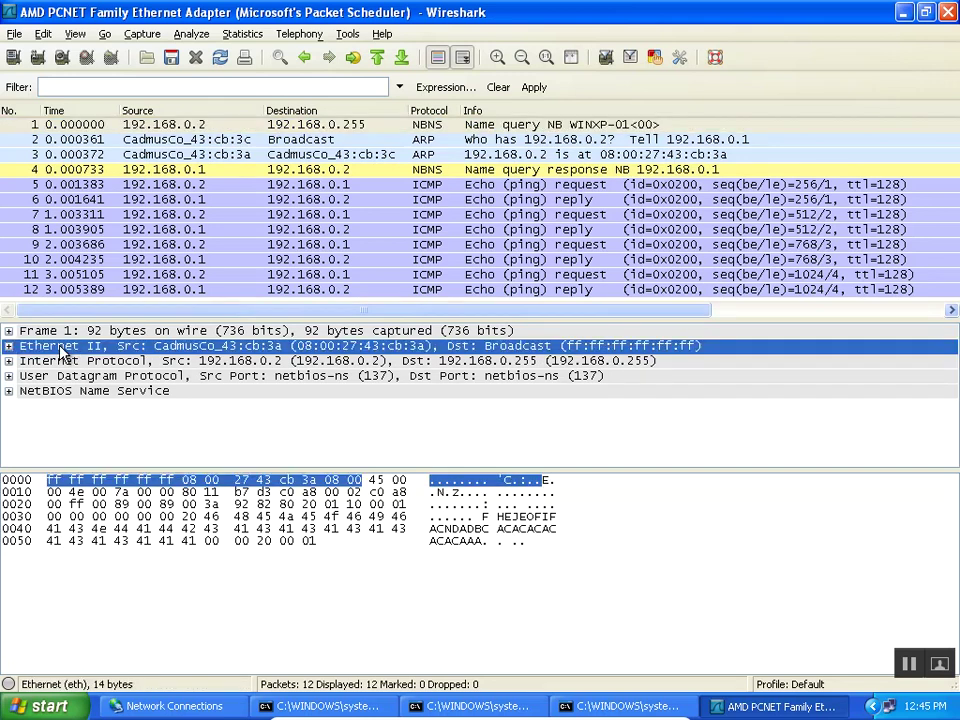
left_click(9, 346)
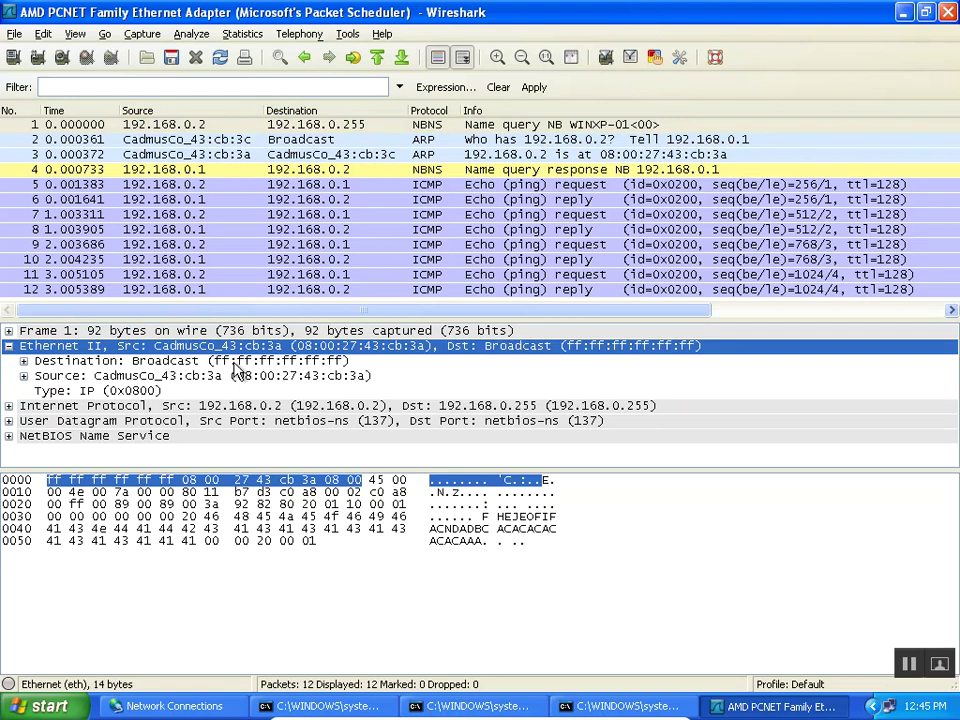
left_click(237, 364)
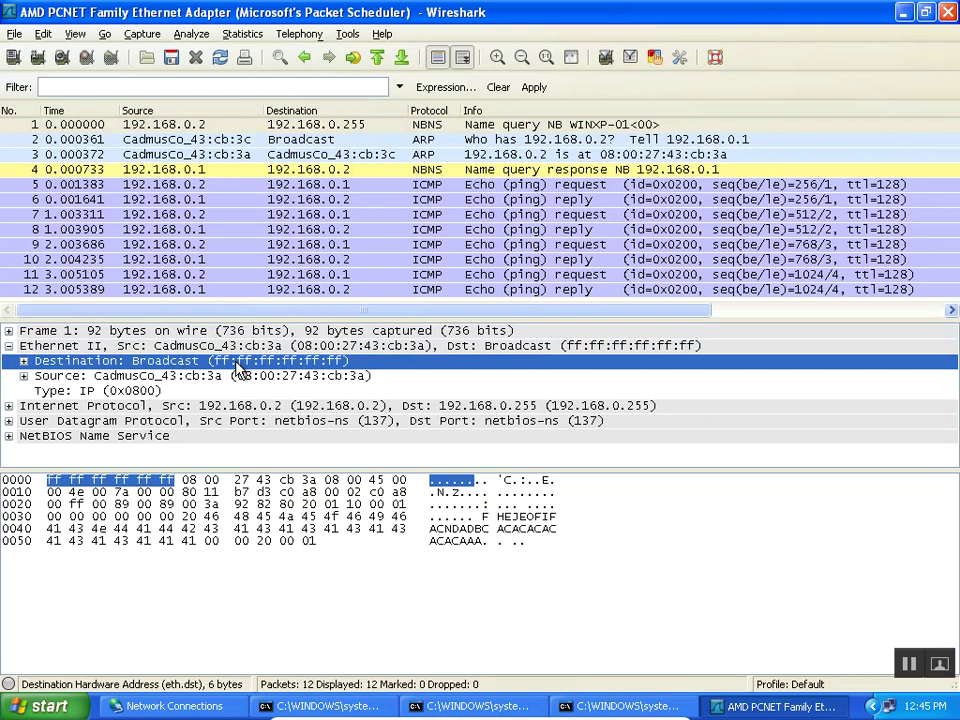
Expand packet 1's Internet Protocol header and scroll down through its fields.
left_click(268, 407)
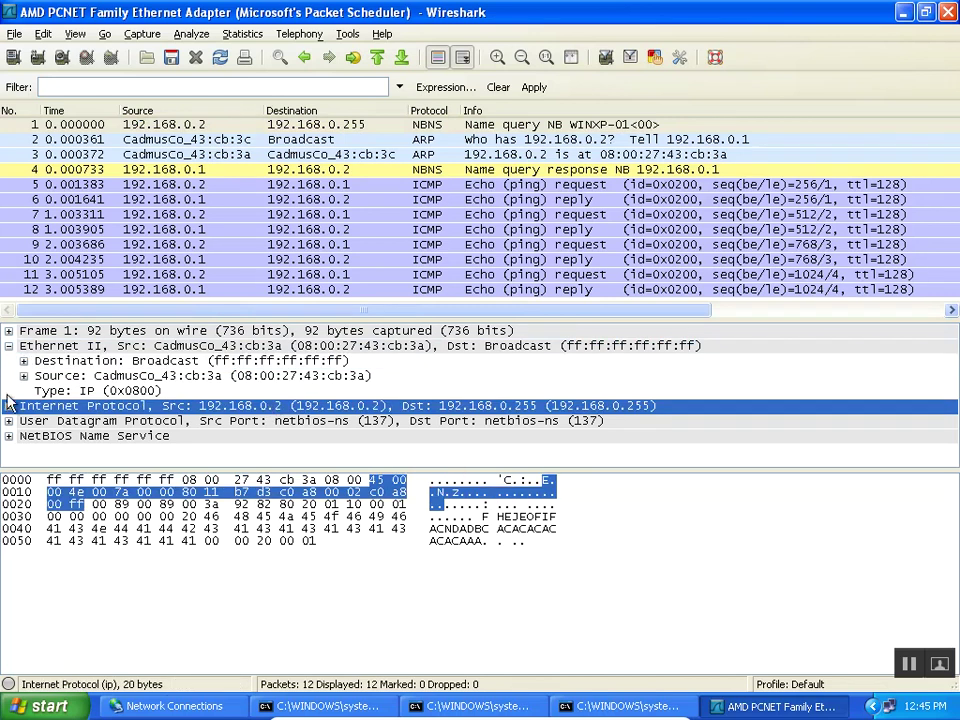
left_click(8, 405)
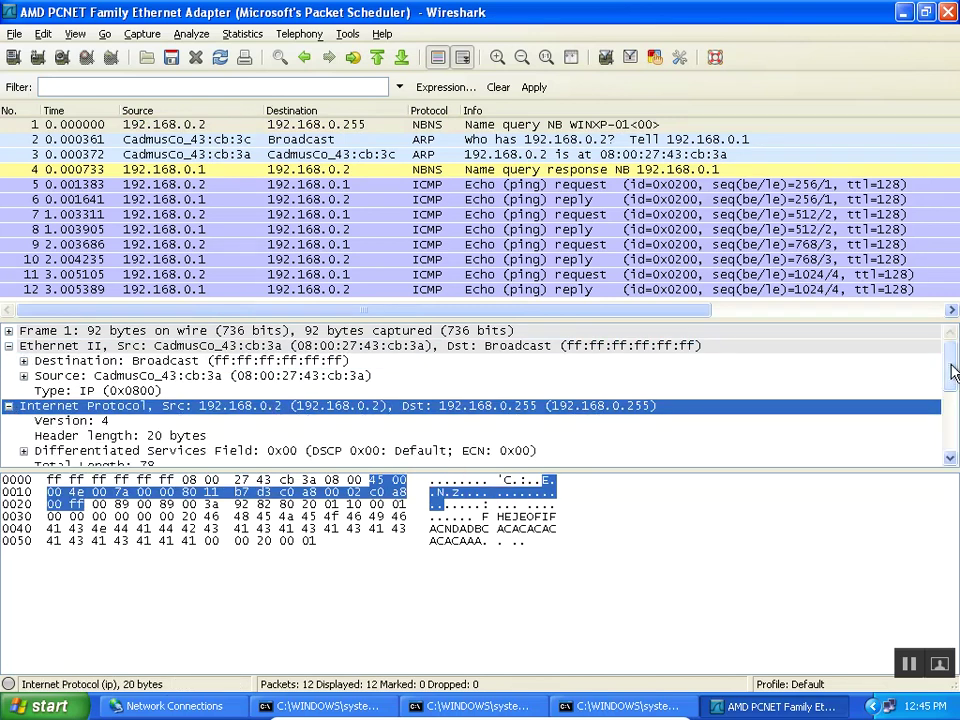
left_click_drag(952, 366, 952, 412)
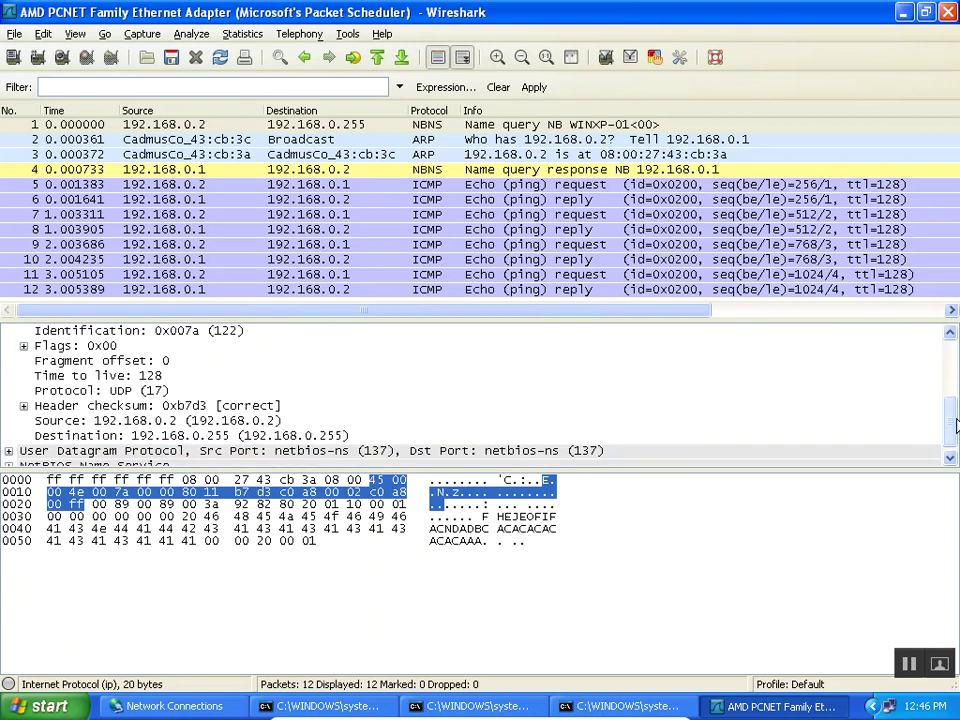
Select the IP Destination 192.168.0.255 to mark bytes c0 a8 00 ff.
left_click(218, 438)
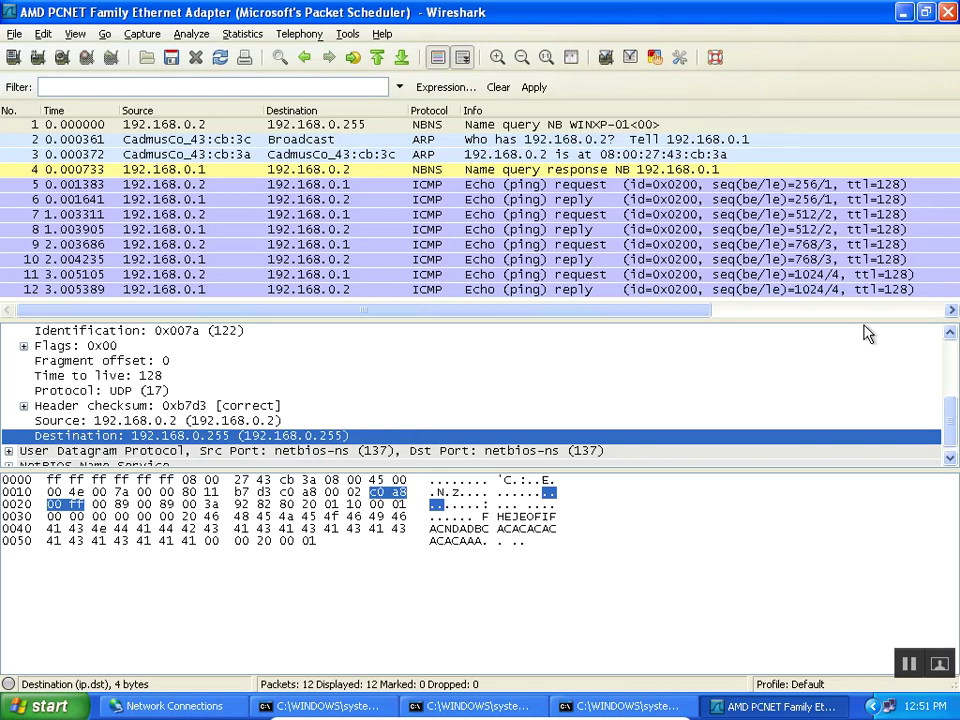
Collapse the Internet Protocol and Ethernet II headers of packet 1.
scroll(947, 422, "up", 1)
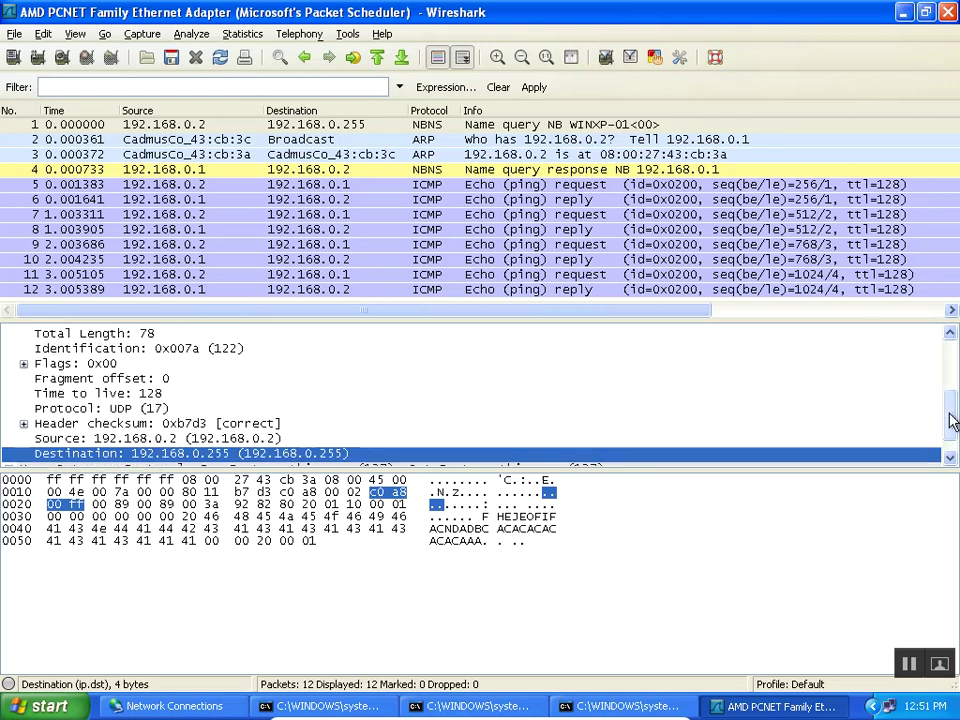
scroll(950, 405, "up", 5)
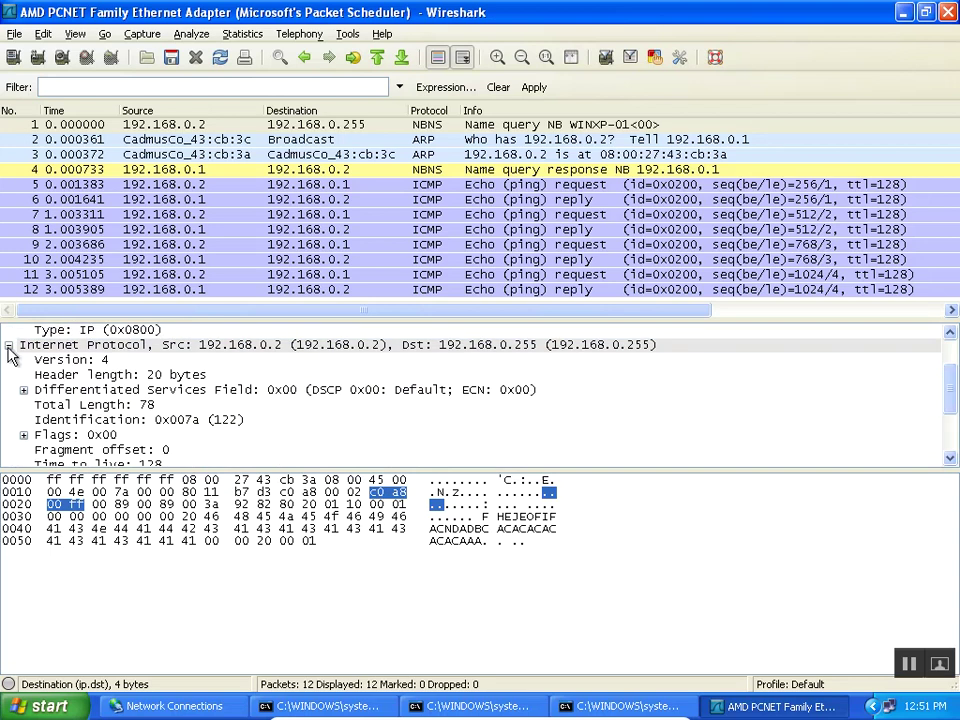
left_click(8, 346)
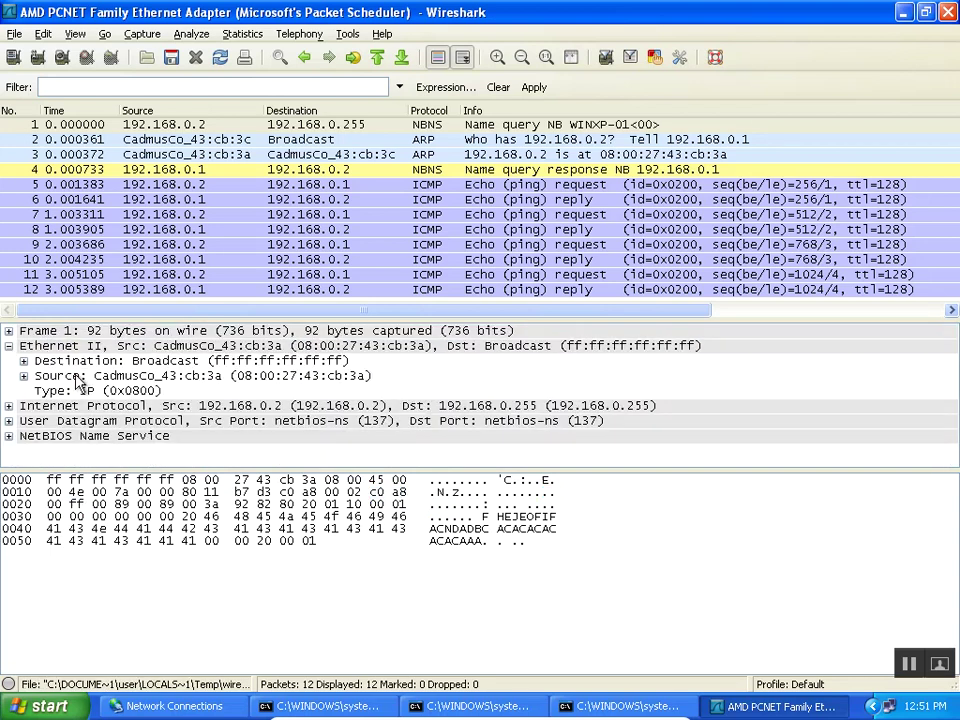
left_click(8, 346)
Re-expand Internet Protocol and select source 192.168.0.2 and destination 192.168.0.255.
left_click(14, 361)
left_click(8, 361)
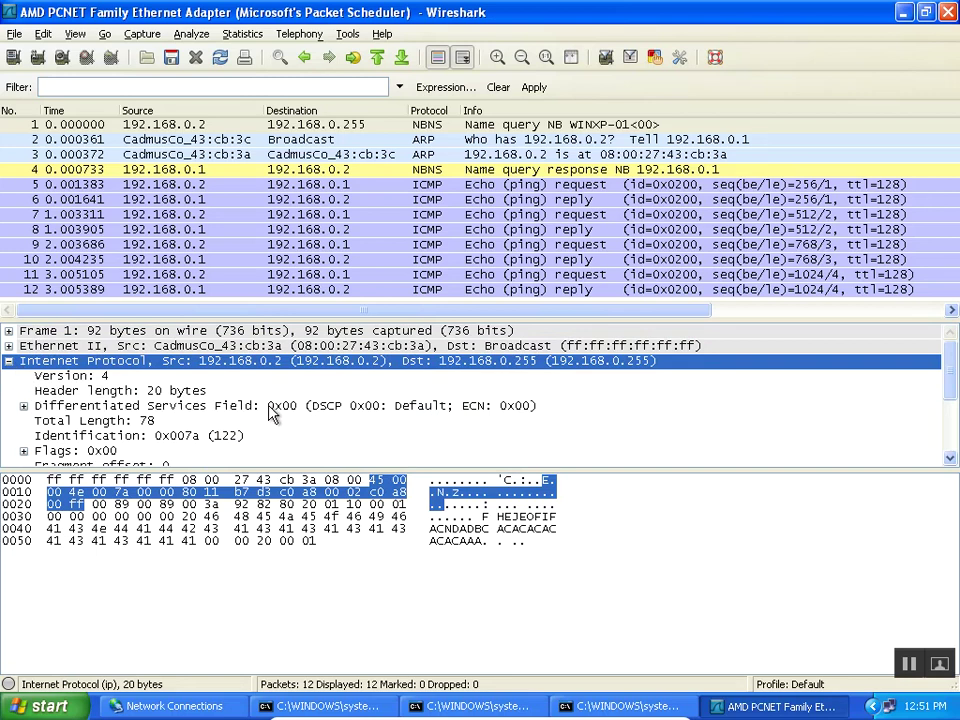
scroll(950, 415, "down", 3)
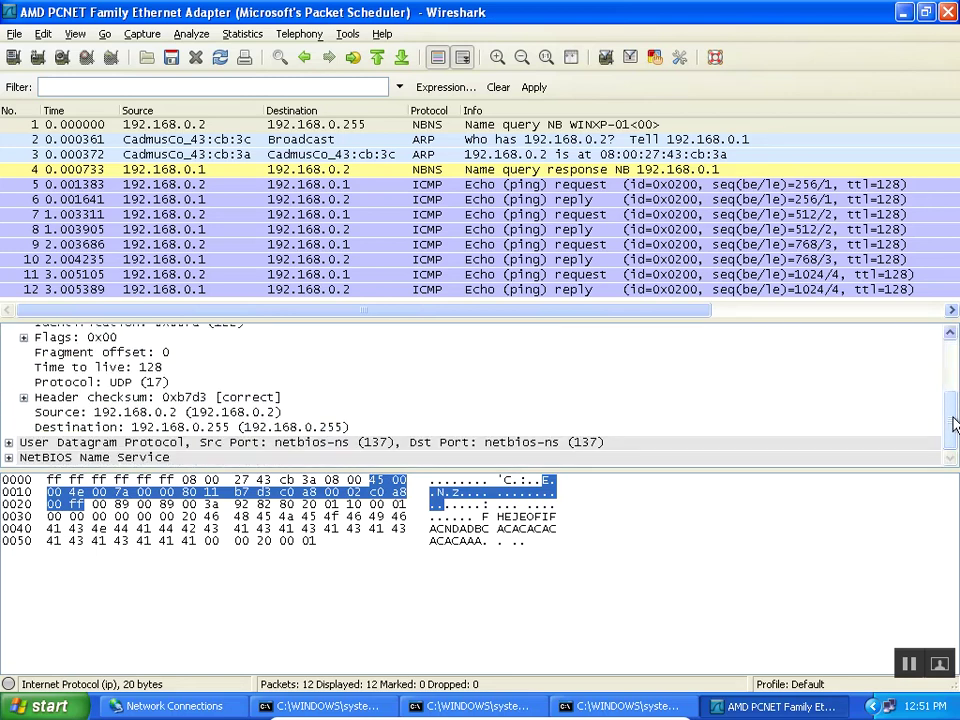
left_click(240, 412)
left_click(245, 427)
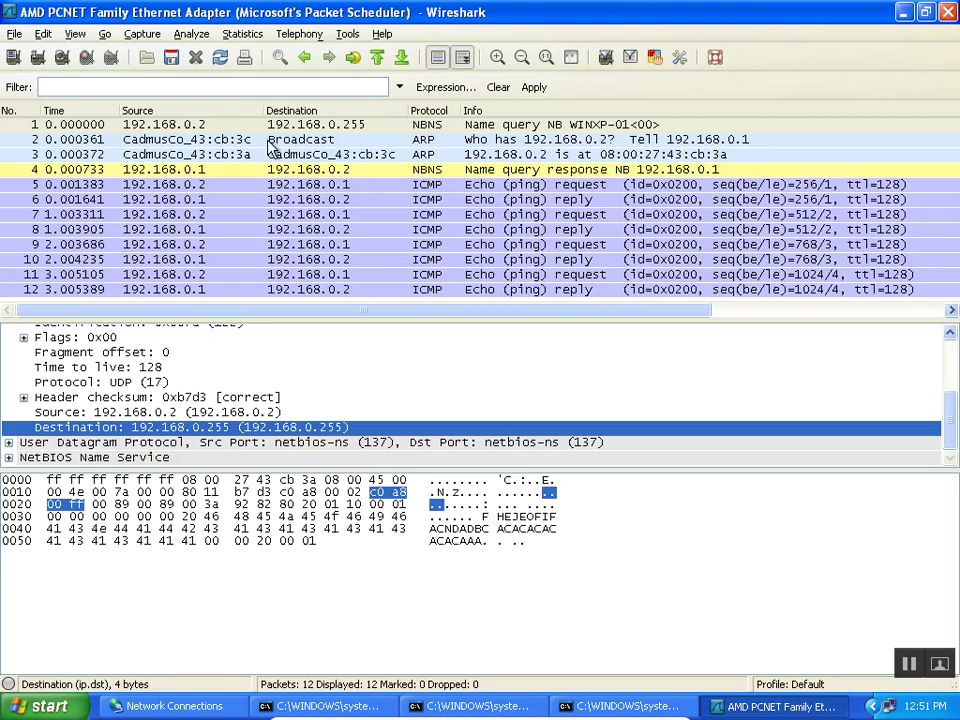
left_click(310, 125)
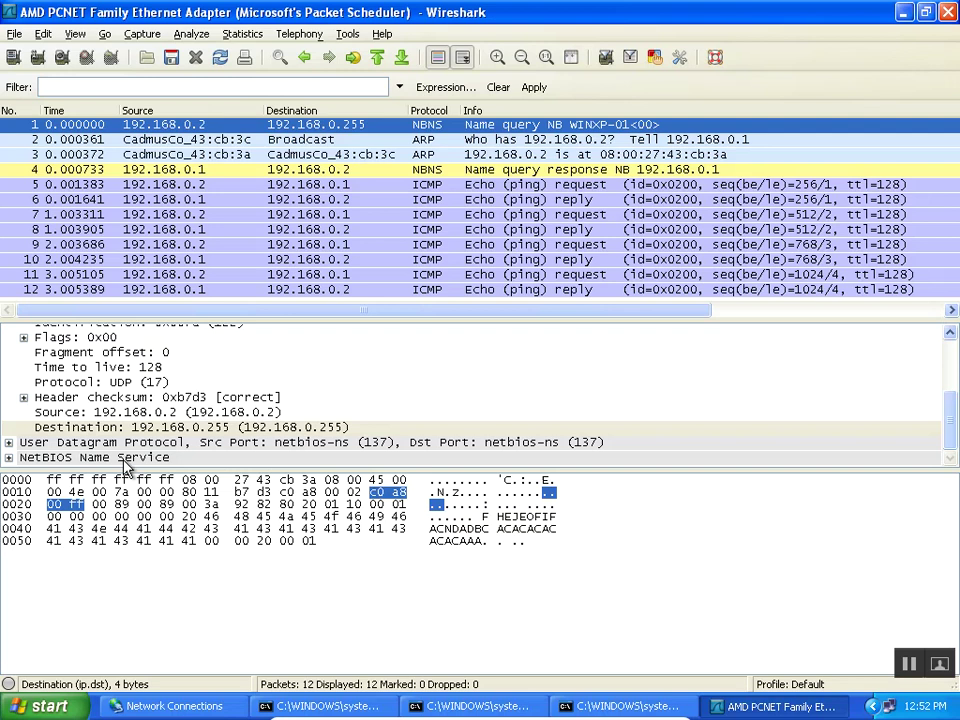
Switch to the Command Prompt window with Alt+Tab.
key("alt+Tab")
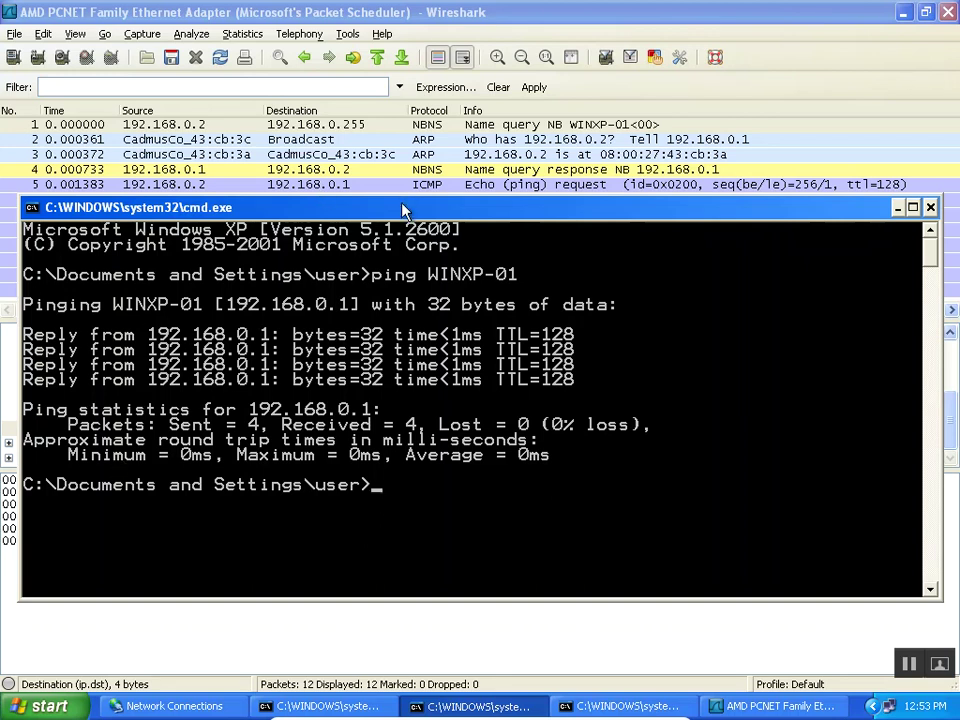
Nudge the Command Prompt window slightly upward by its title bar.
left_click_drag(404, 210, 404, 204)
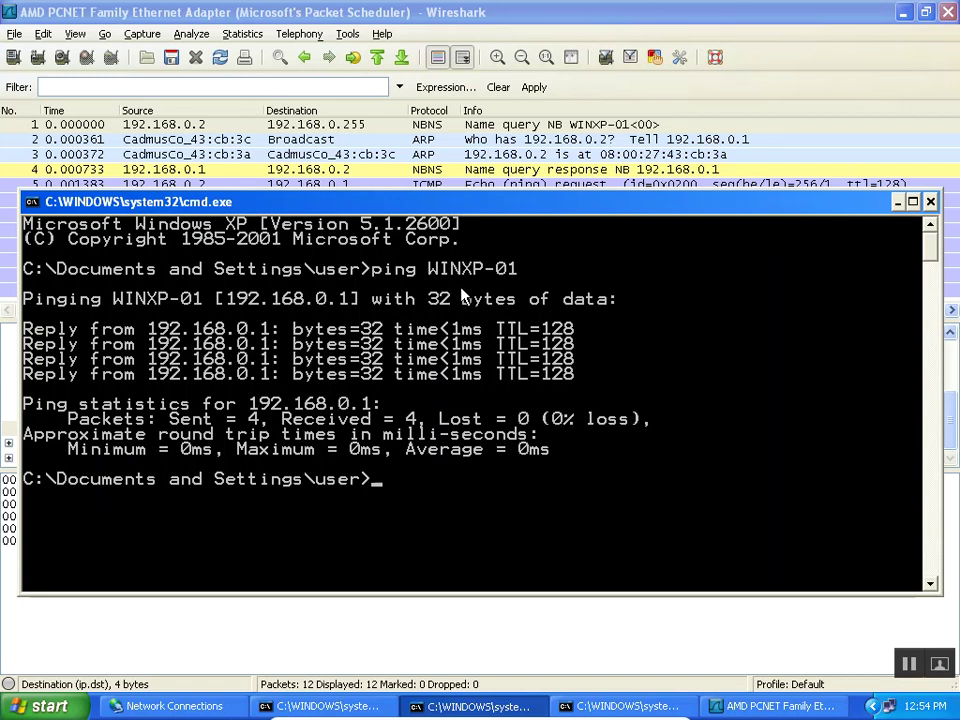
Return to Wireshark, enlarge the details pane, collapse Internet Protocol and expand Ethernet II.
left_click(314, 10)
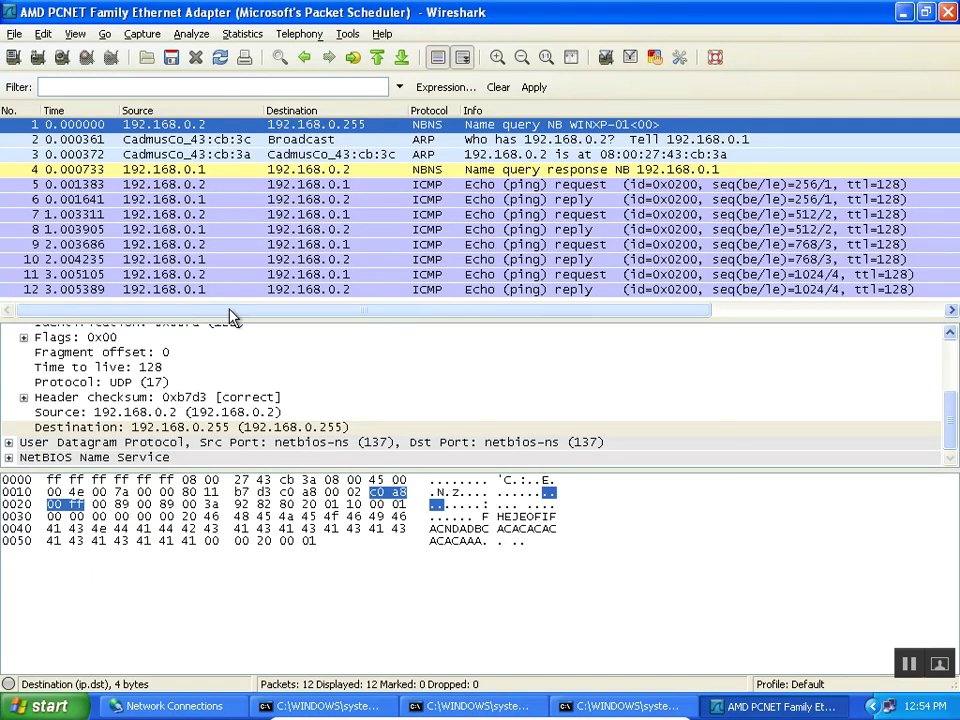
left_click_drag(329, 318, 324, 149)
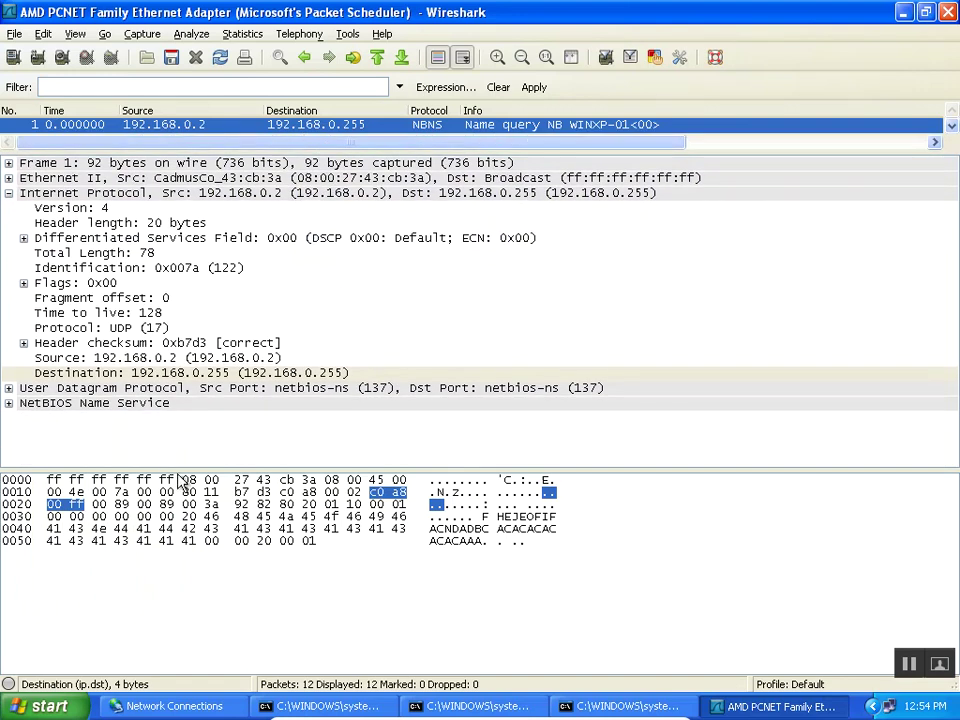
left_click_drag(178, 467, 178, 561)
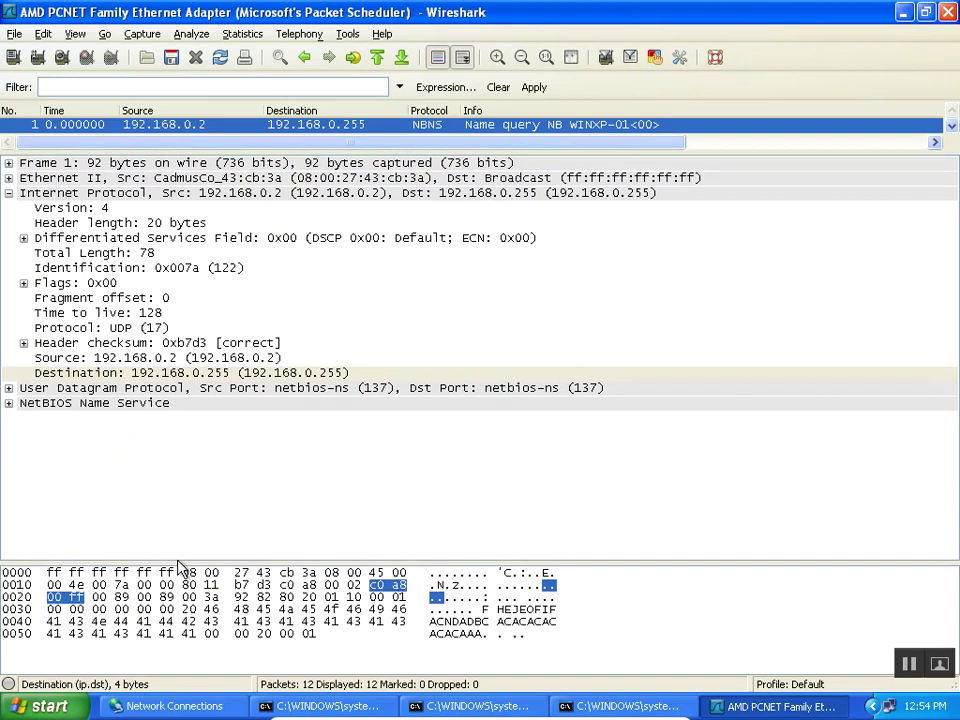
left_click(9, 192)
left_click(9, 178)
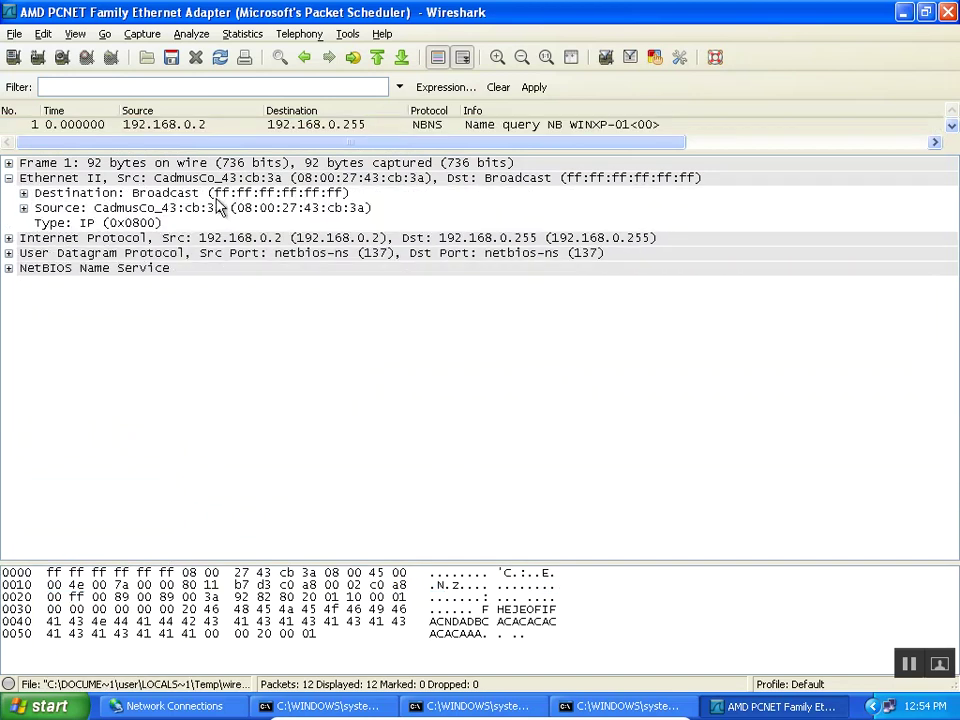
Inspect Ethernet II's broadcast destination, source 08:00:27:43:cb:3a and type IP (0x0800).
left_click(328, 192)
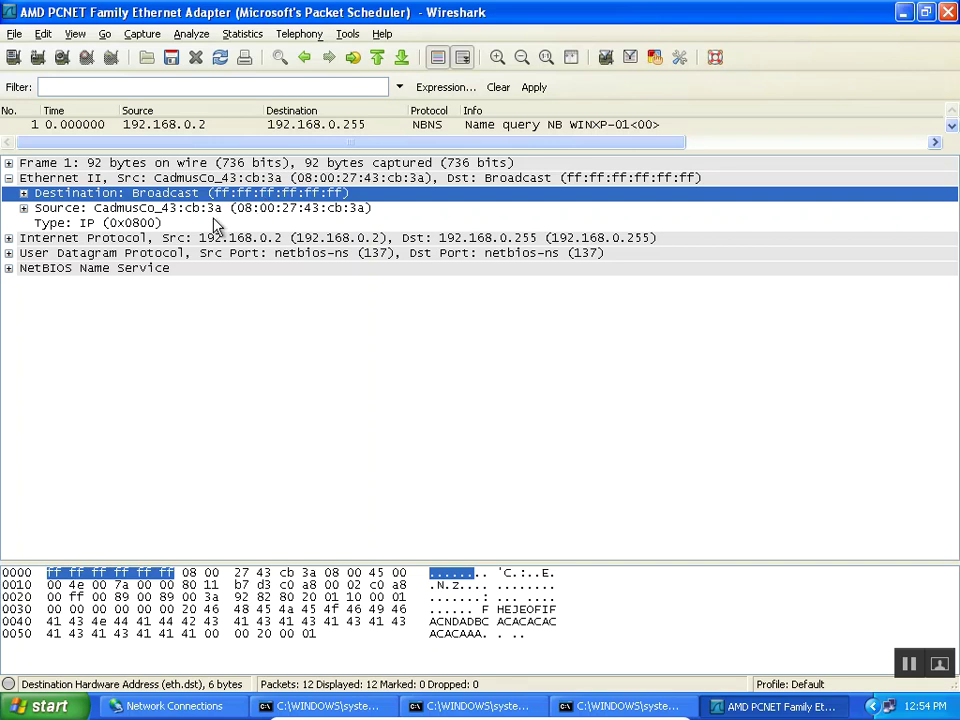
left_click(146, 224)
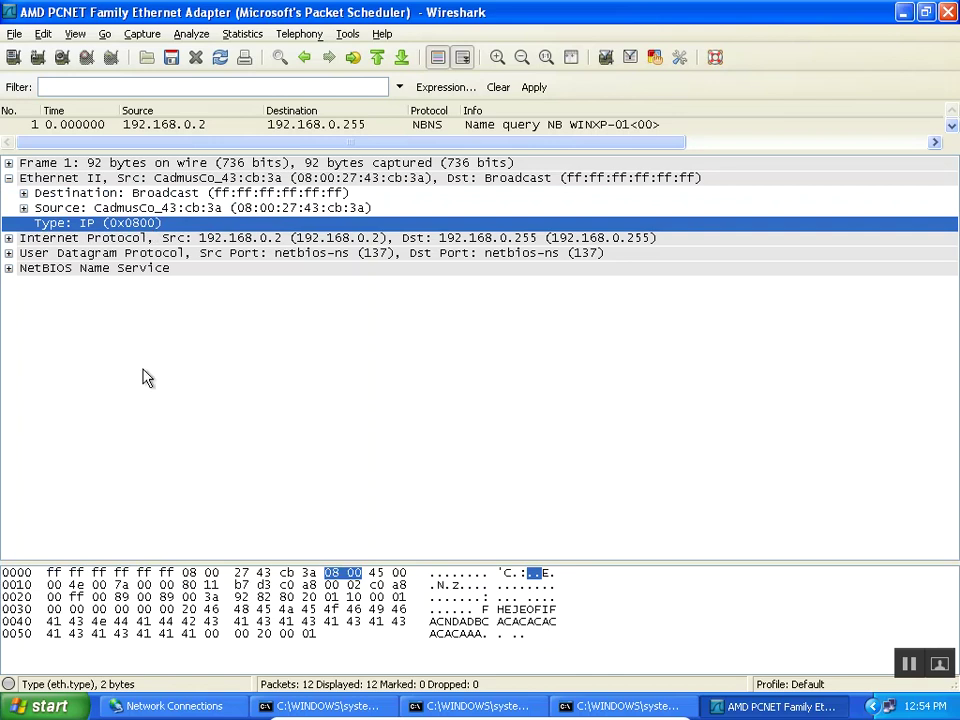
left_click(133, 193)
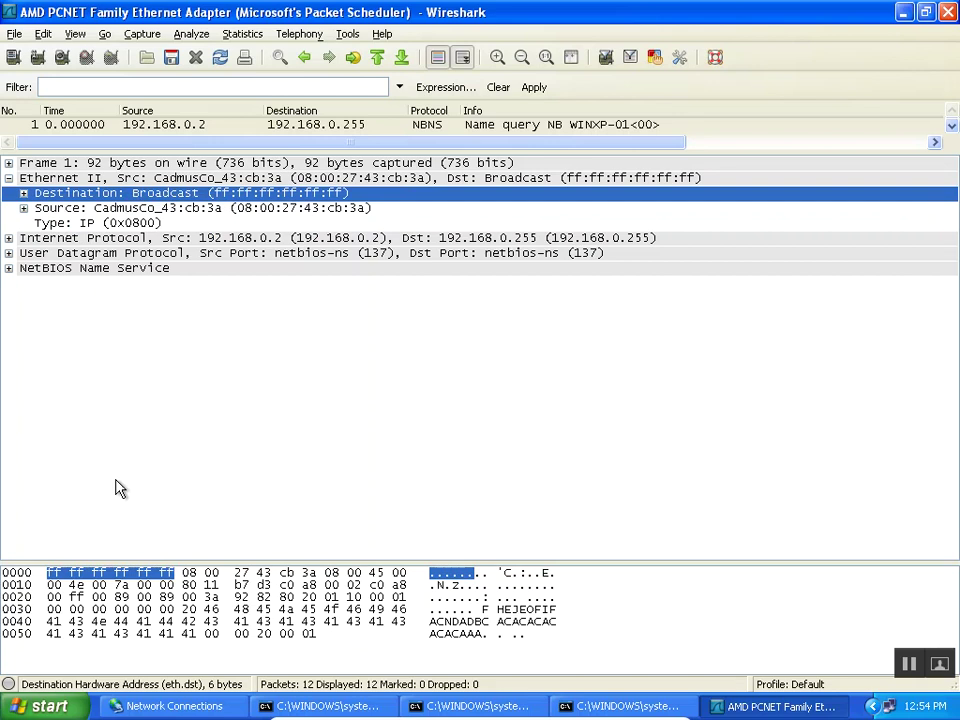
left_click(218, 208)
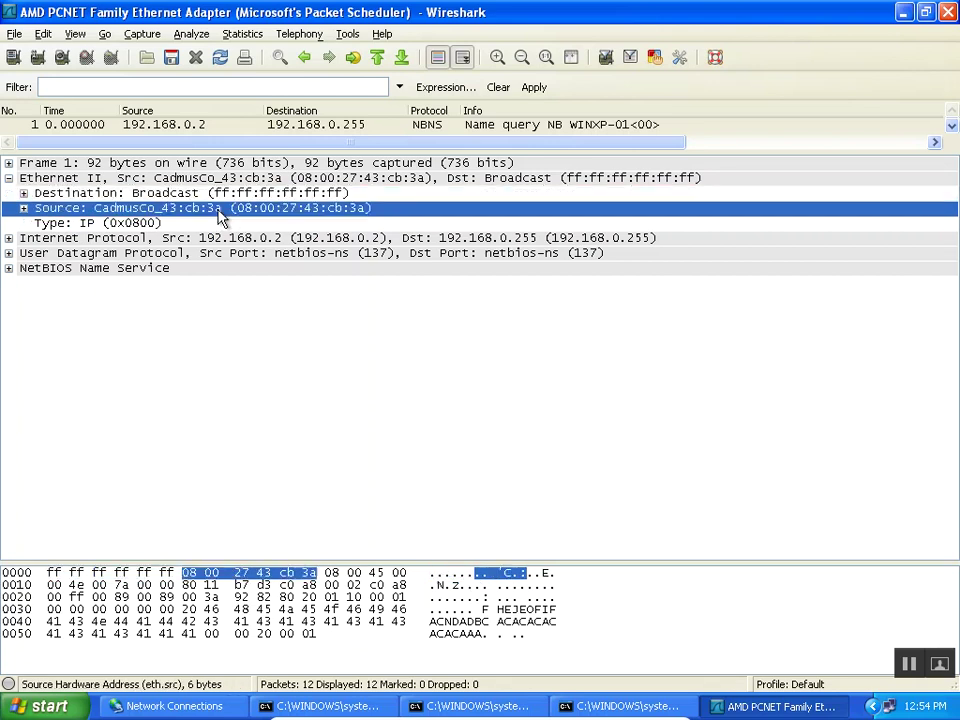
left_click(108, 226)
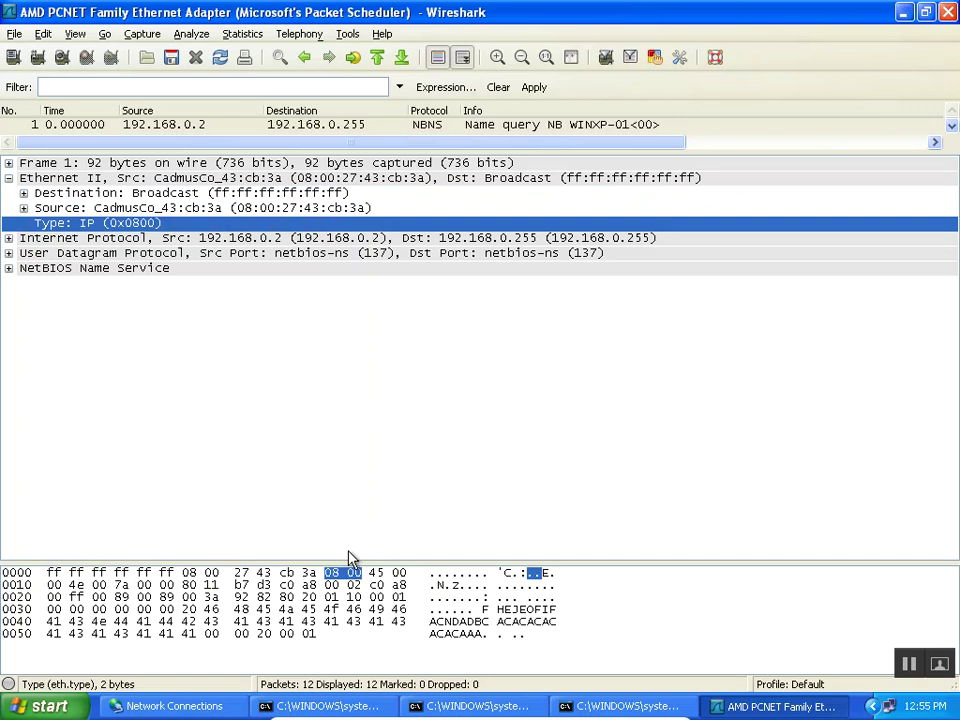
Collapse Ethernet II and expand packet 1's Internet Protocol header.
left_click(9, 178)
left_click(68, 197)
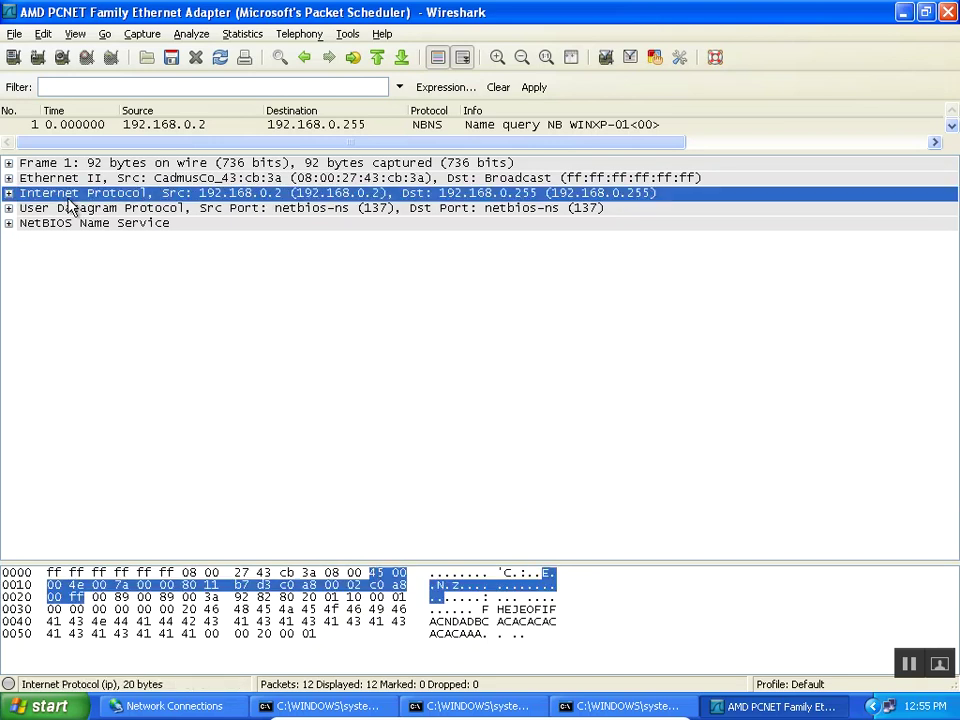
left_click(9, 193)
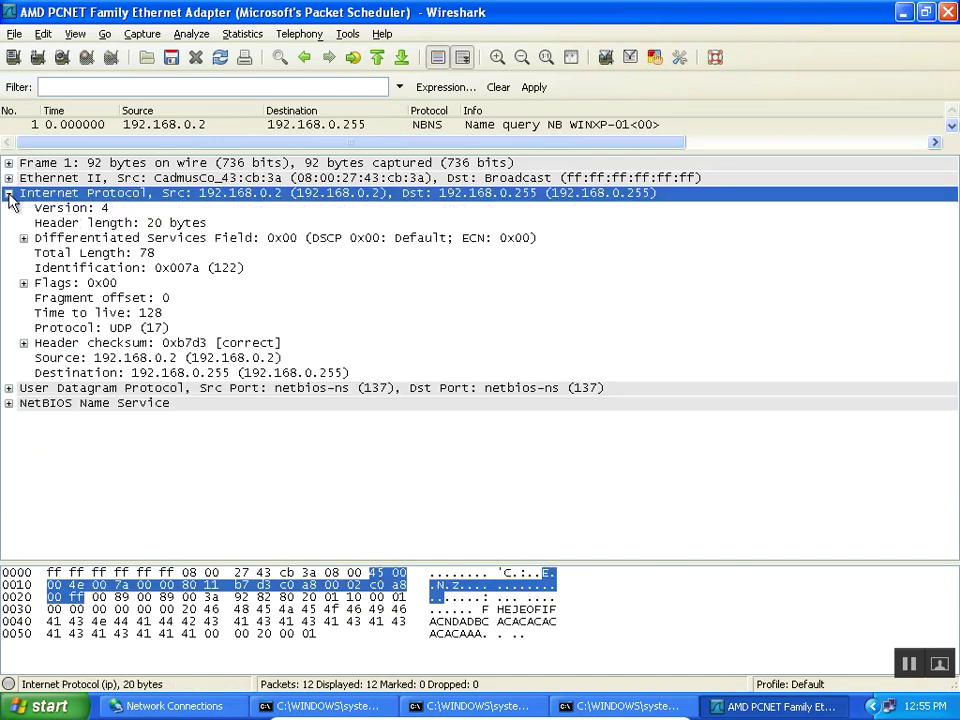
left_click(68, 210)
left_click(70, 222)
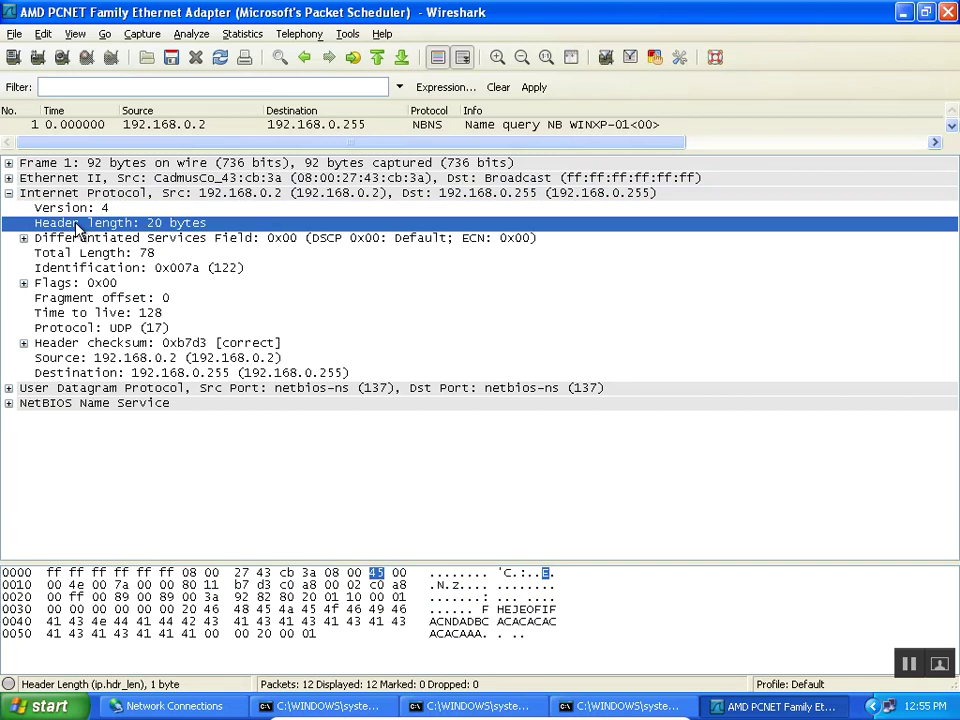
left_click(86, 332)
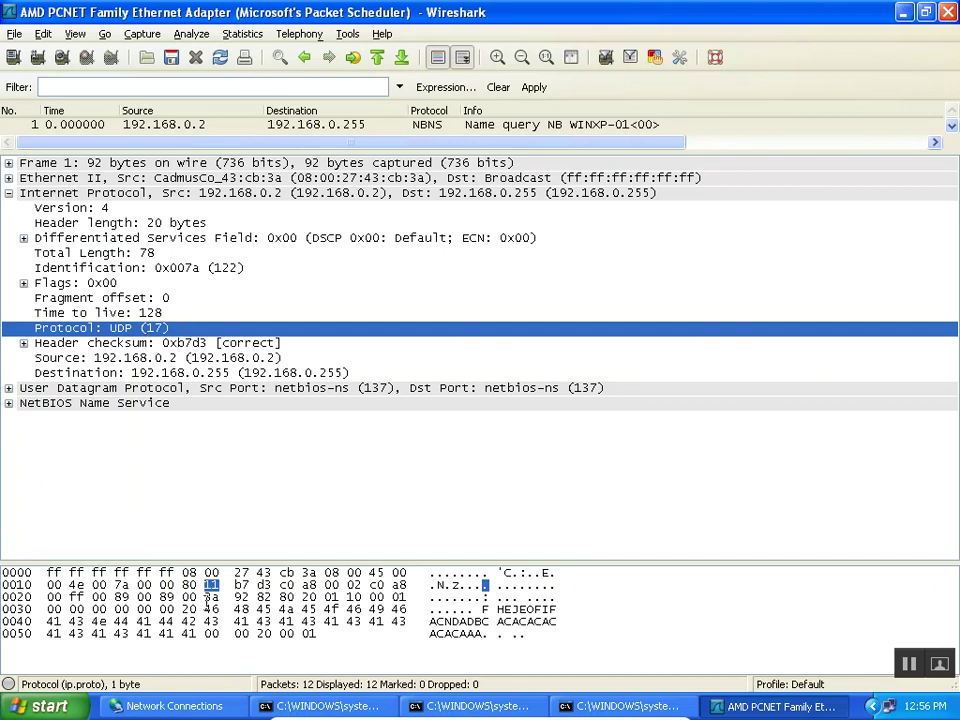
Inspect packet 1's IP source, destination and protocol UDP (17) fields.
left_click(155, 358)
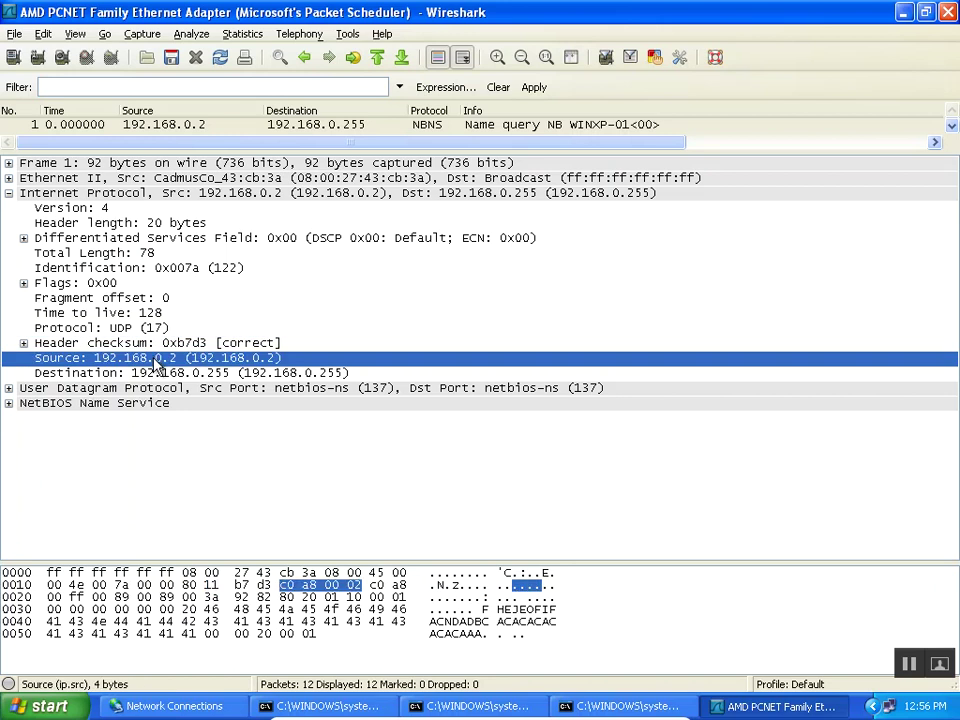
left_click(155, 373)
left_click(153, 359)
left_click(128, 331)
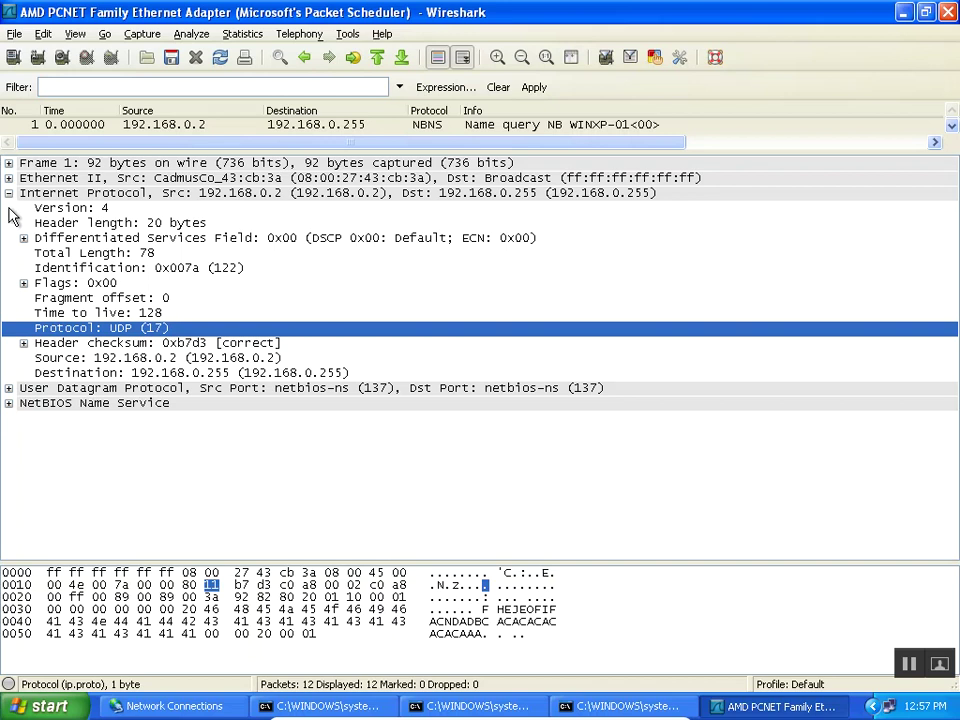
left_click(8, 193)
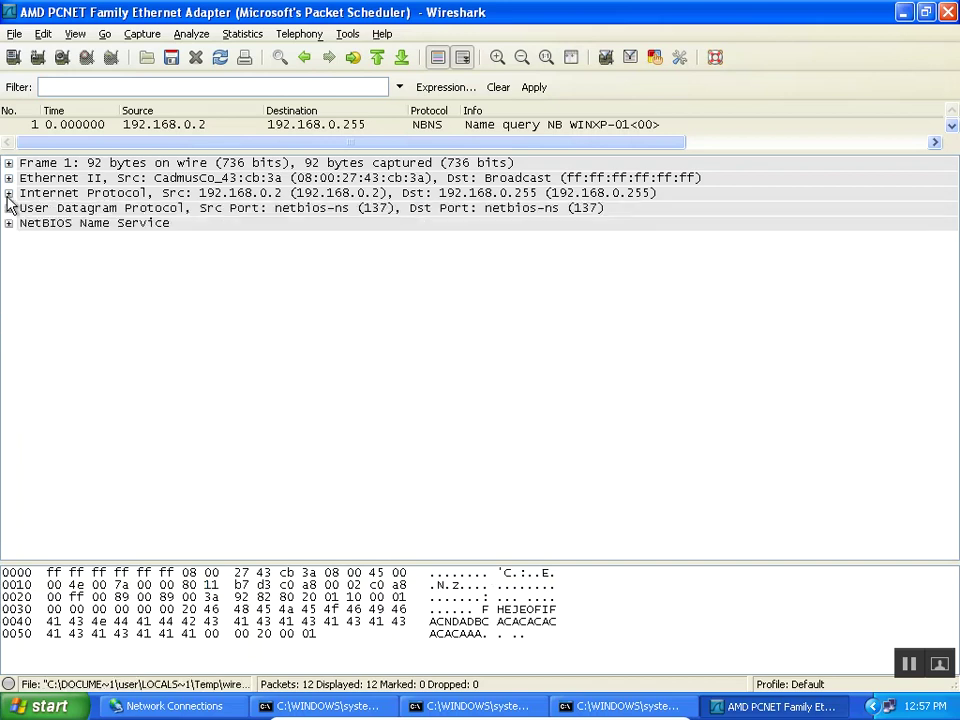
left_click(8, 193)
left_click(8, 193)
left_click(22, 209)
left_click(8, 208)
left_click(147, 224)
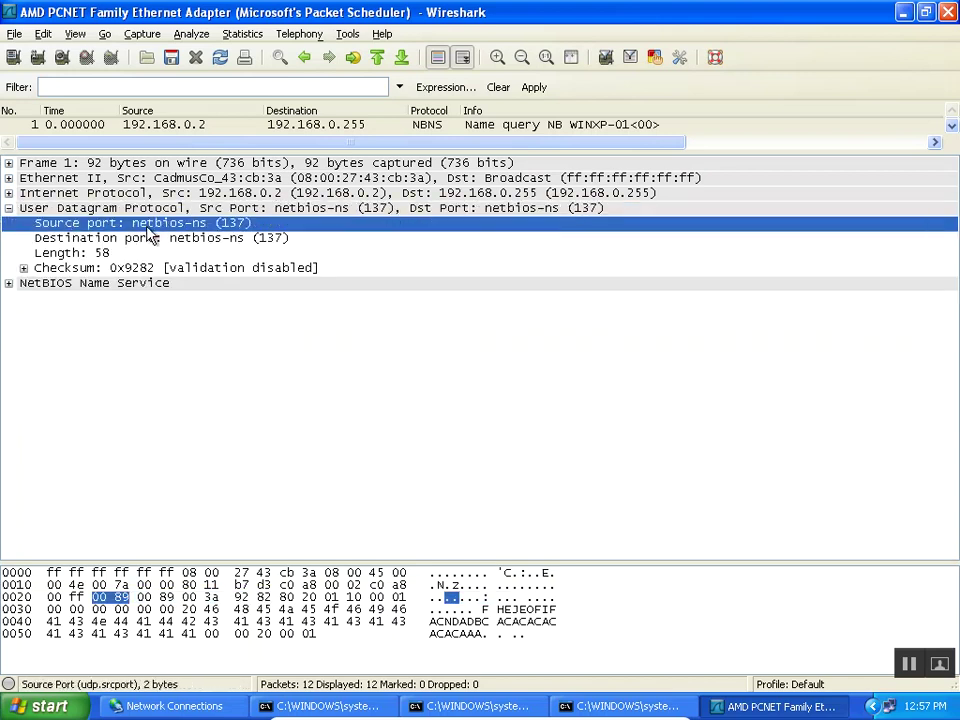
left_click(147, 239)
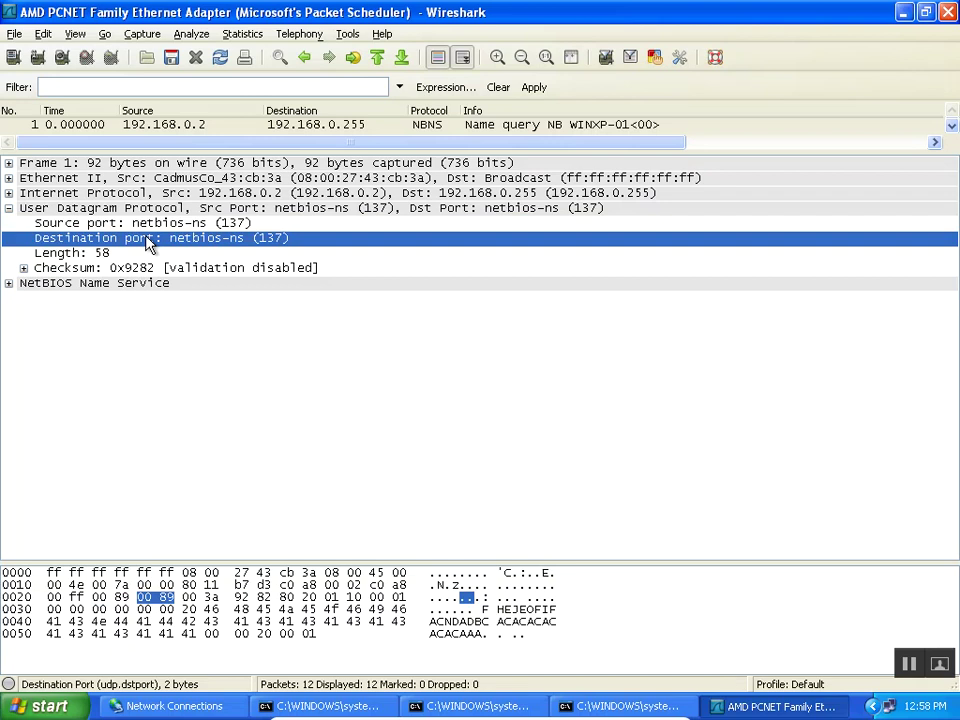
left_click(8, 208)
left_click(16, 225)
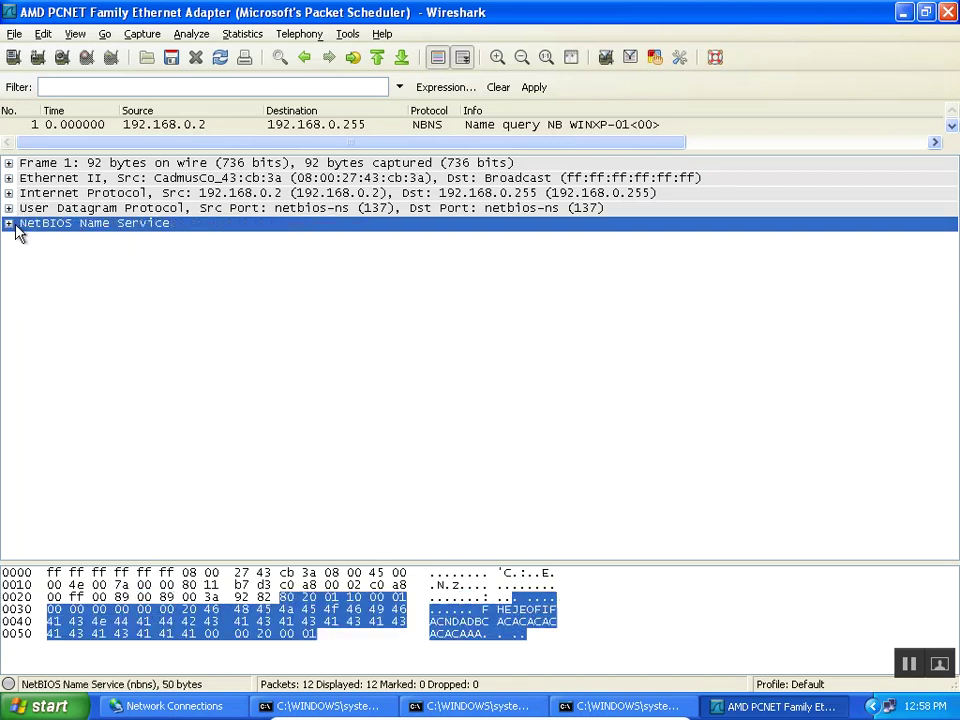
left_click(9, 225)
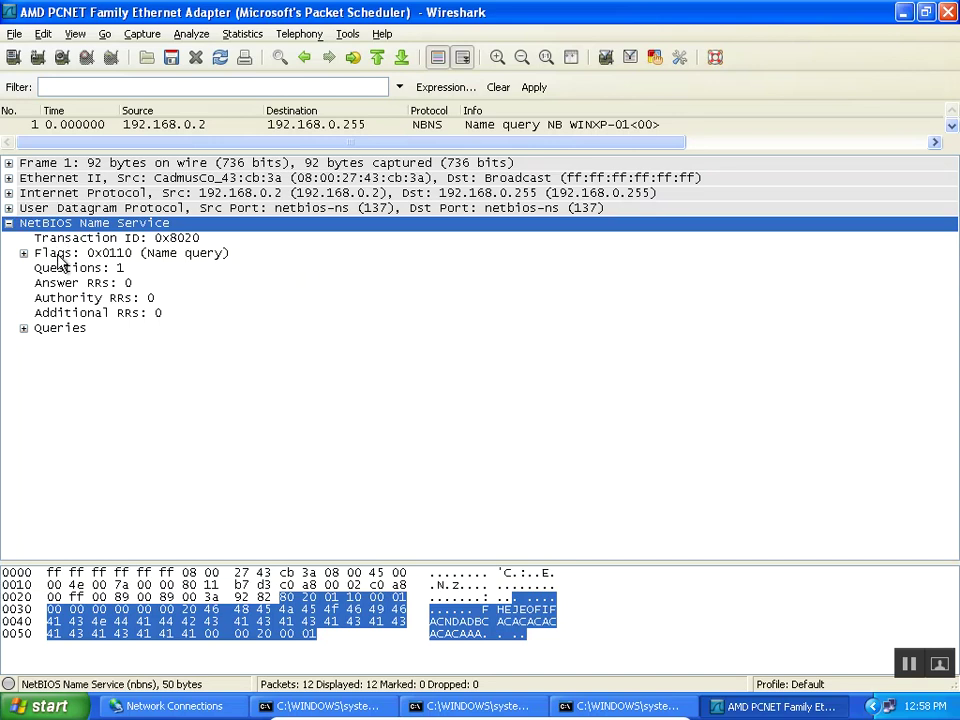
left_click(60, 330)
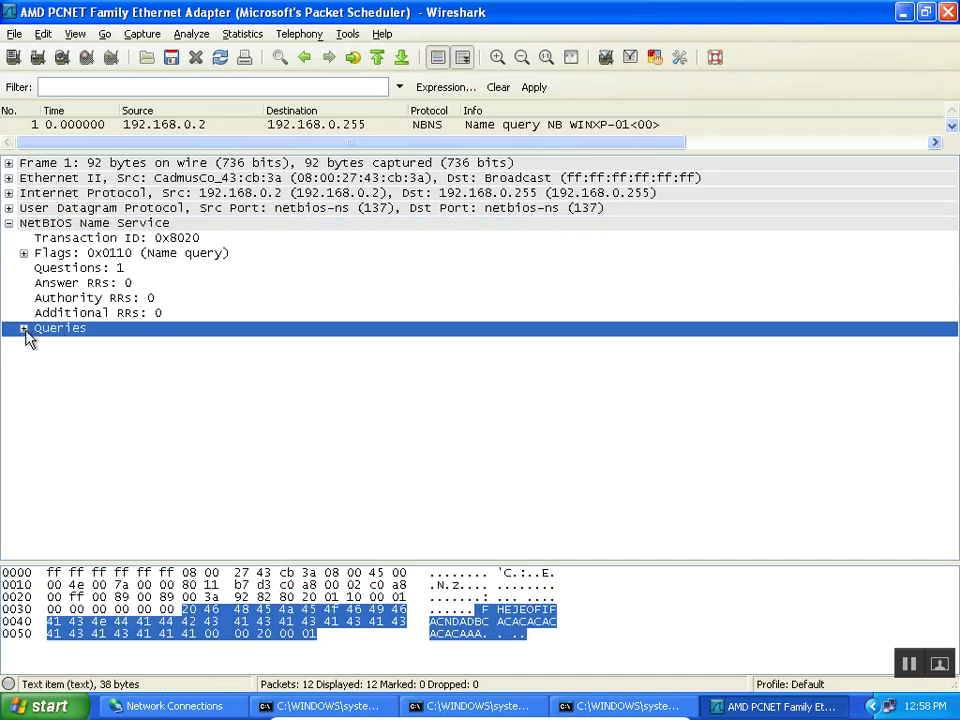
left_click(23, 328)
left_click(140, 345)
left_click(40, 346)
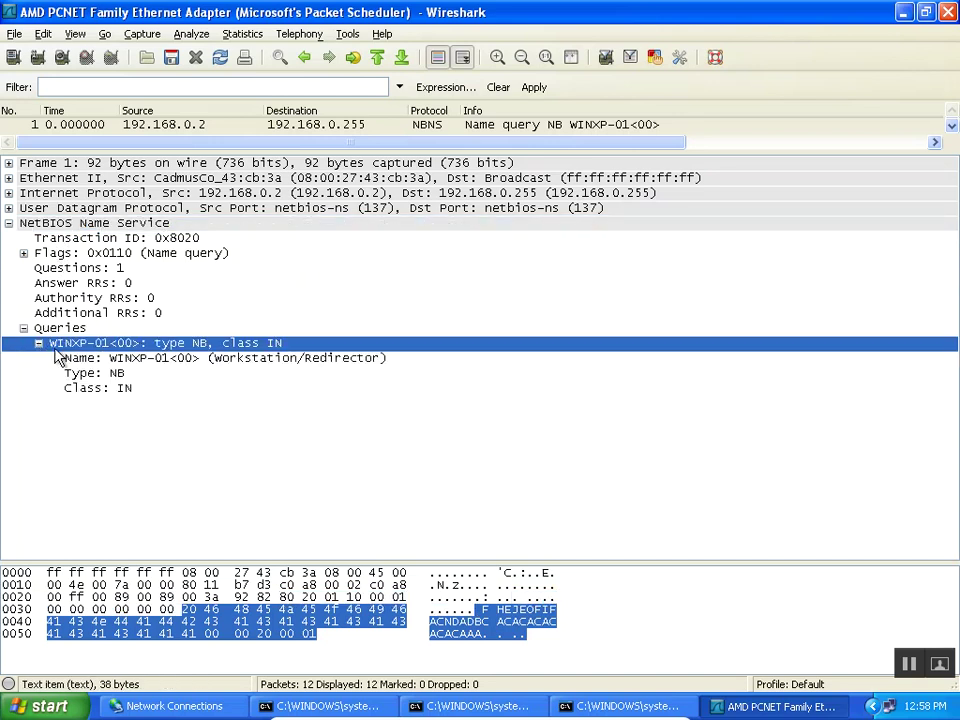
left_click(165, 359)
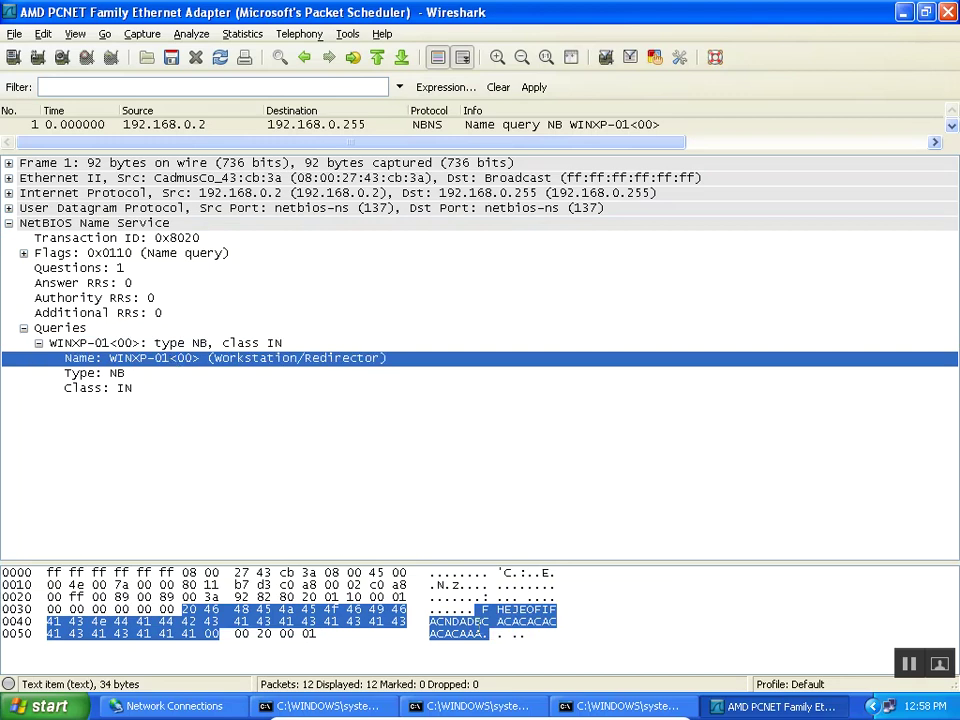
left_click(105, 375)
left_click(110, 388)
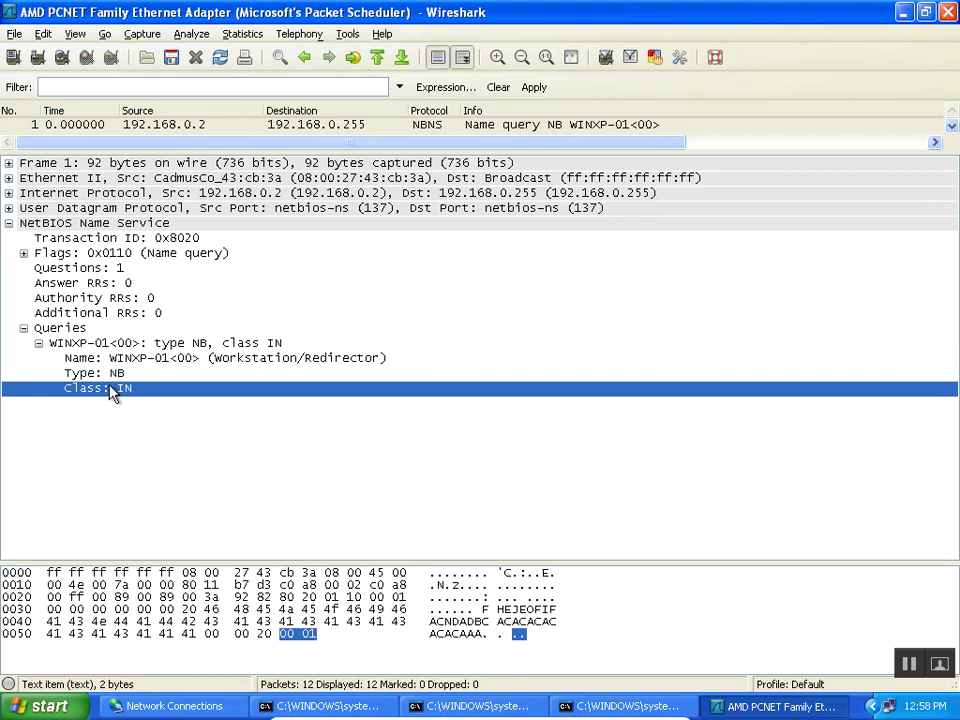
left_click(113, 362)
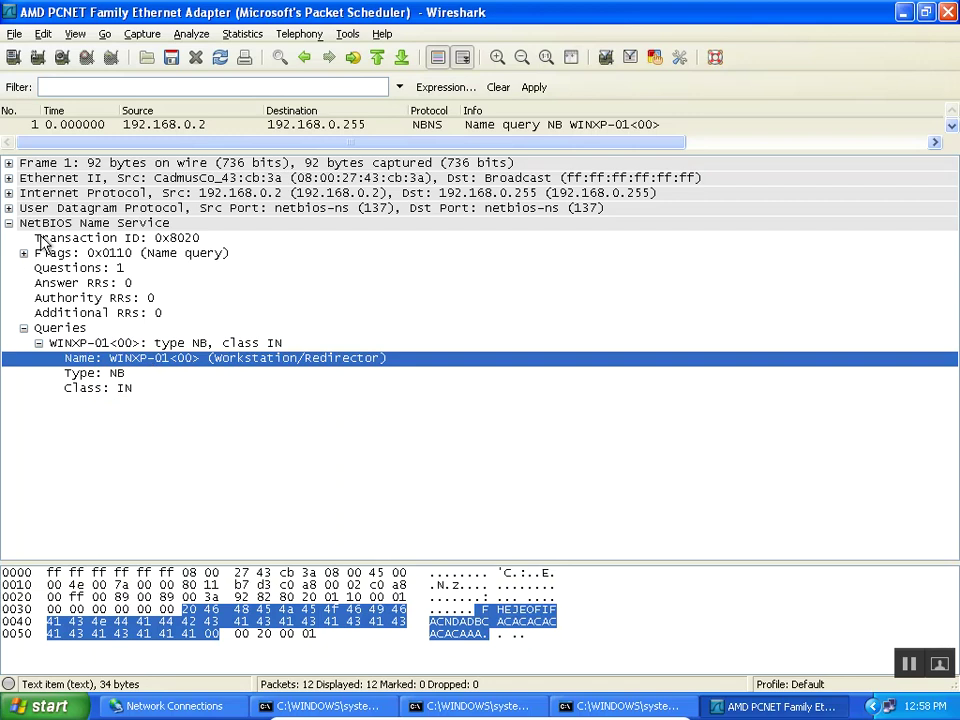
left_click(10, 224)
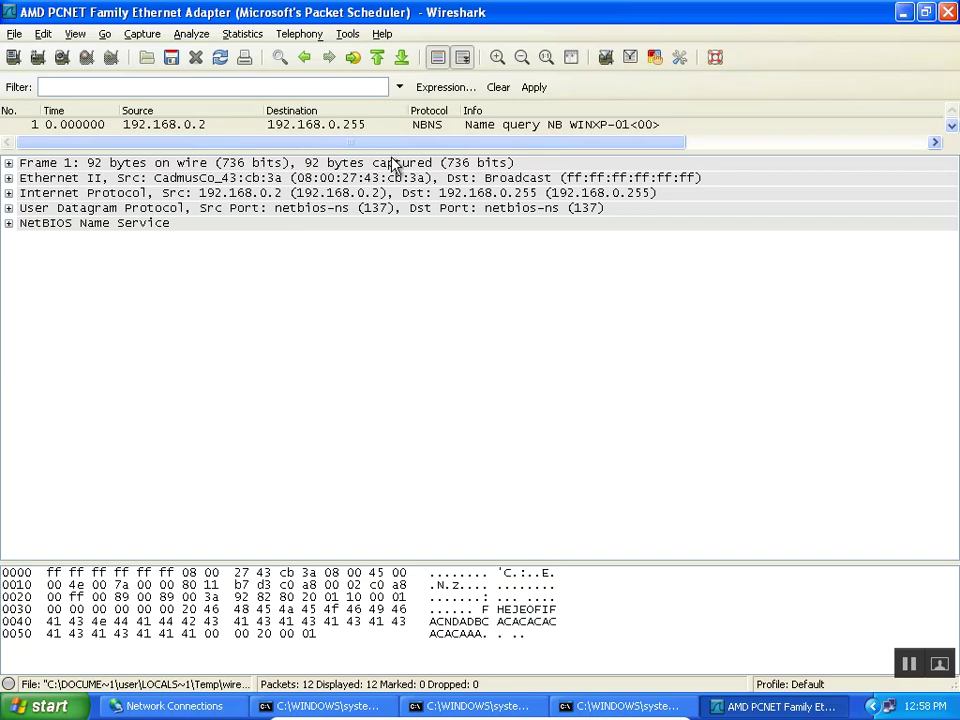
Expand ARP packet 2 and inspect sender IP 192.168.0.1 and target IP 192.168.0.2.
left_click_drag(390, 152, 390, 317)
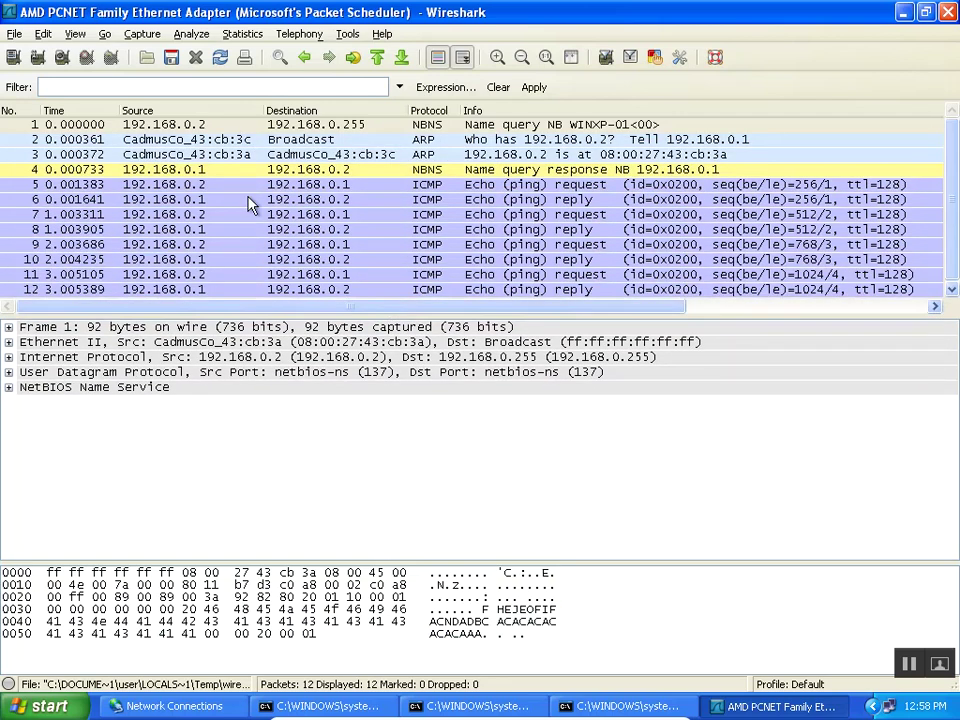
left_click(209, 142)
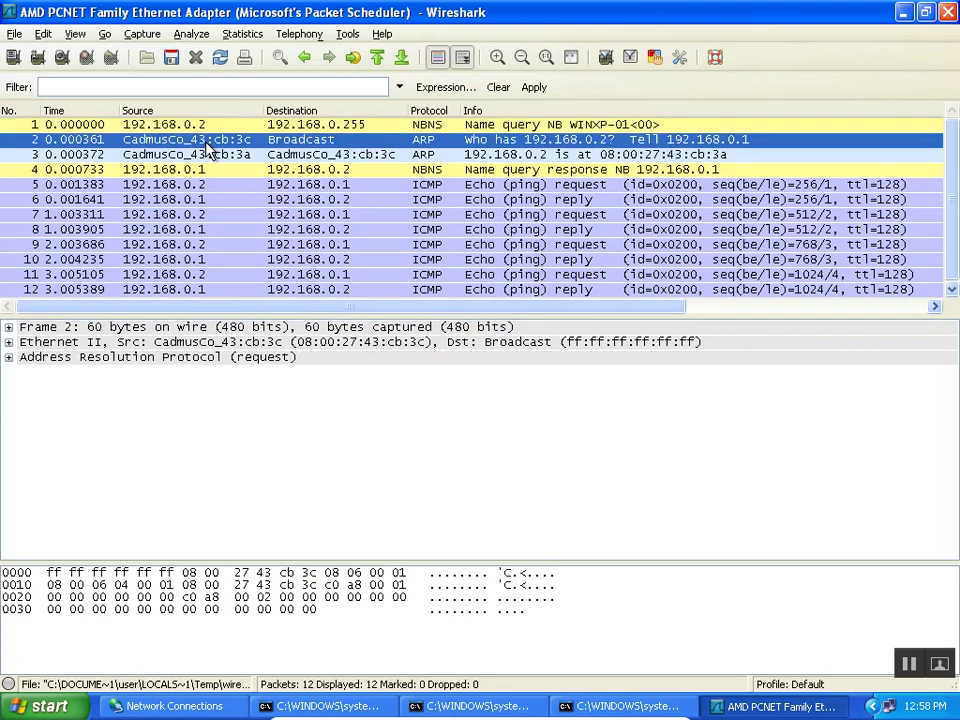
left_click(262, 360)
left_click(8, 357)
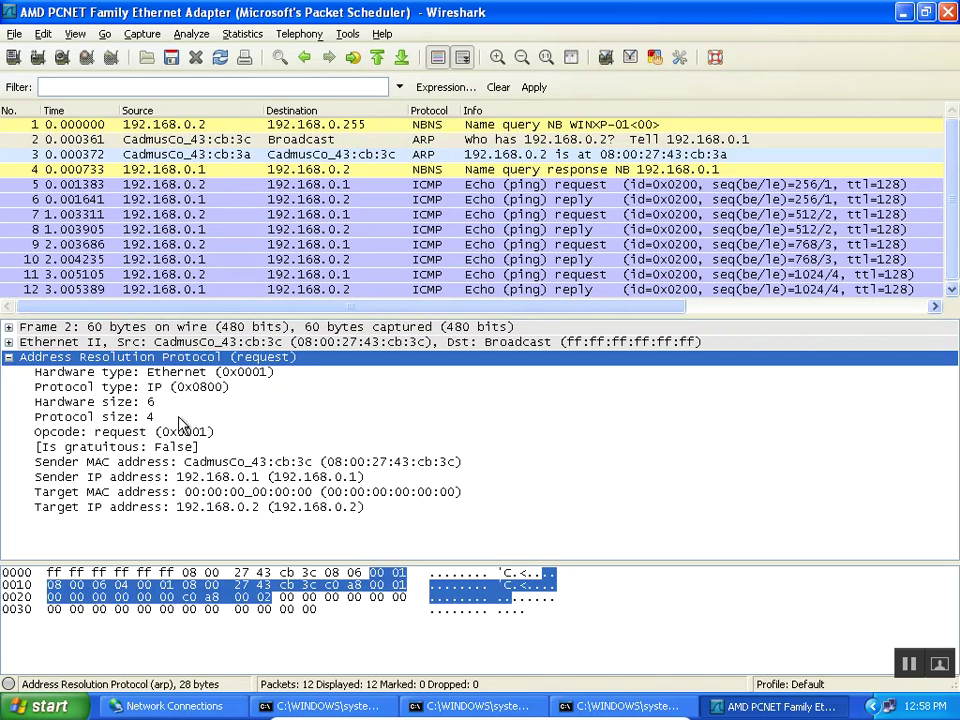
left_click(298, 478)
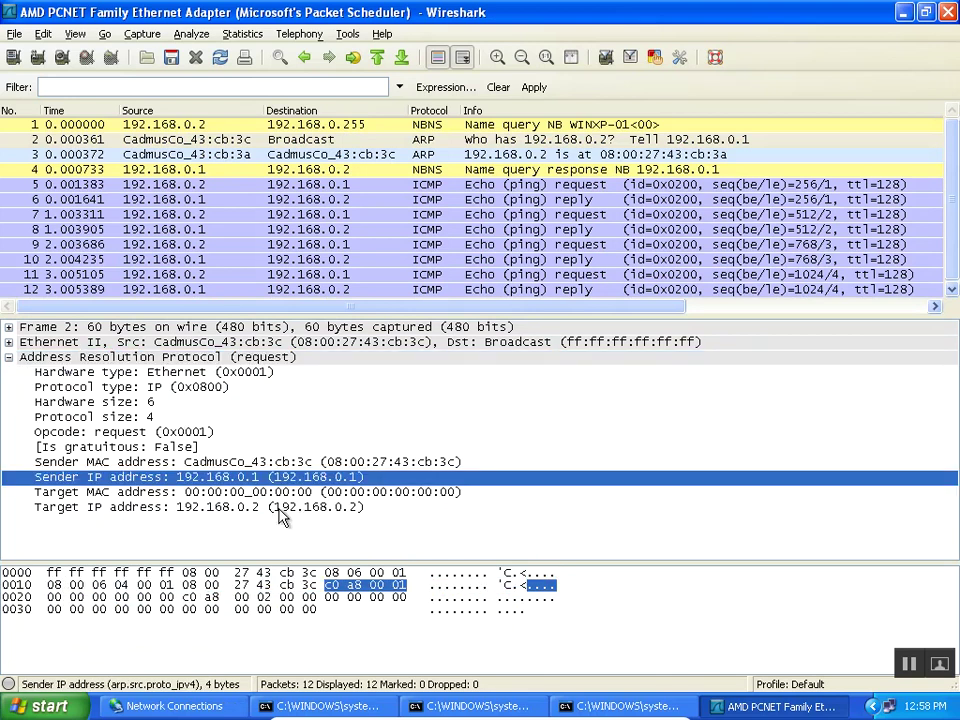
left_click(272, 508)
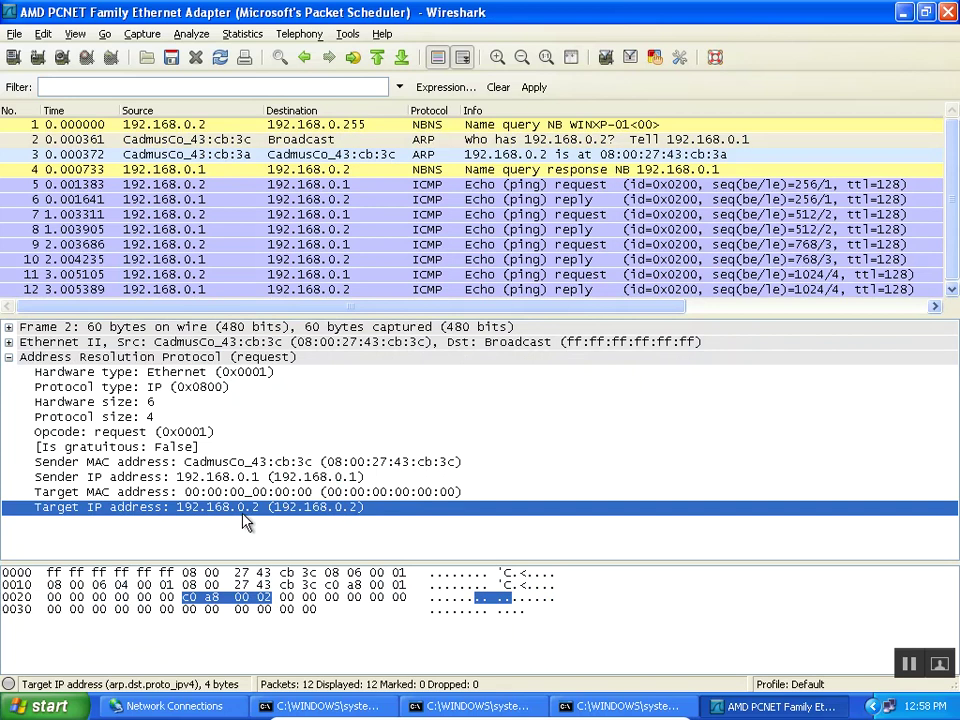
Select the ARP sender IP address 192.168.0.1 so its four bytes highlight in the hex view.
left_click(248, 480)
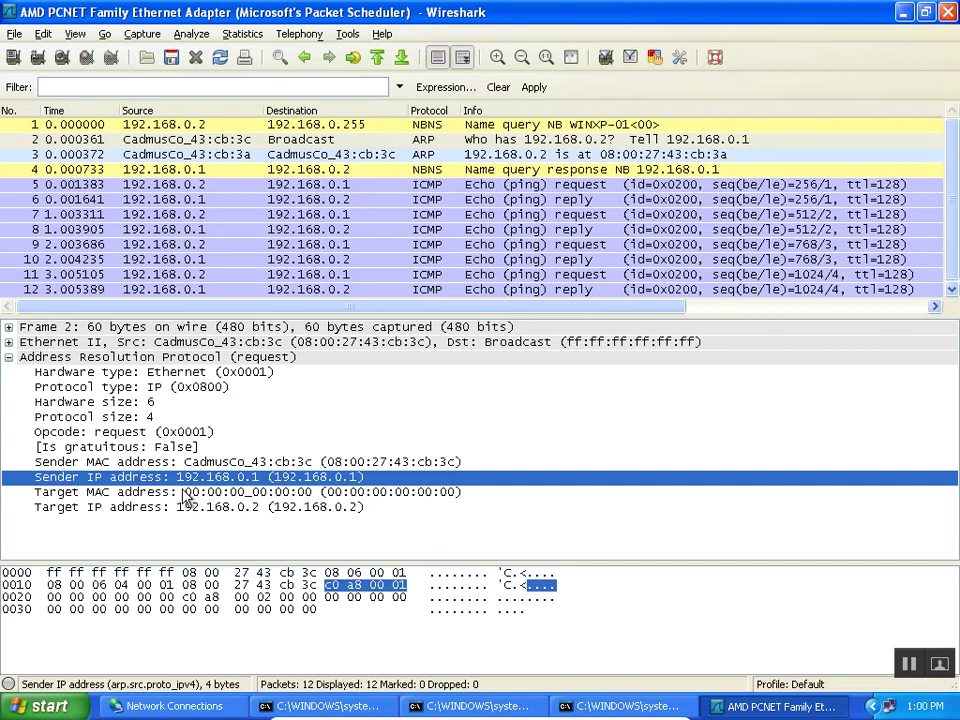
Collapse the ARP details and display packet 4, the NBNS name query response from 192.168.0.1.
left_click(9, 357)
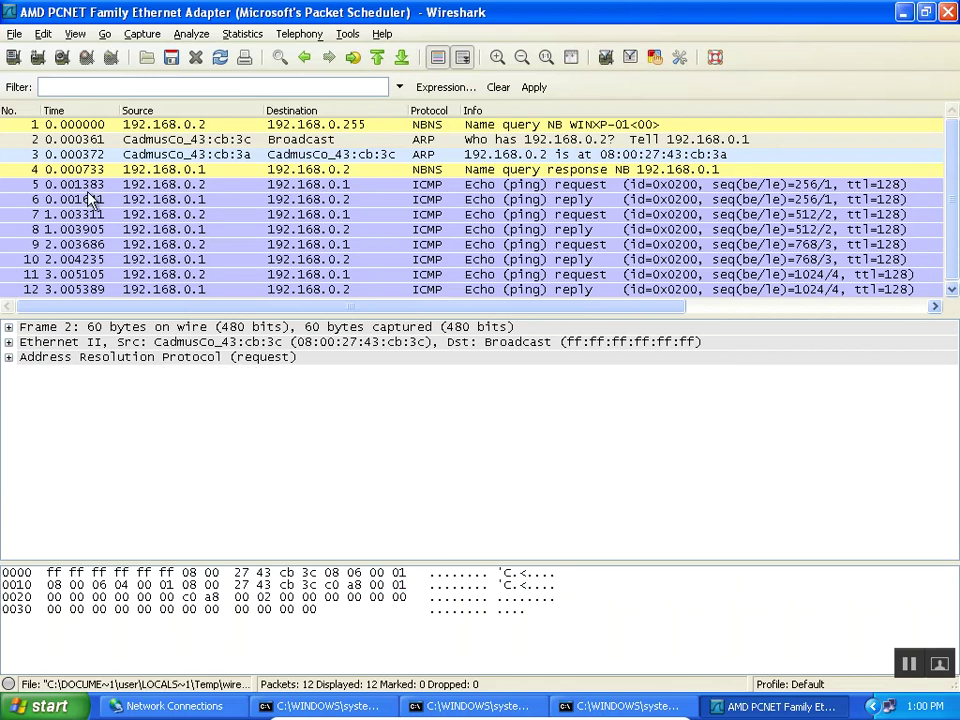
left_click(178, 172)
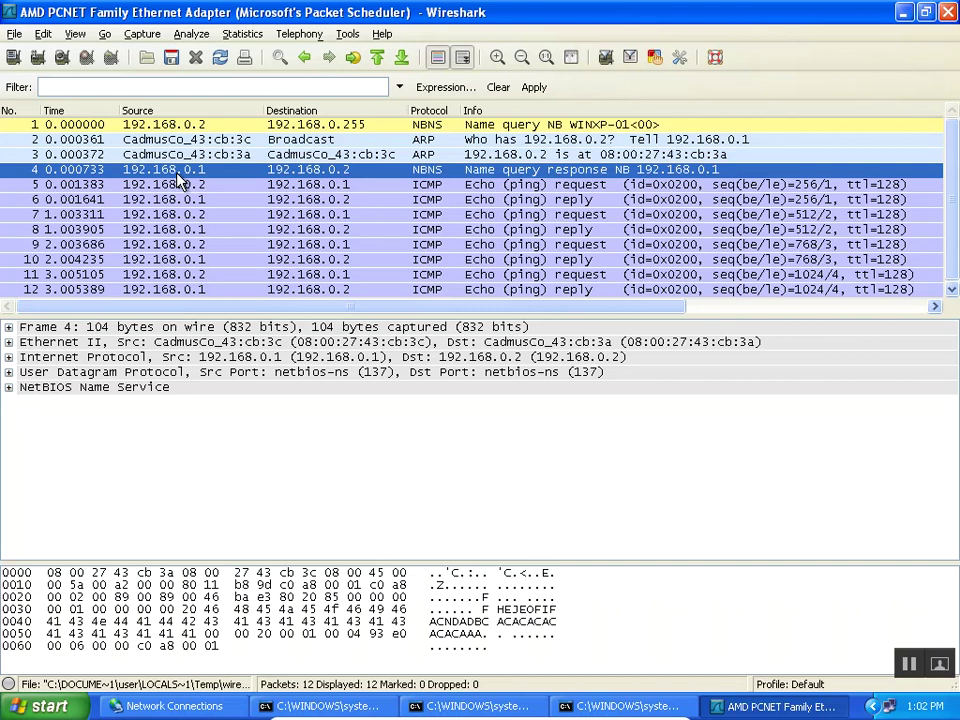
key("super+r")
Run IPCONFIG in Command Prompt to confirm IP 192.168.0.2 and mask 255.255.255.0, then return to Wireshark.
key("Return")
type("IPCO")
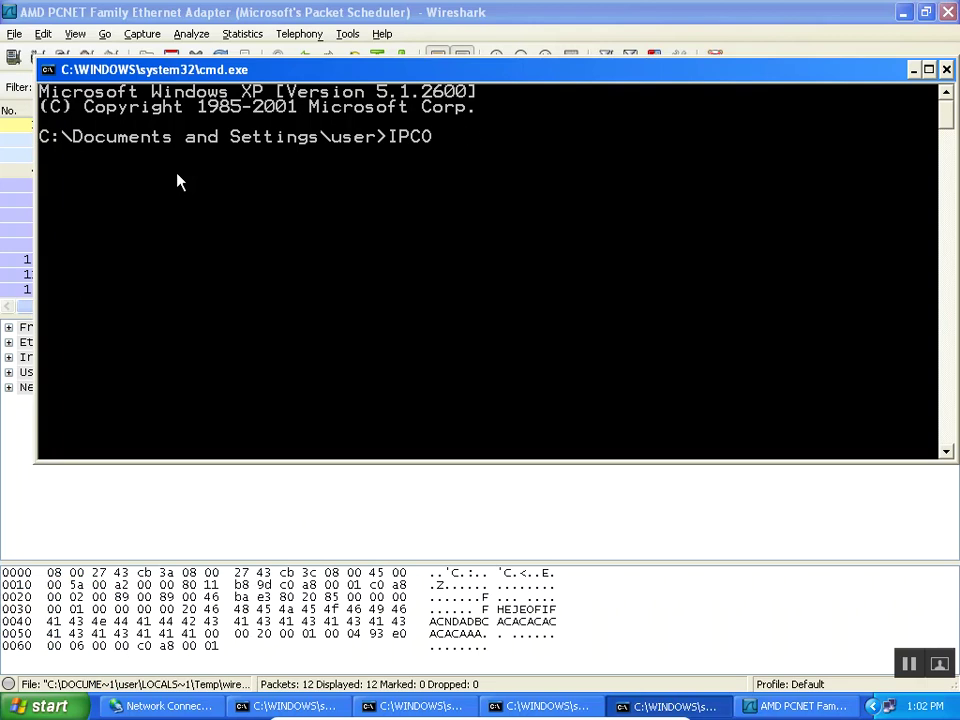
type("NFIG")
key("Return")
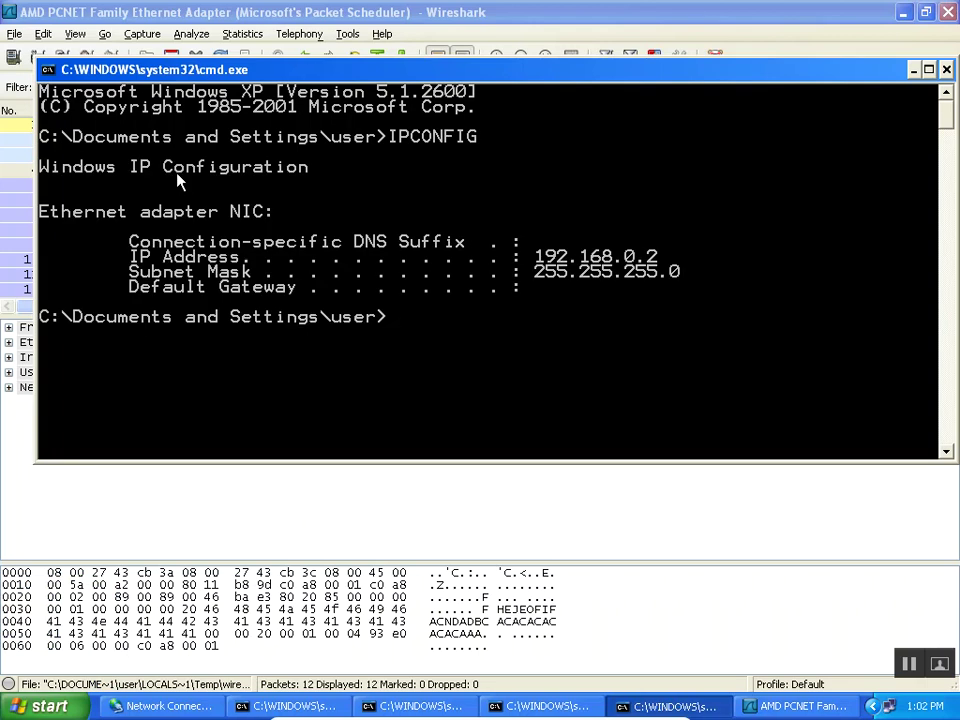
key("alt+Tab")
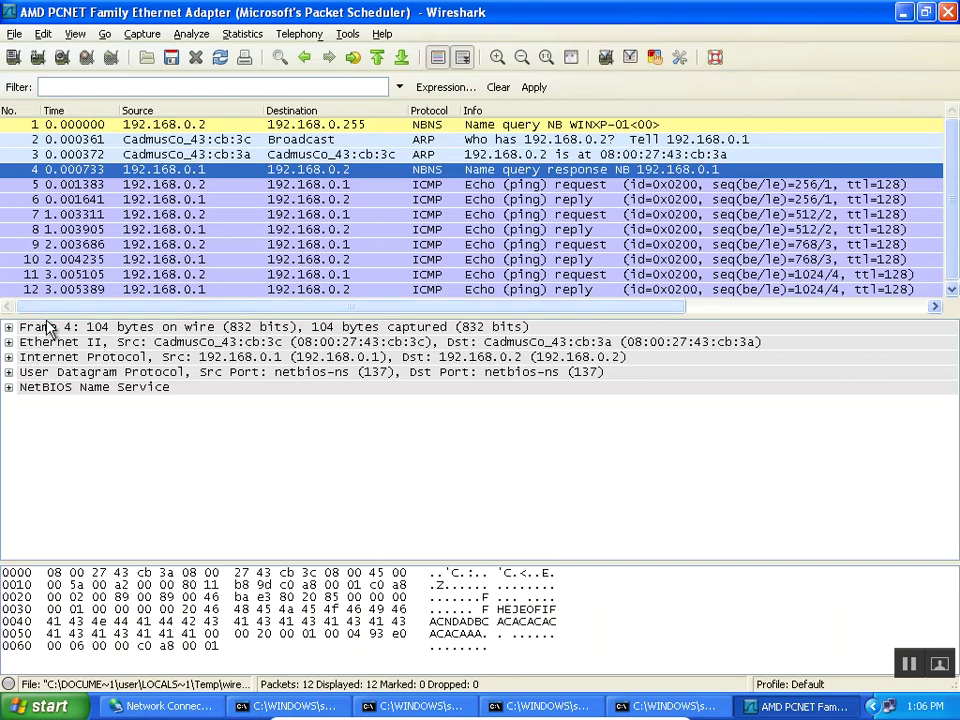
Expand NetBIOS Name Service > Answers > WINXP-01<00> and select its address 192.168.0.1.
left_click(8, 387)
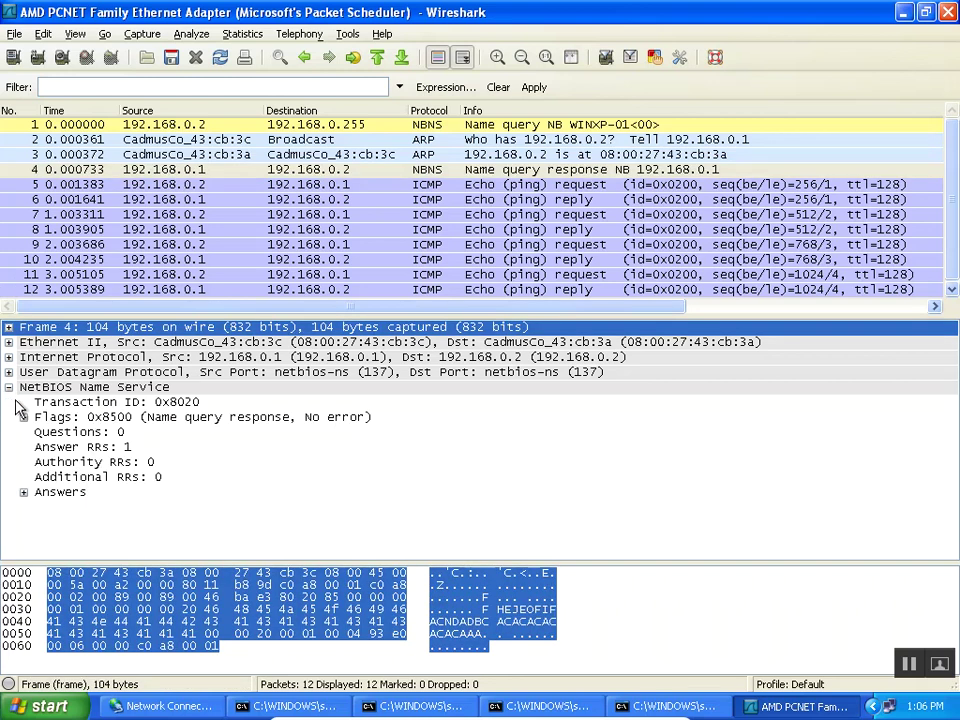
left_click(42, 492)
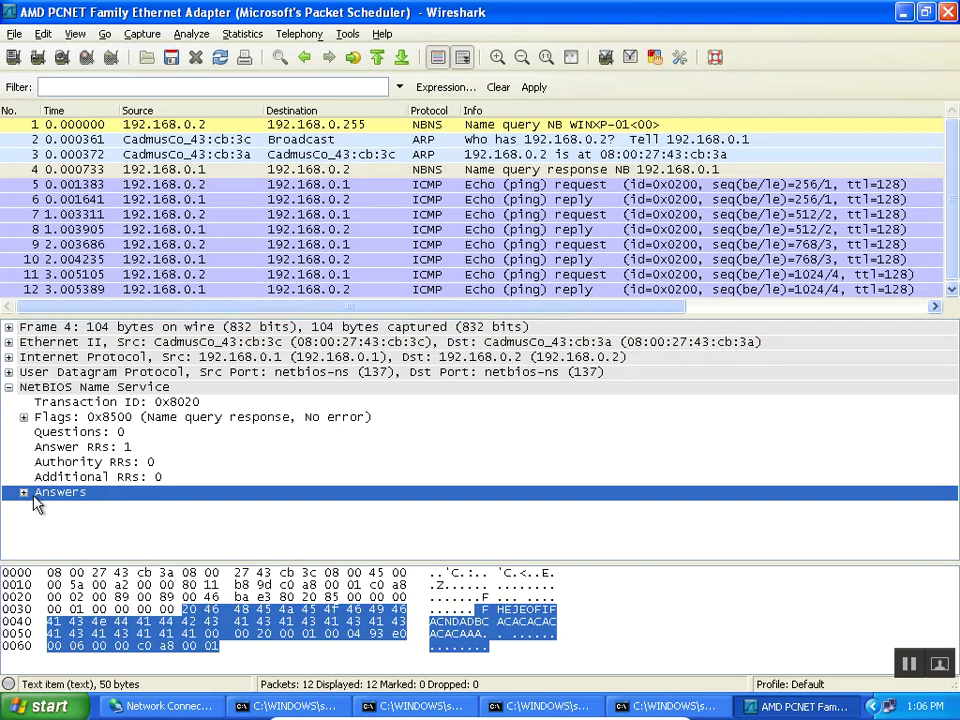
left_click(23, 492)
left_click(128, 512)
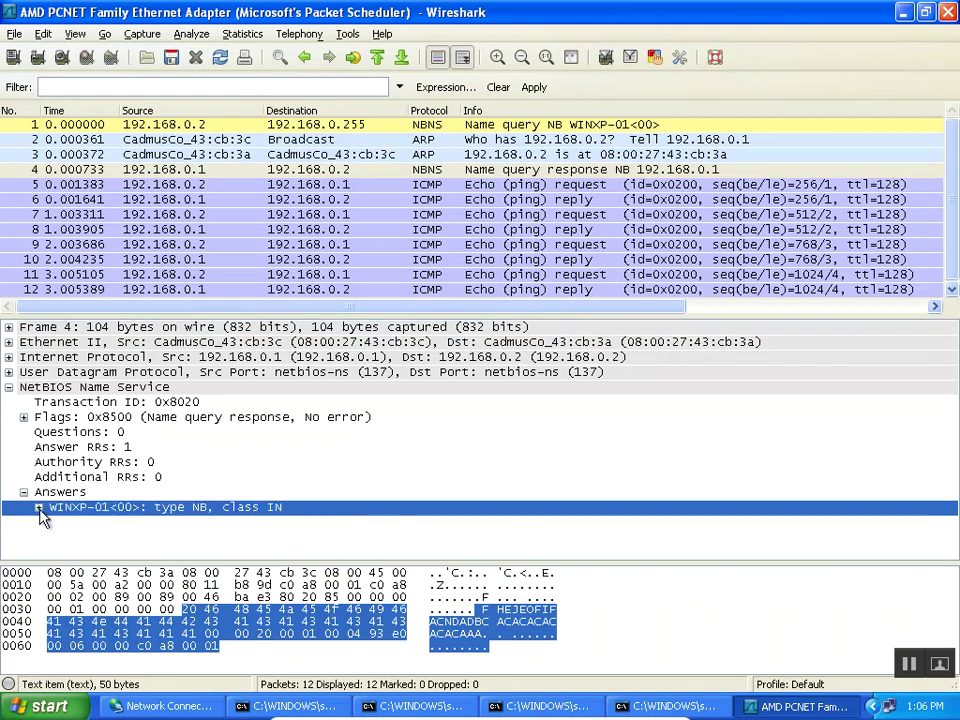
left_click(38, 507)
left_click_drag(955, 422, 955, 468)
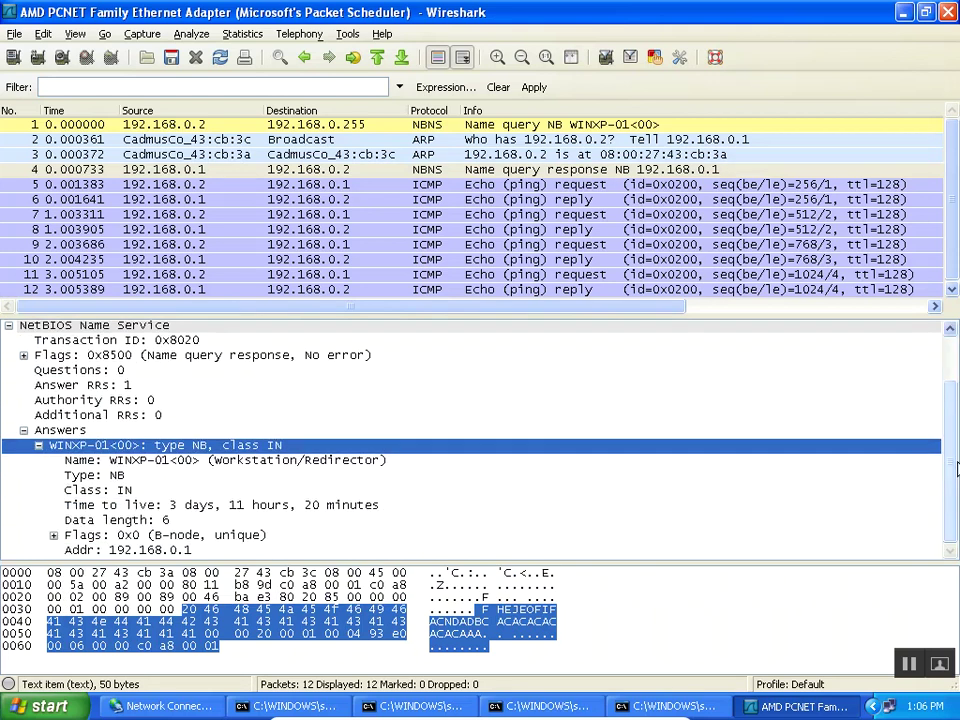
left_click(150, 550)
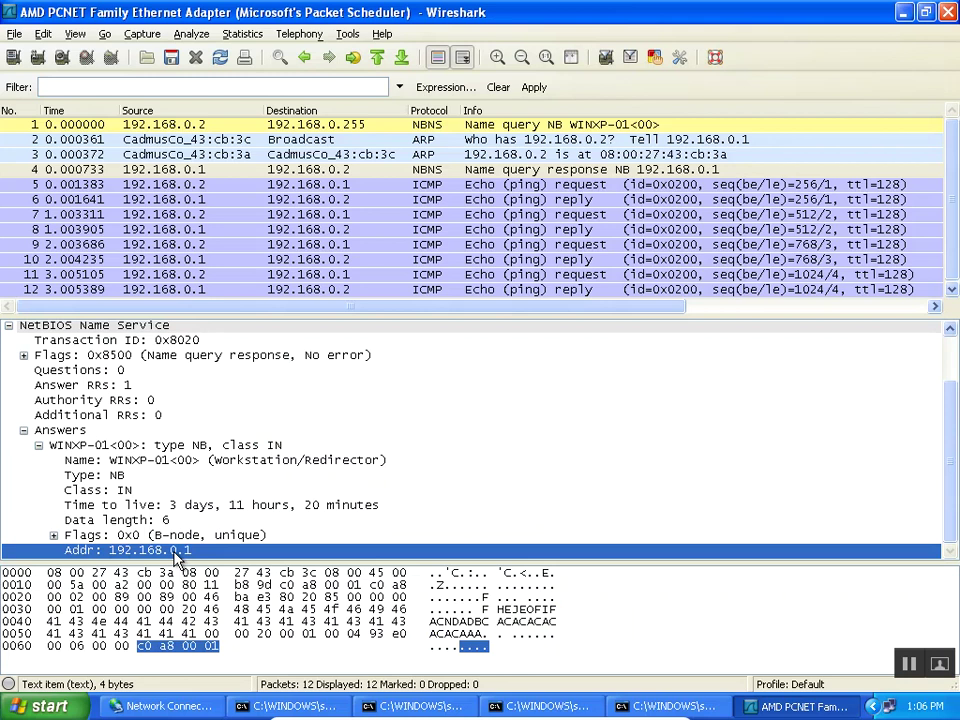
Quit Wireshark without saving and browse \\winxp-01 to list its shares LA, LA-DATA, LoopShare, MyShare.
left_click(945, 12)
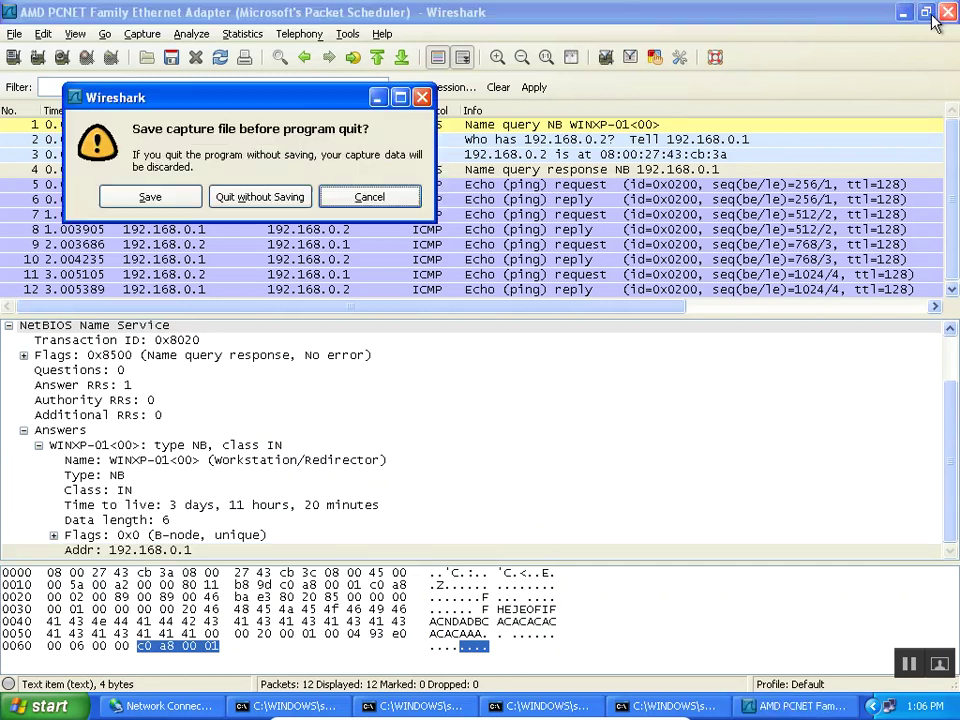
left_click(257, 197)
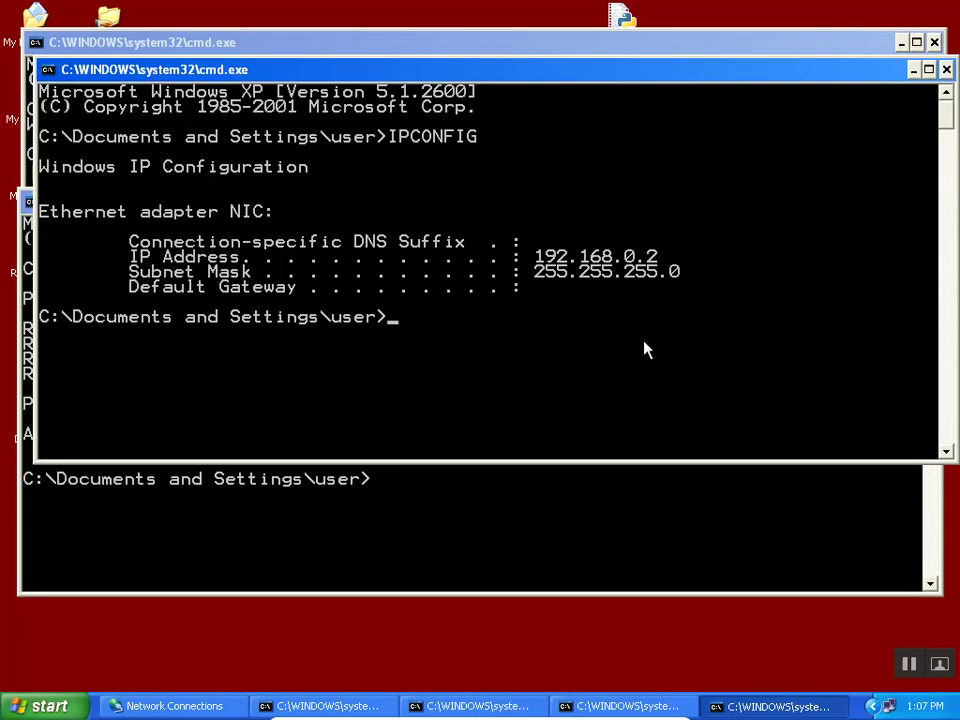
key("super+r")
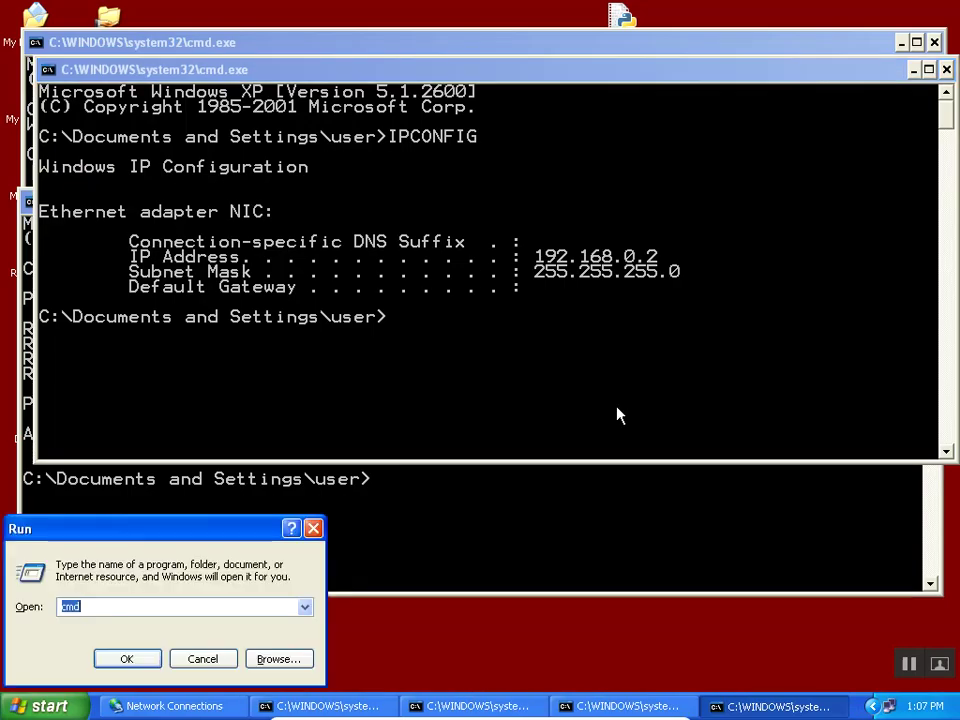
type("\\\\winxp-")
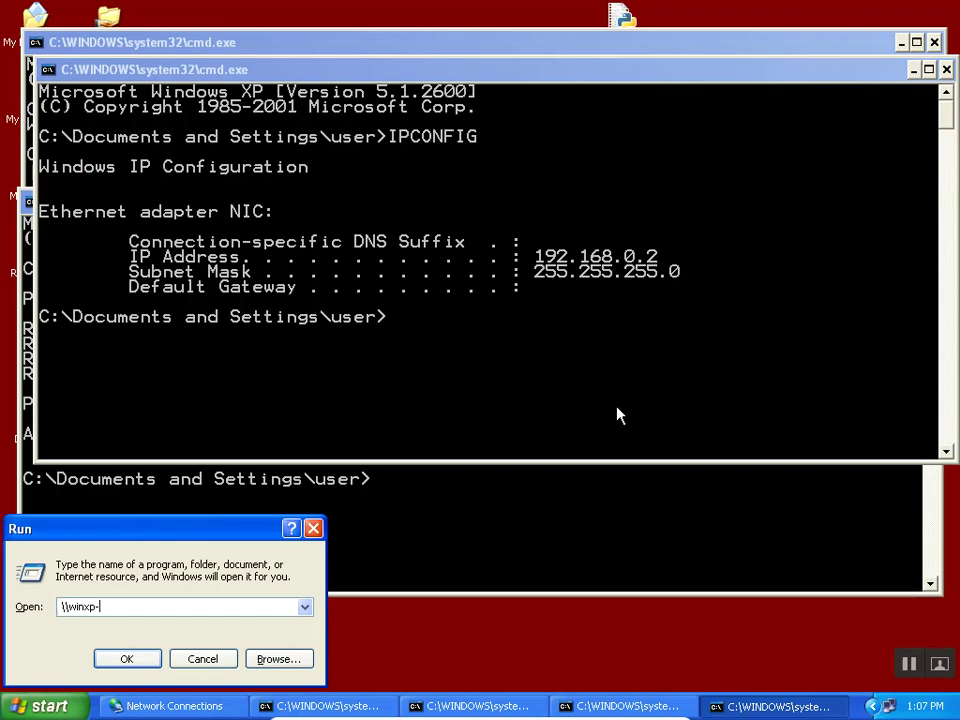
type("01")
key("Return")
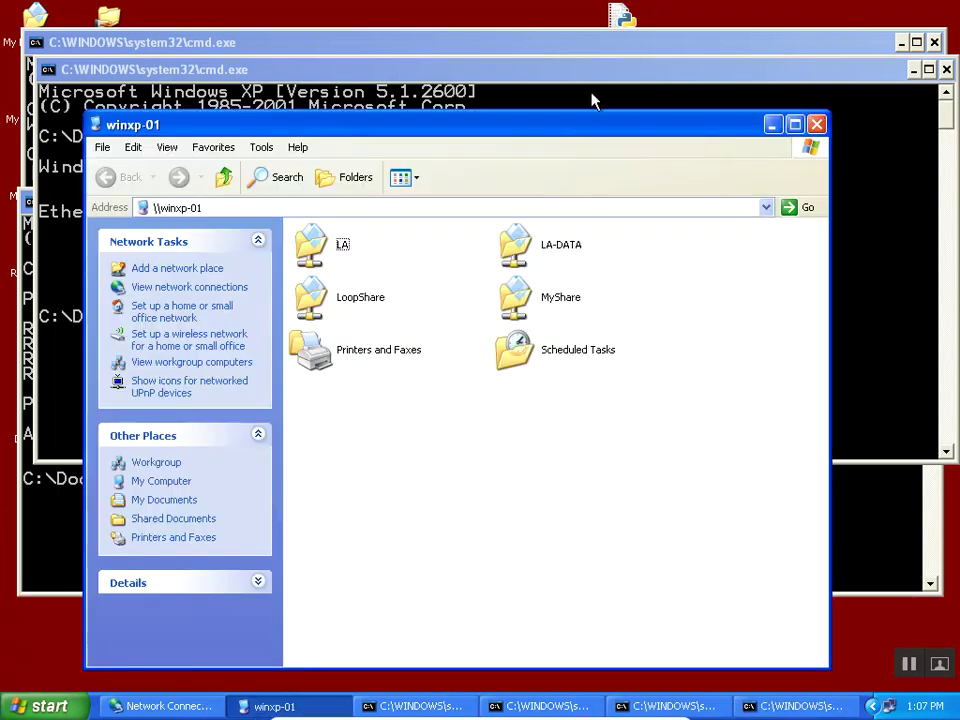
left_click_drag(589, 125, 615, 43)
left_click(261, 125)
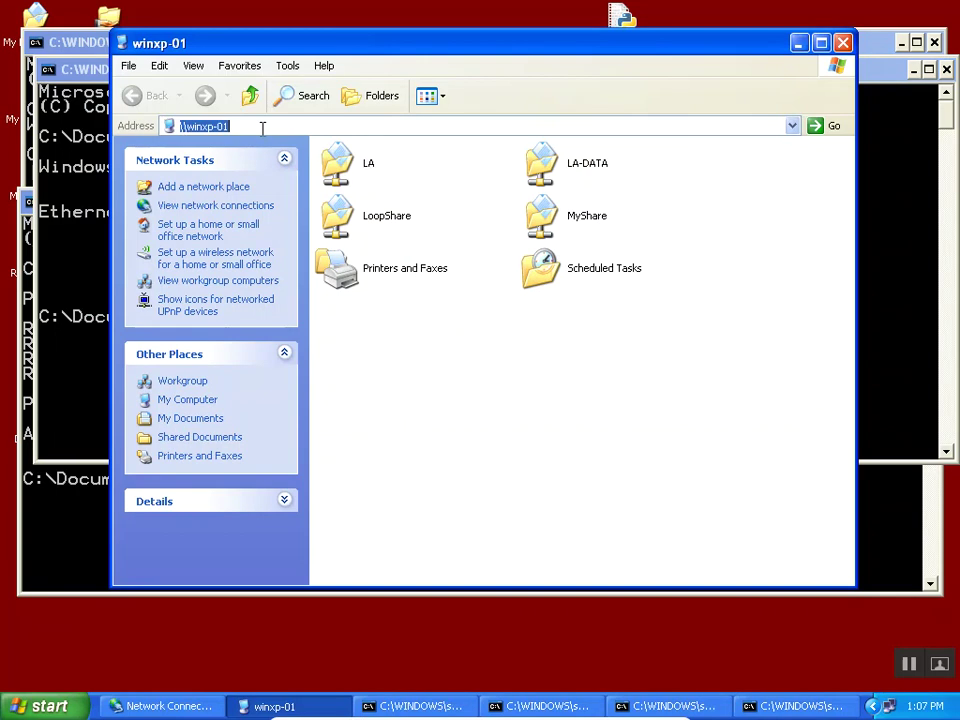
key("super+r")
Connect to winxp-01 with mstsc, log on with the account password, and minimize the session.
type("mstsc")
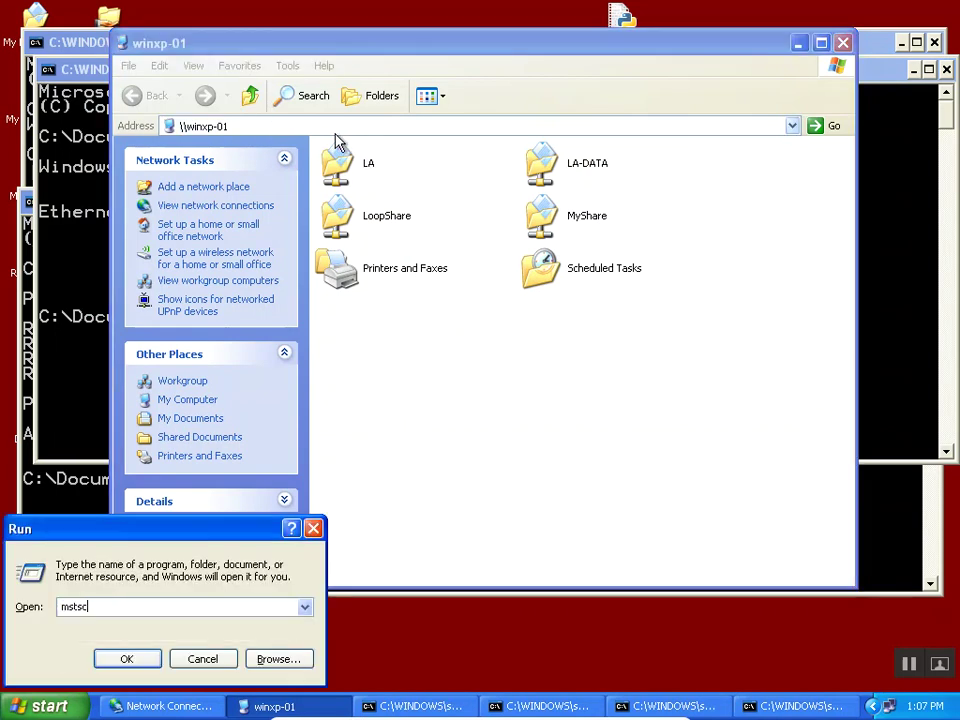
key("Return")
type("winxp-01")
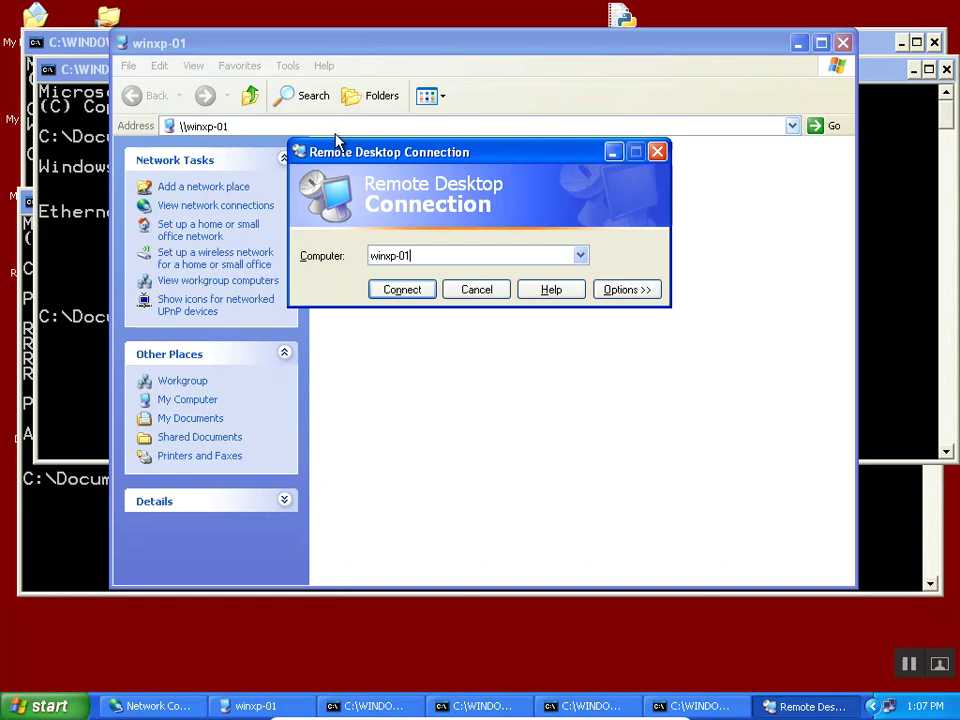
key("Return")
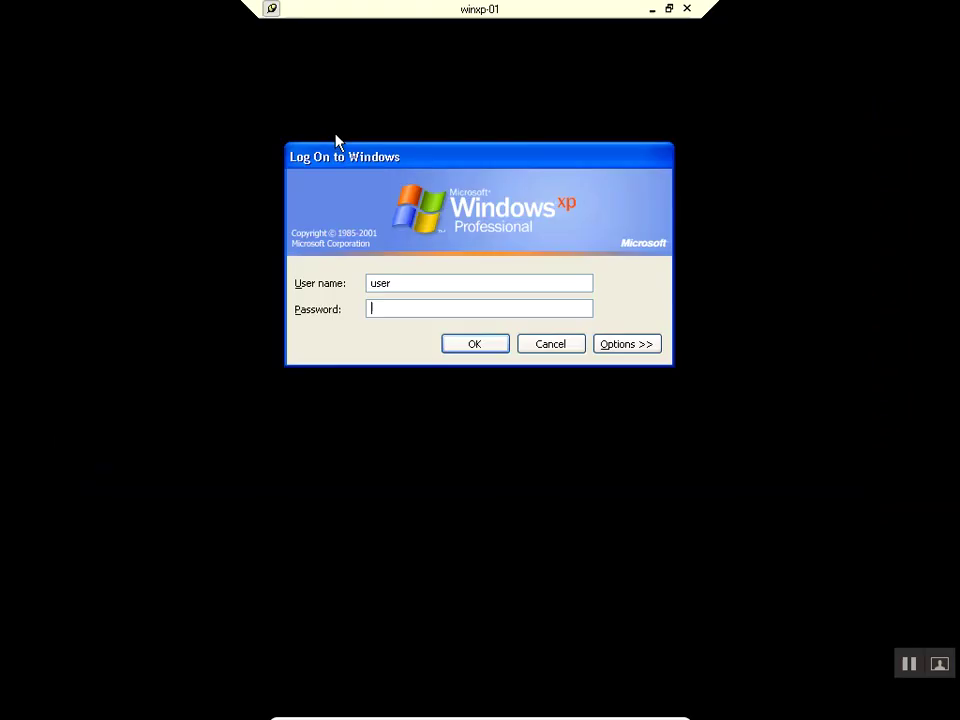
type("password")
key("Return")
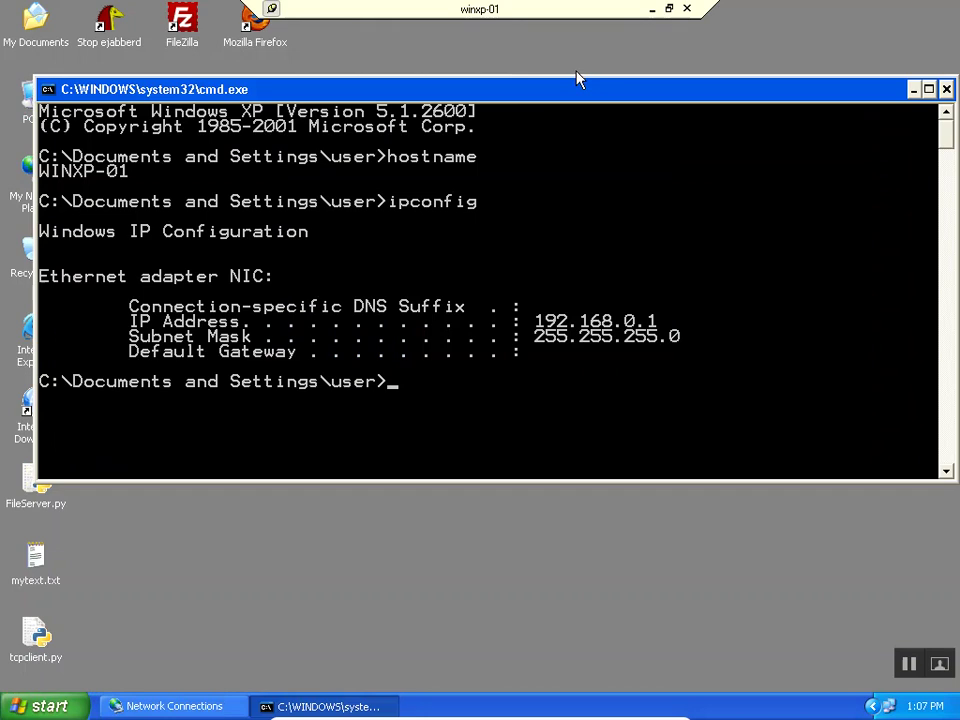
left_click(652, 9)
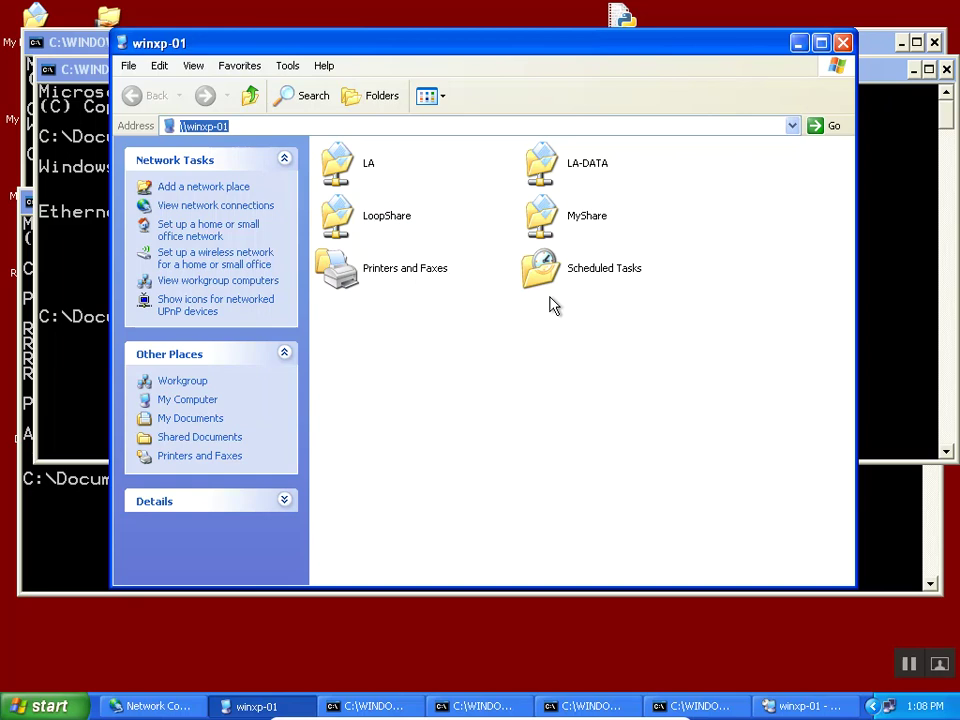
Bring the winxp-01 remote session forward and disconnect it.
left_click(248, 706)
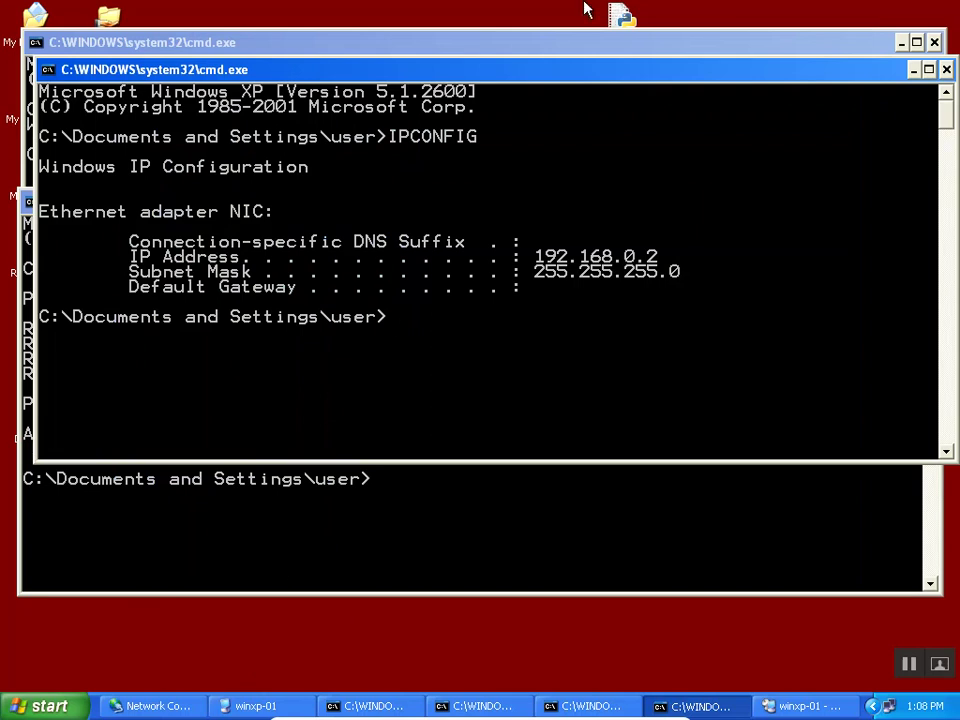
left_click(520, 490)
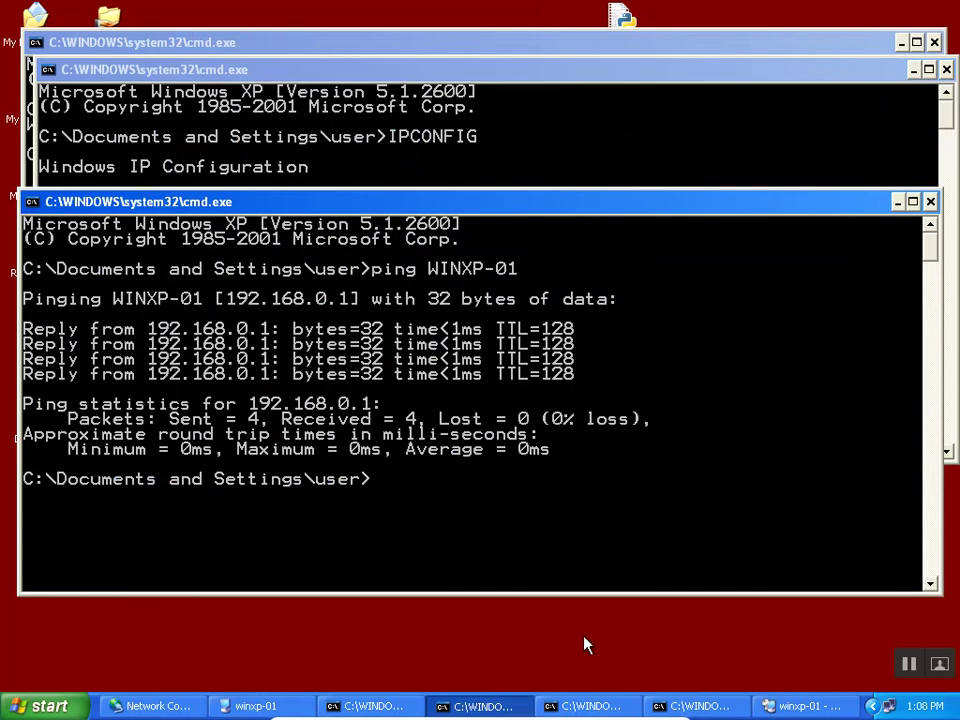
left_click(810, 706)
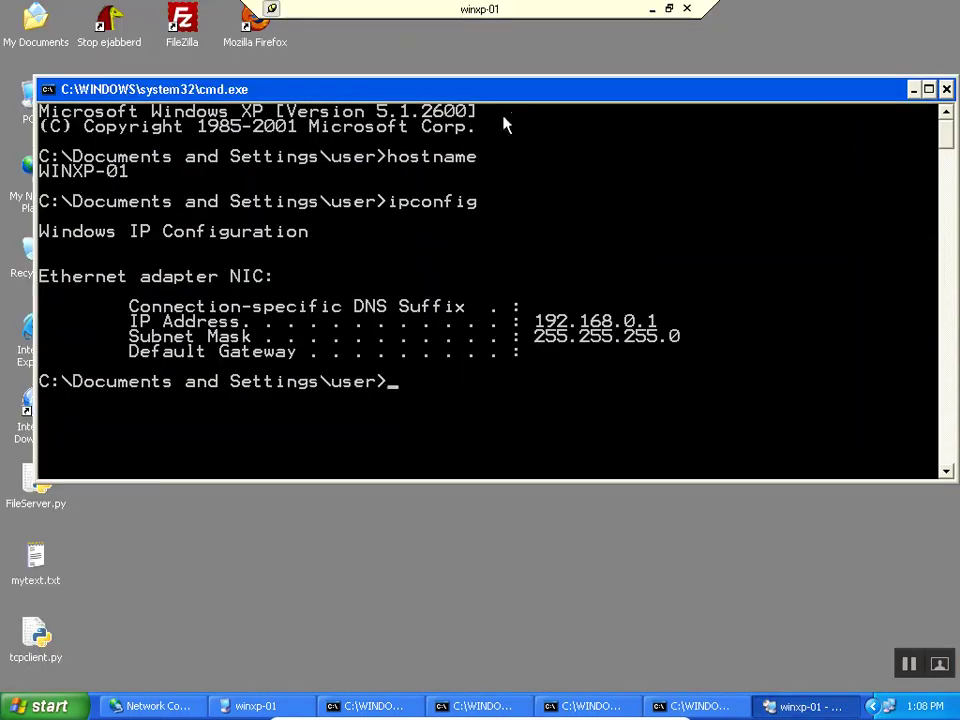
left_click(688, 9)
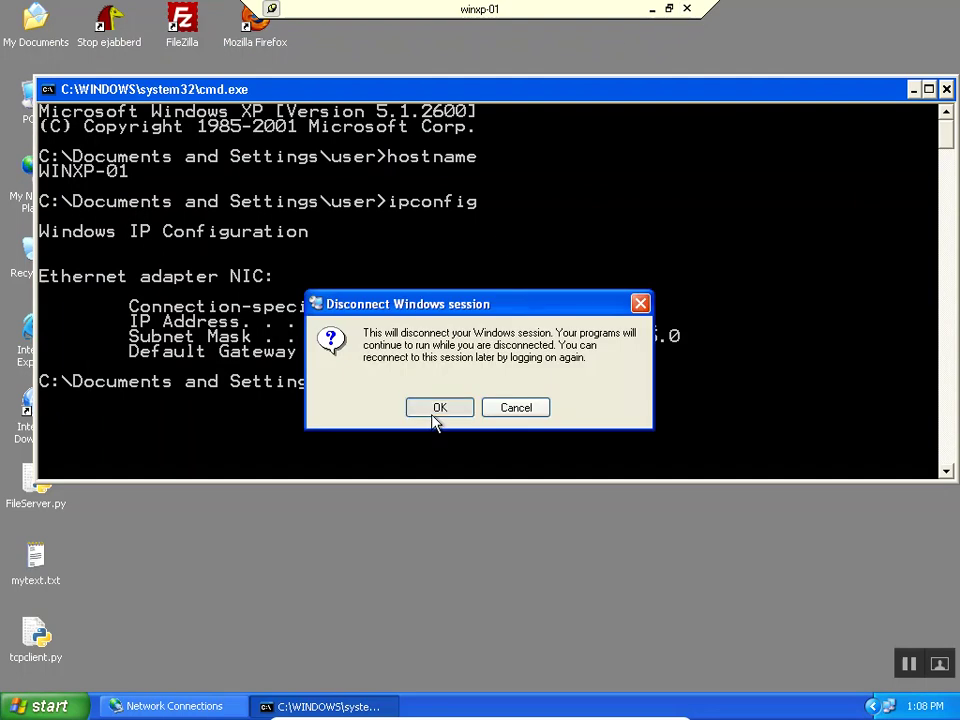
left_click(436, 408)
Relaunch Remote Desktop and log back on to winxp-01 with the account password.
key("super+r")
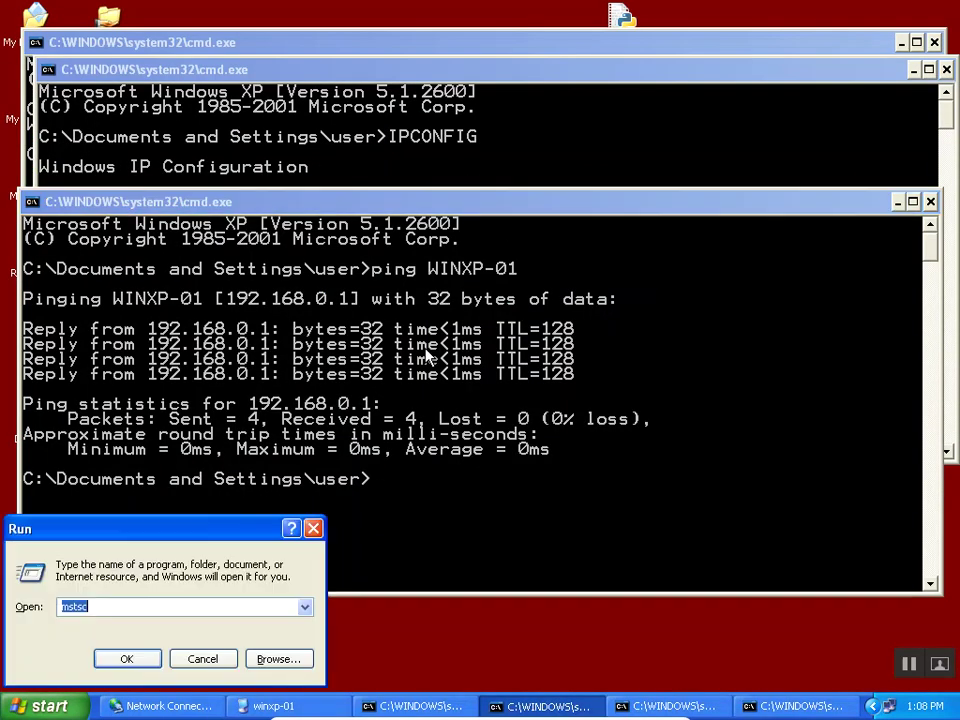
left_click(149, 660)
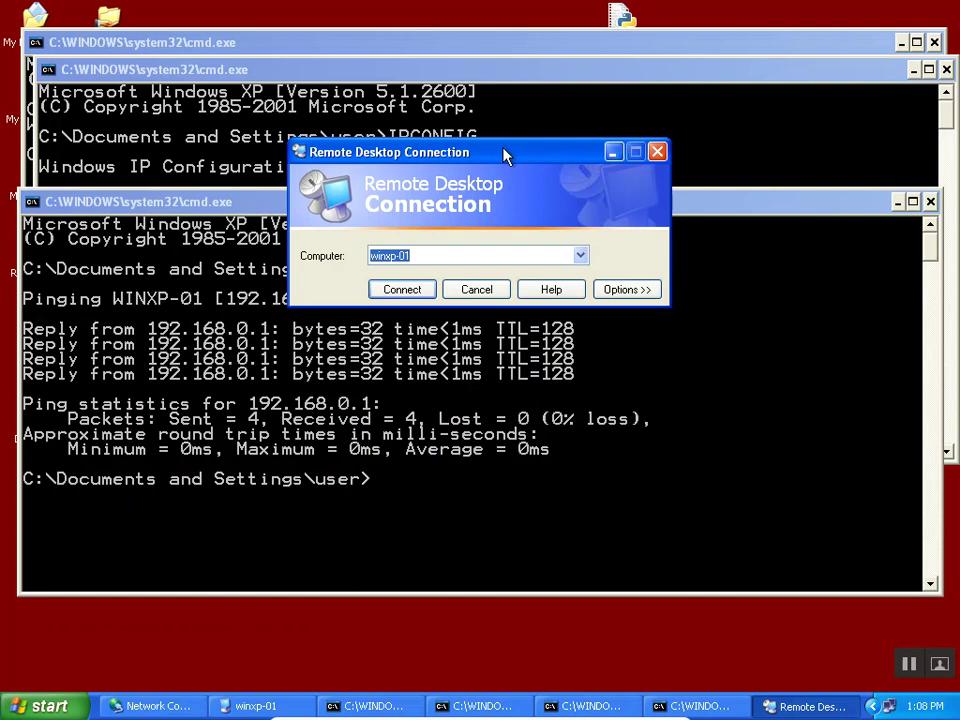
left_click_drag(506, 154, 529, 151)
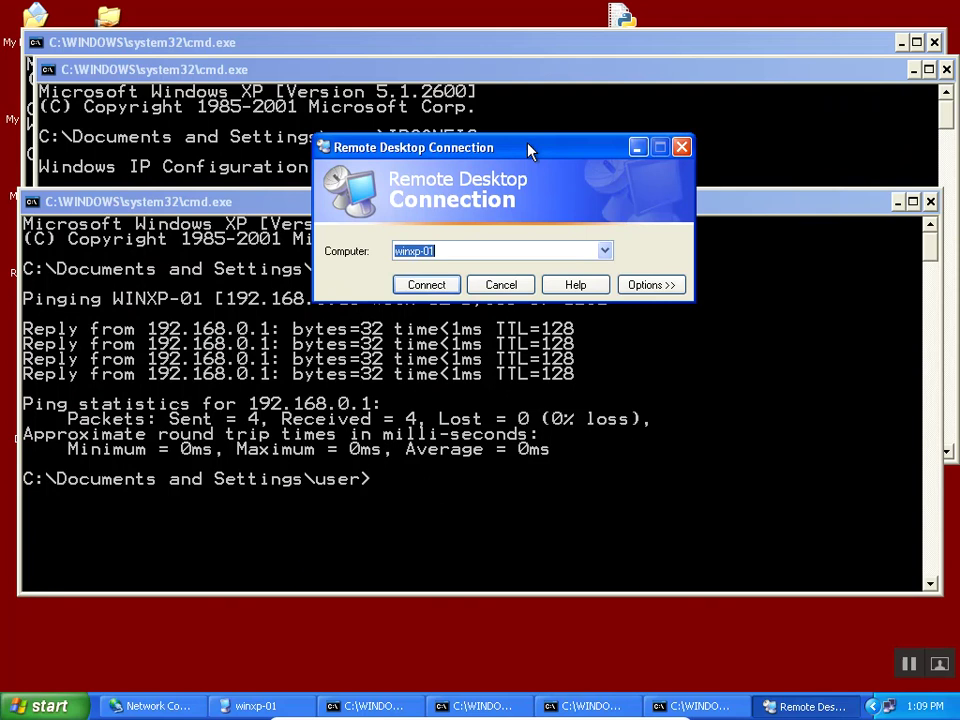
left_click(436, 285)
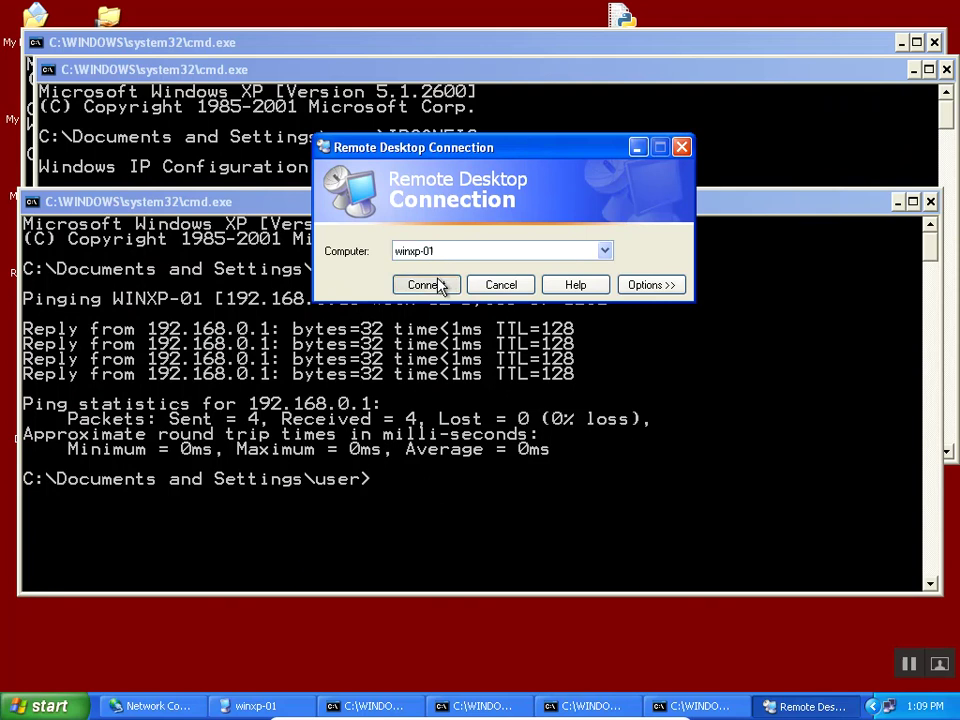
type("*******")
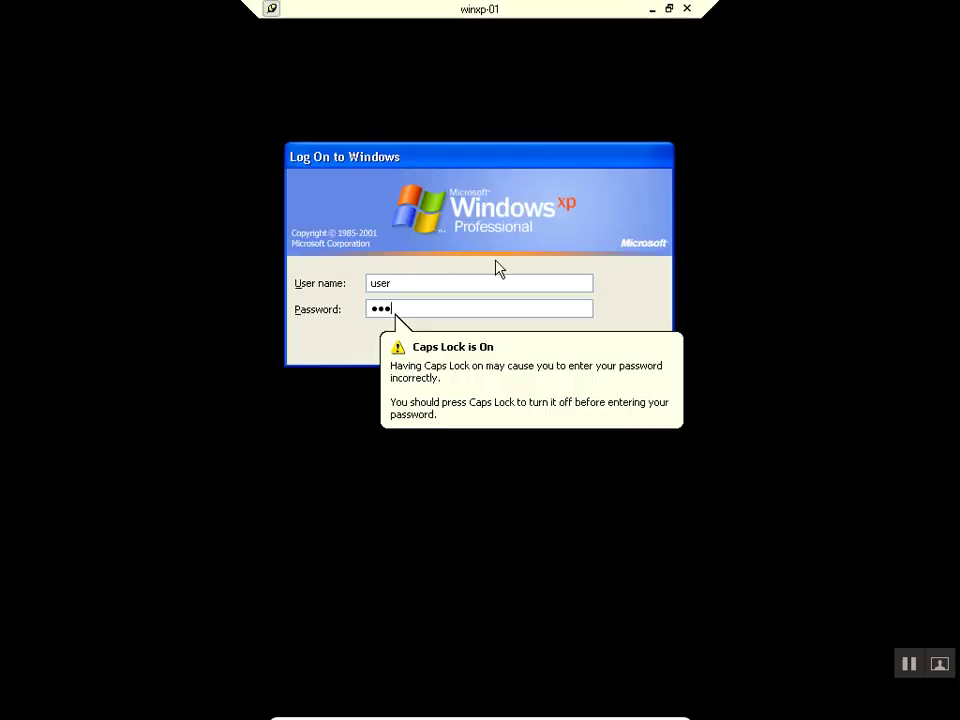
key("Return")
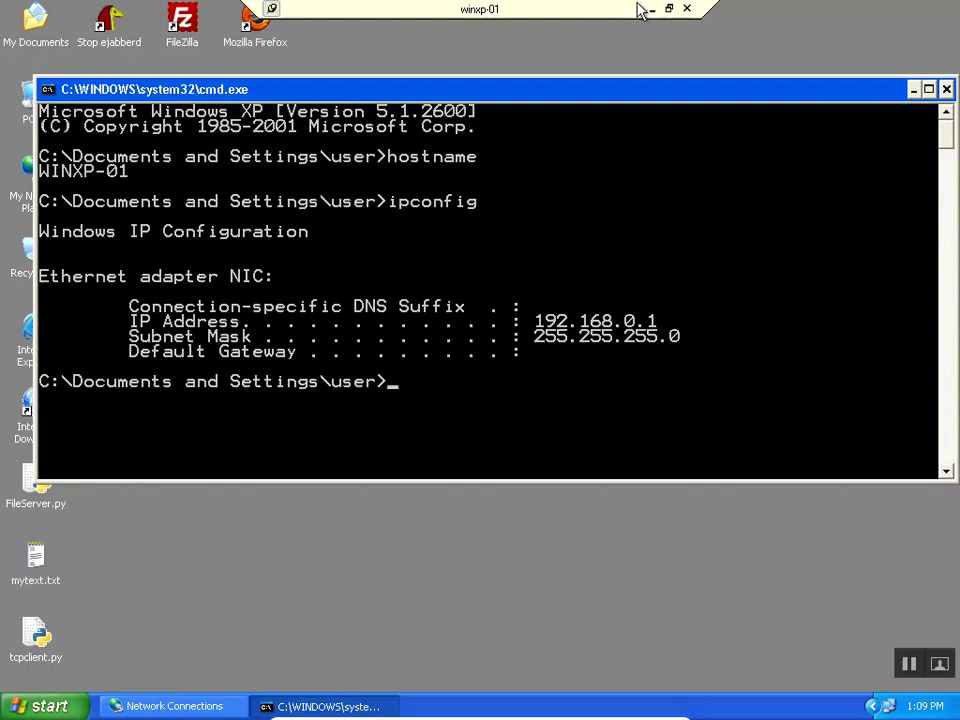
Run netstat -an locally to see the ESTABLISHED 192.168.0.2:1082 to 192.168.0.1:3389 connection, then begin disconnecting the remote session.
left_click(651, 10)
type("nstsgt")
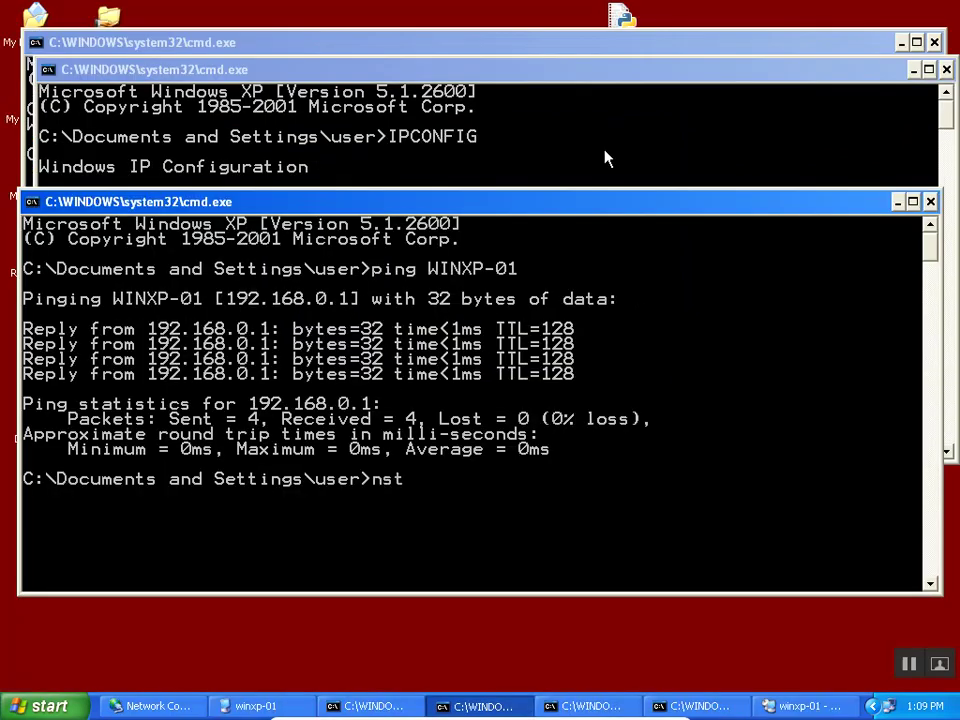
key("BackSpace")
key("BackSpace")
key("BackSpace")
key("BackSpace")
key("BackSpace")
type("etstat -an")
key("Return")
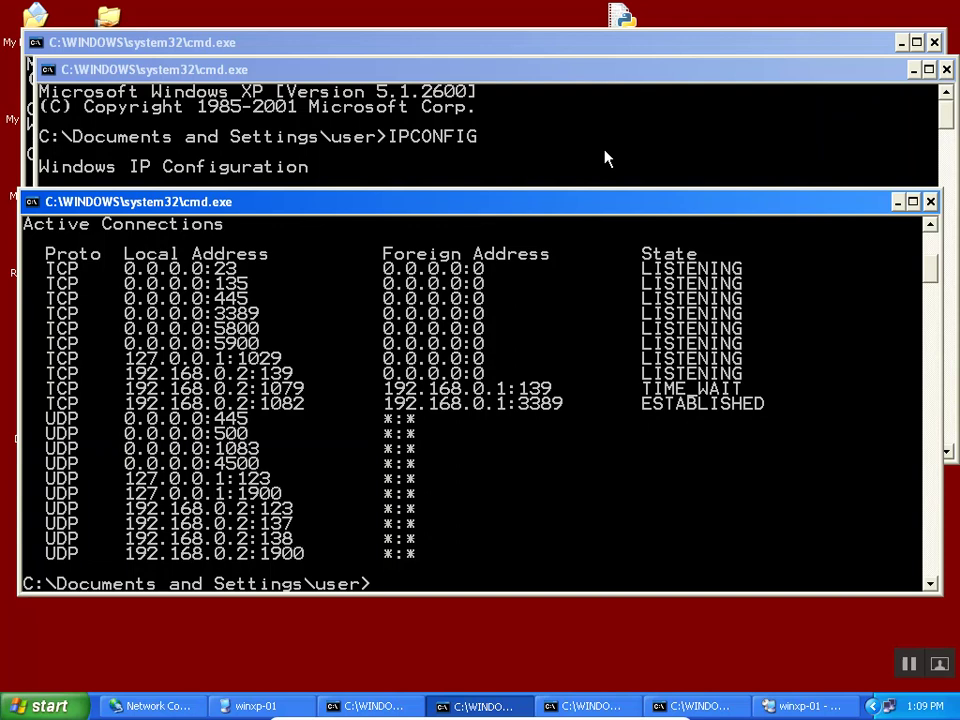
left_click(800, 706)
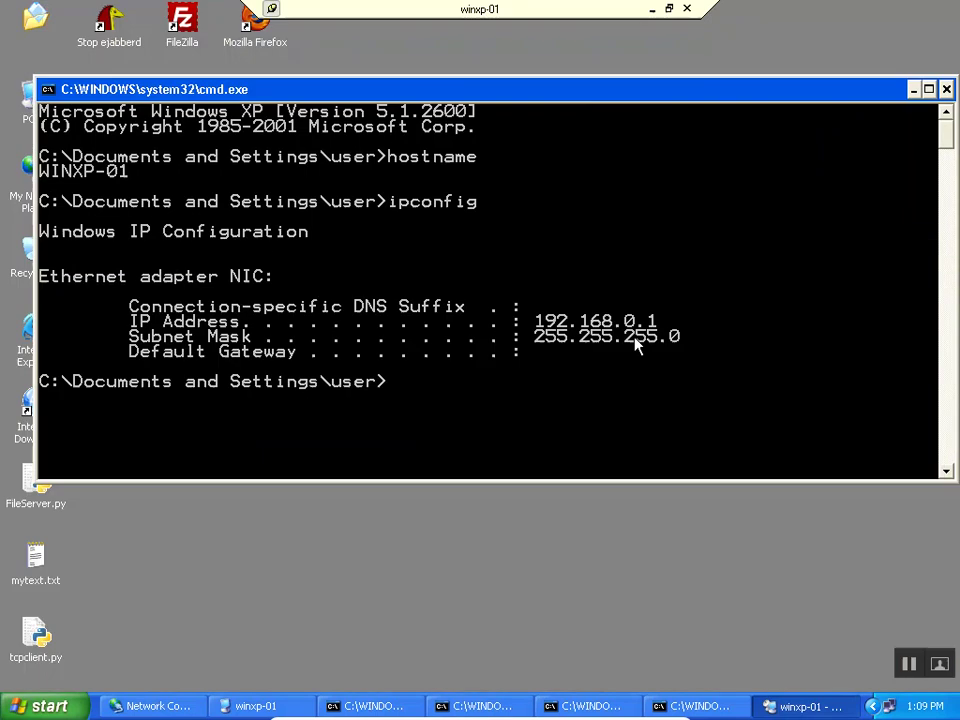
left_click(687, 8)
Confirm the disconnect and return to the Notepad TCP/IP notes, with the cursor after NetBIOS.
left_click(452, 410)
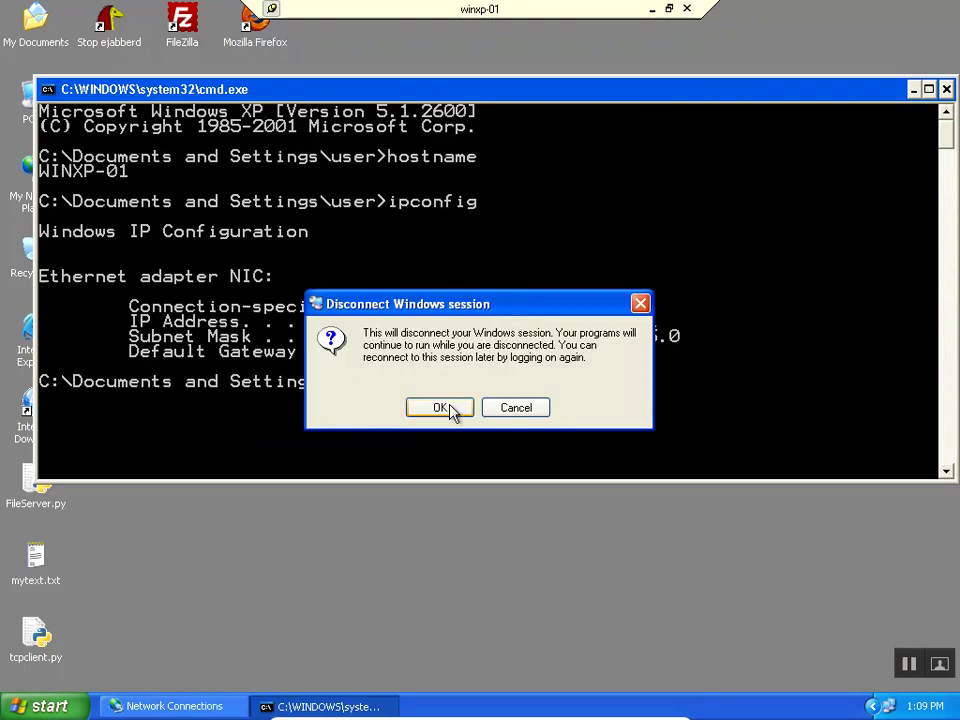
left_click(620, 706)
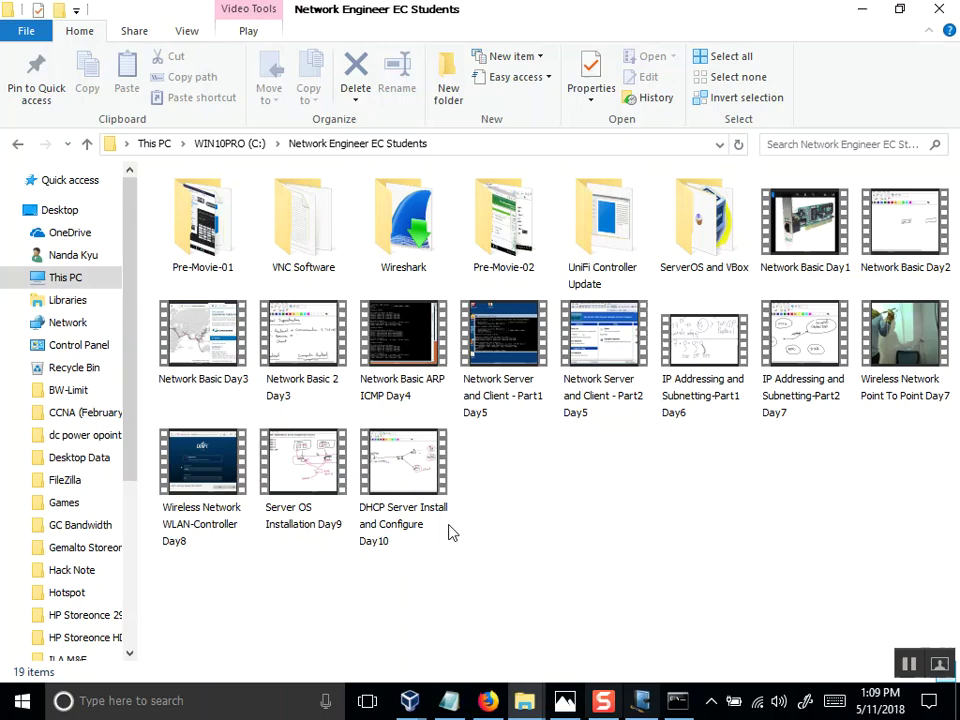
left_click(448, 700)
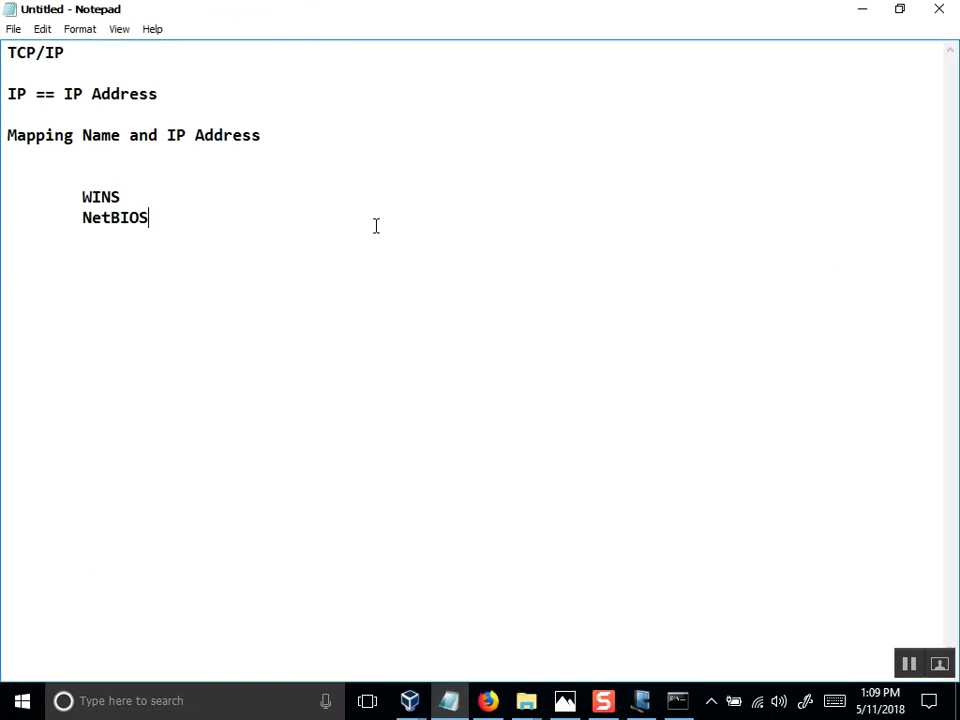
left_click(171, 221)
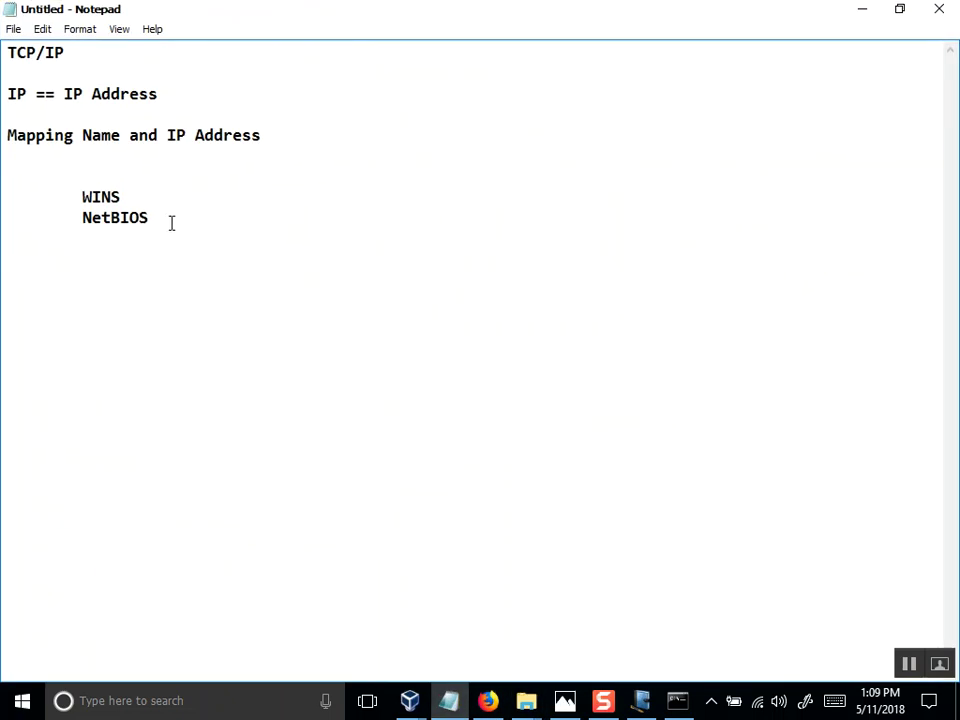